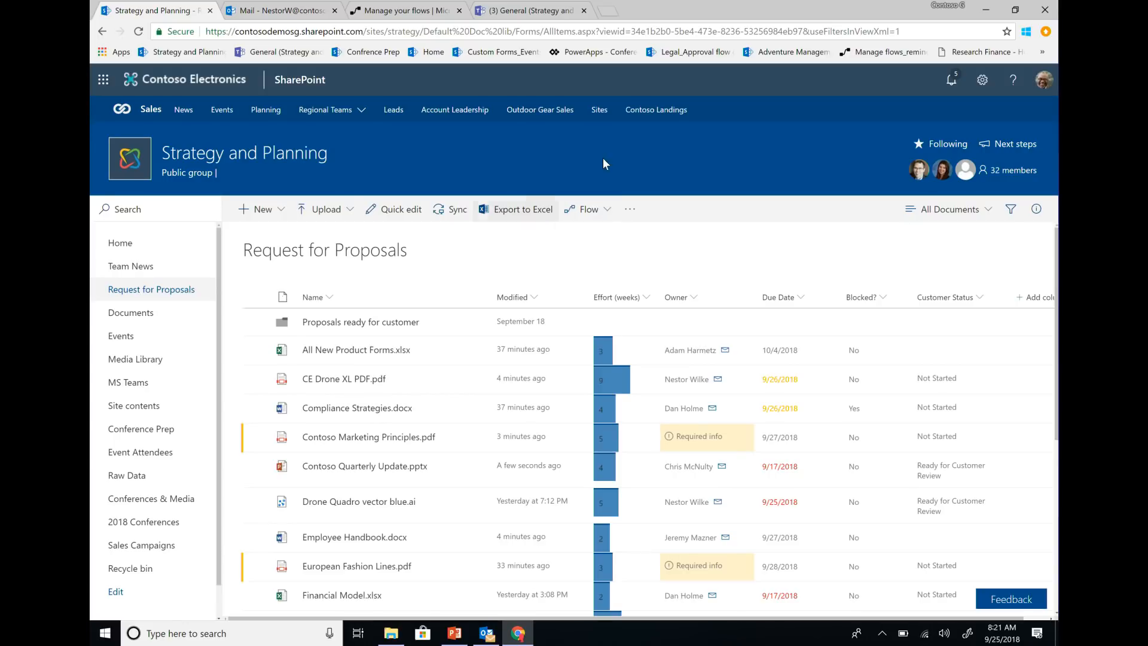
Add the Request For Proposal_Template Word file as a new document template in the Request for Proposals library
{"action": "left_click", "coordinate": [276, 220]}
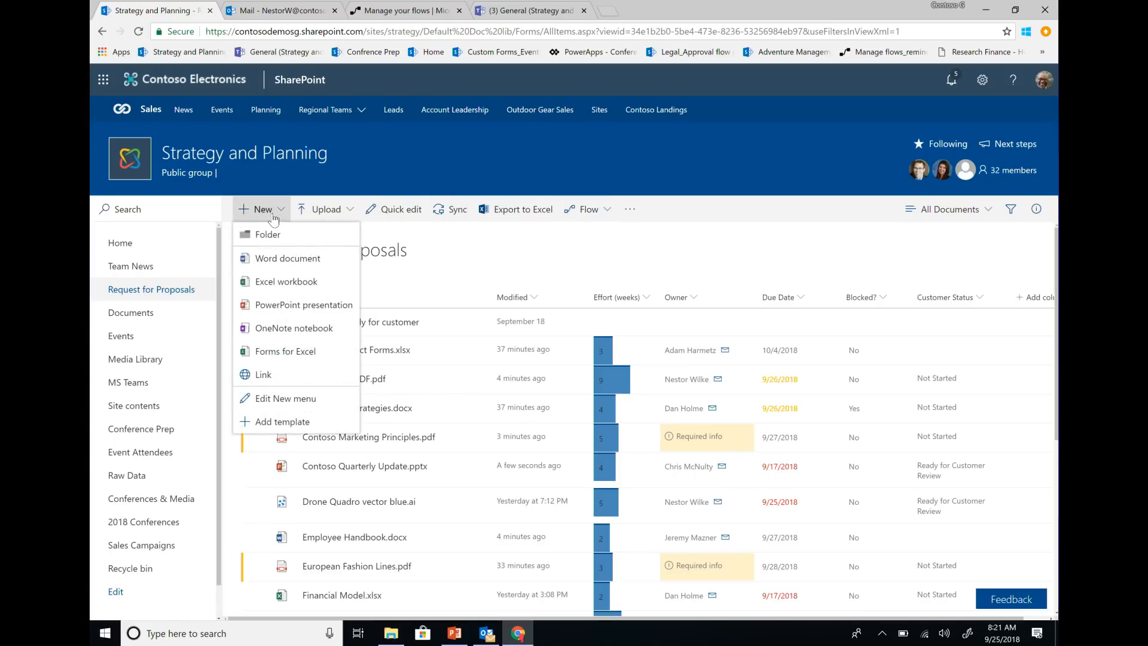
{"action": "left_click", "coordinate": [307, 422]}
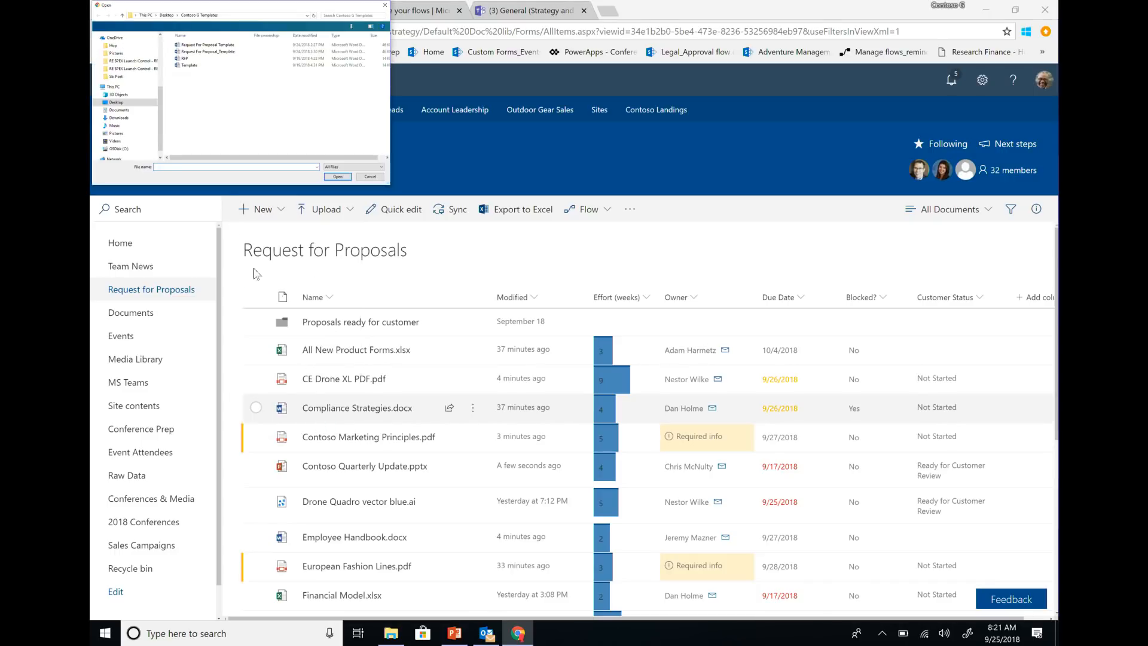
{"action": "double_click", "coordinate": [226, 52]}
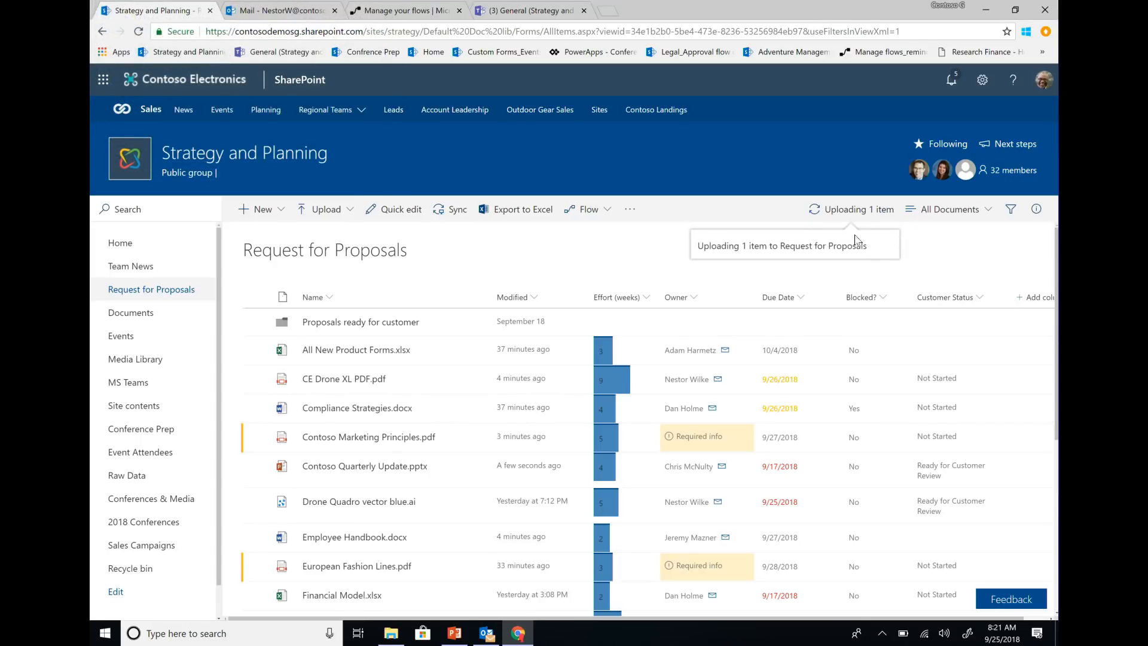
Edit the library's New menu to hide the OneNote notebook, Forms for Excel and Link entries
{"action": "left_click", "coordinate": [257, 210]}
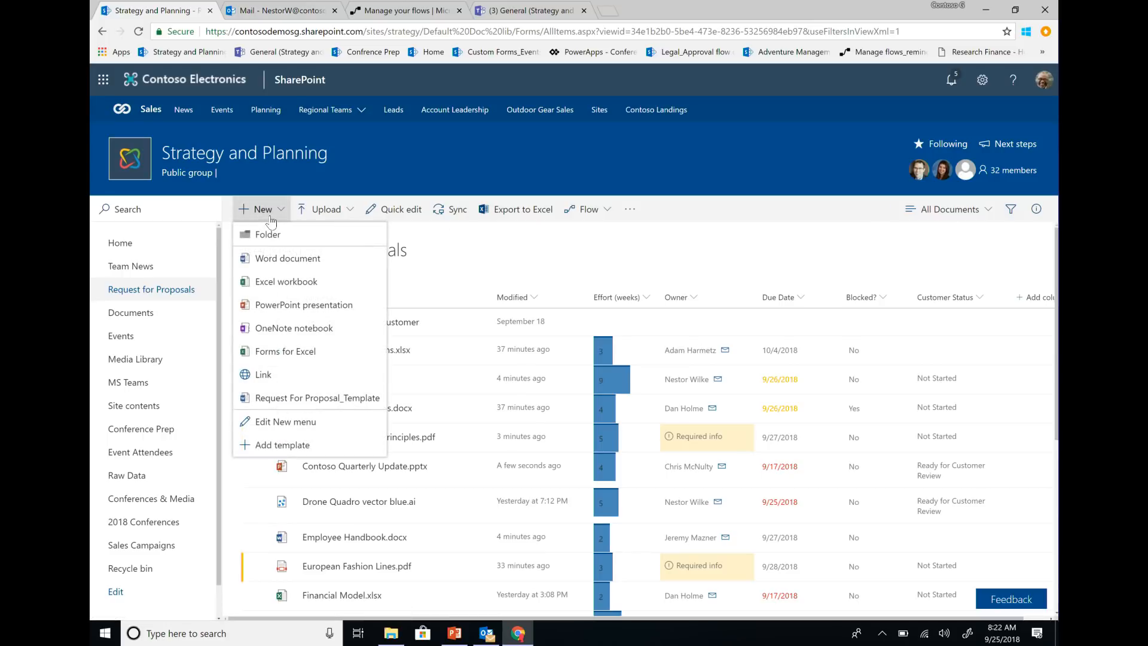
{"action": "left_click", "coordinate": [330, 421]}
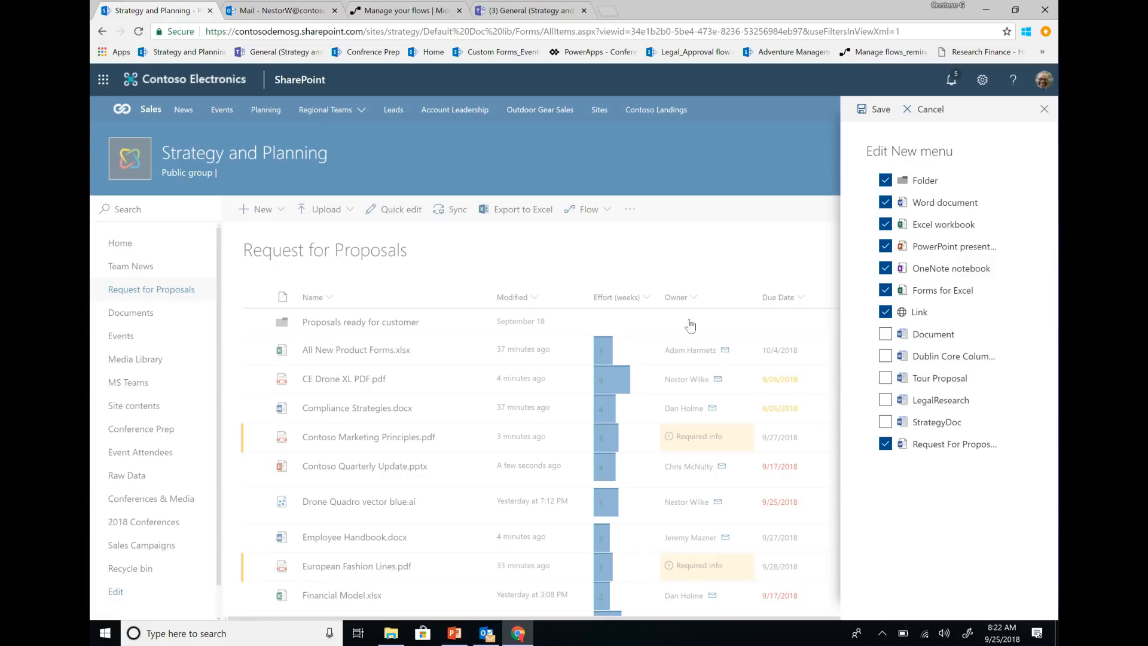
{"action": "left_click", "coordinate": [886, 313]}
{"action": "left_click", "coordinate": [885, 291]}
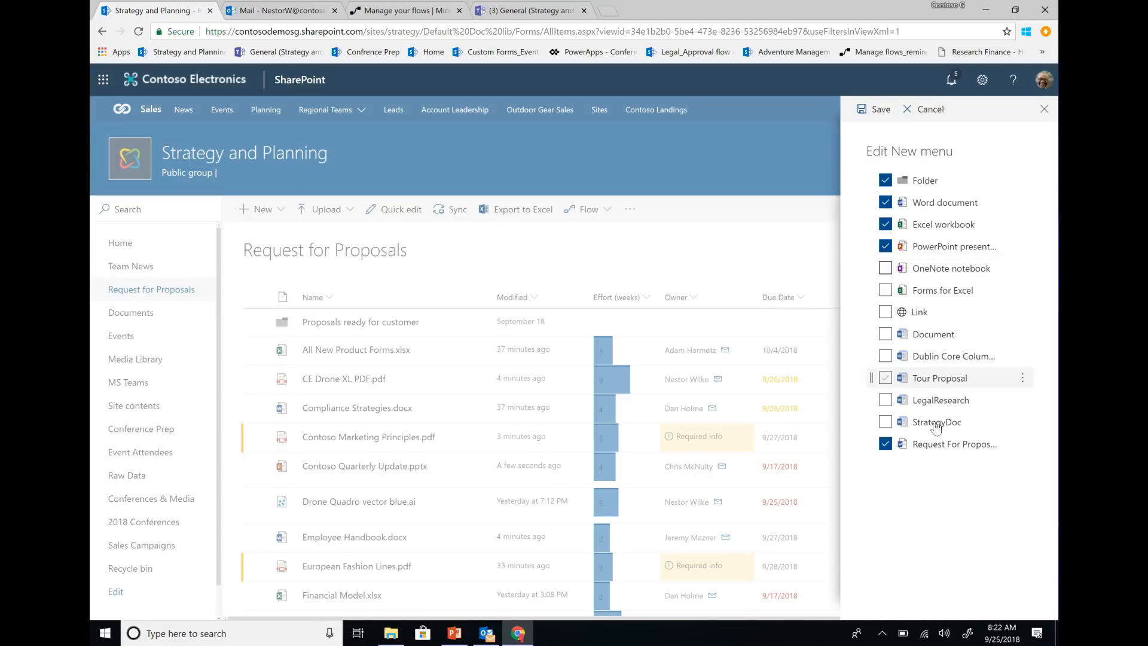
Move the Request For Proposal template directly below Folder, hide Word document, and save the New menu
{"action": "left_click_drag", "start_coordinate": [944, 452], "coordinate": [914, 200]}
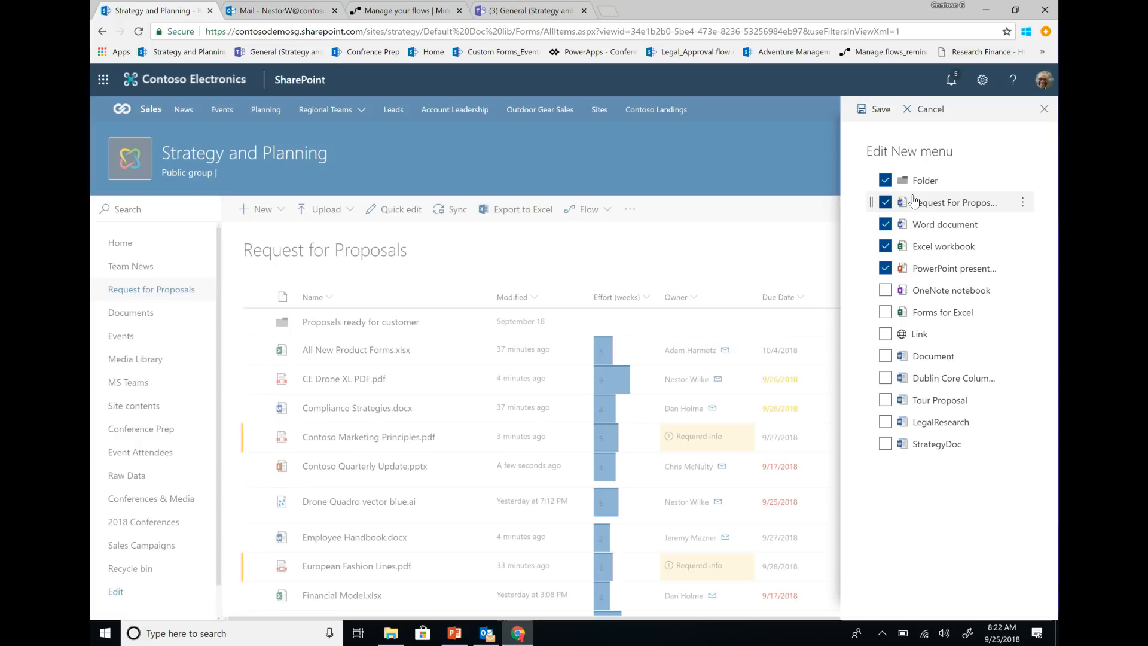
{"action": "left_click", "coordinate": [886, 225]}
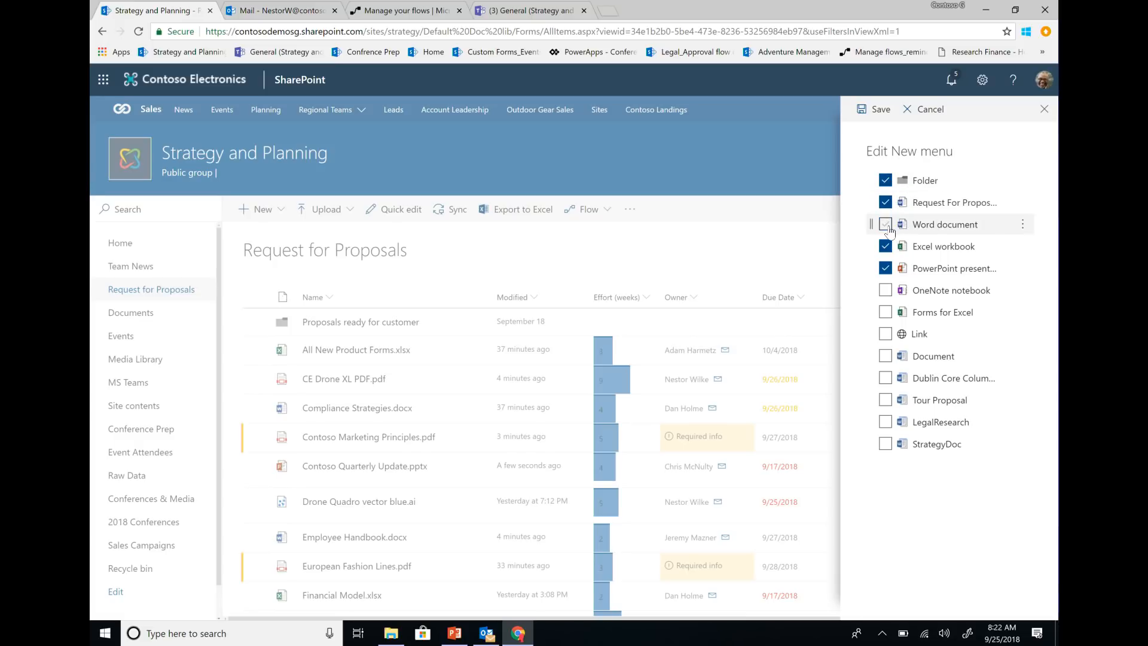
{"action": "left_click", "coordinate": [879, 113]}
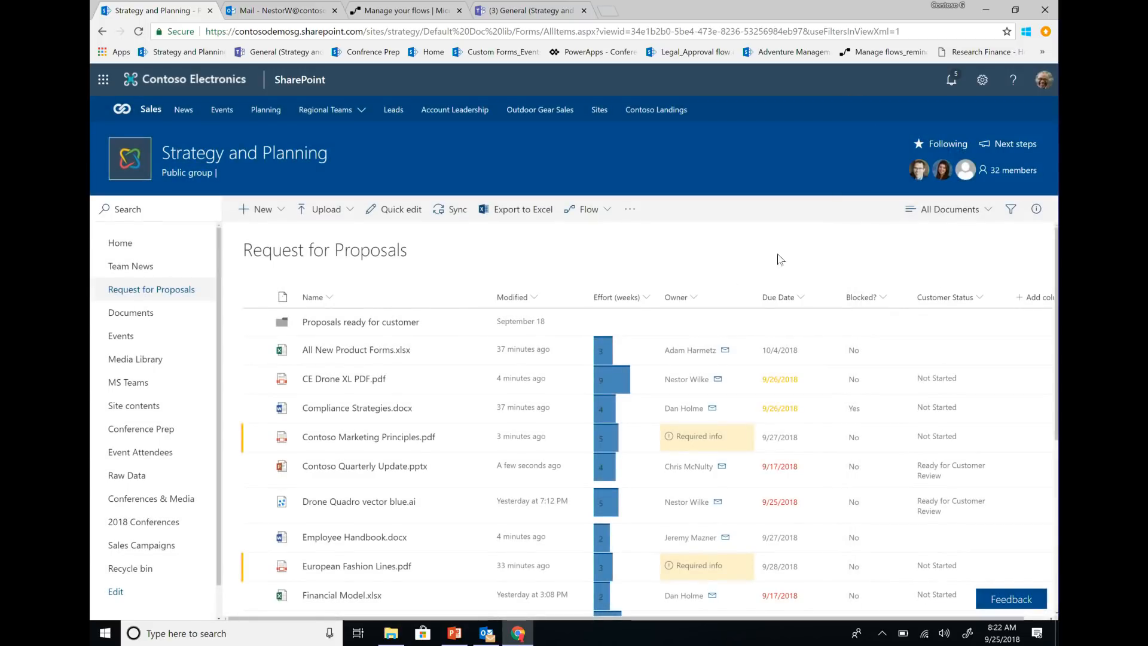
Change the Request For Proposal template's content type to StrategyDoc and save the New menu
{"action": "left_click", "coordinate": [264, 214]}
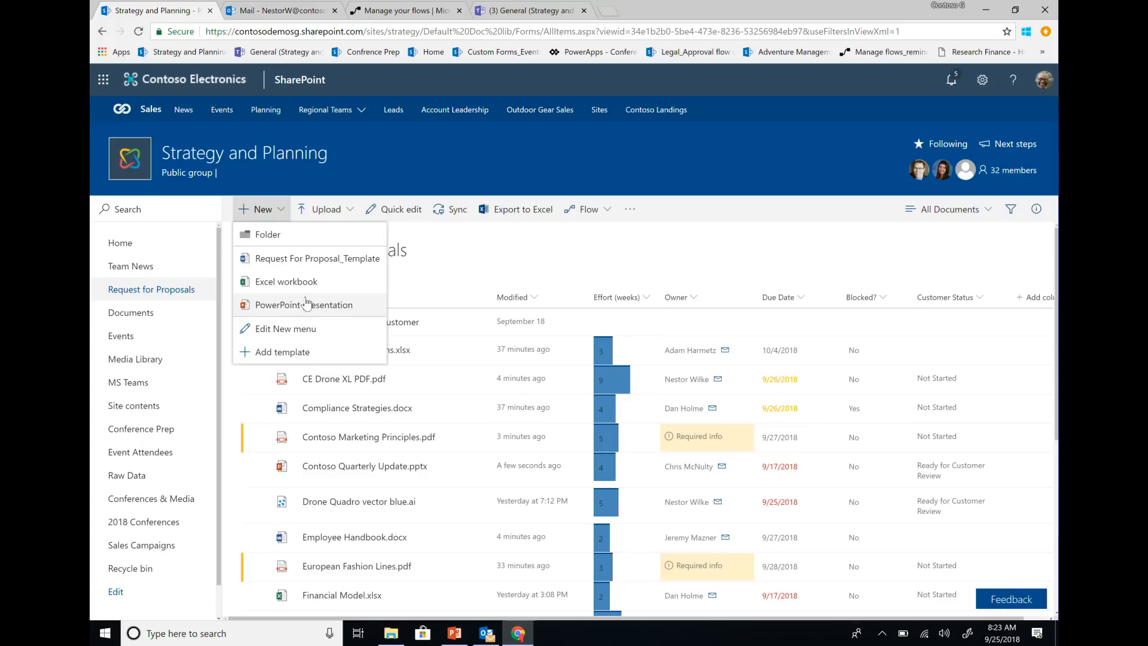
{"action": "left_click", "coordinate": [337, 334]}
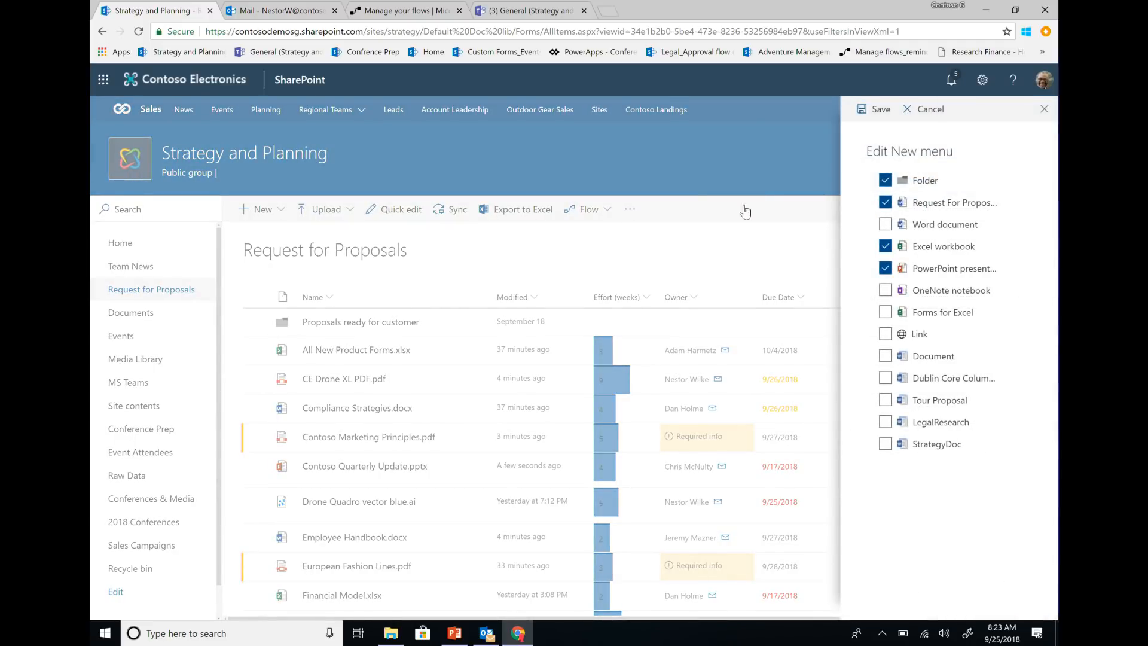
{"action": "left_click", "coordinate": [1020, 206]}
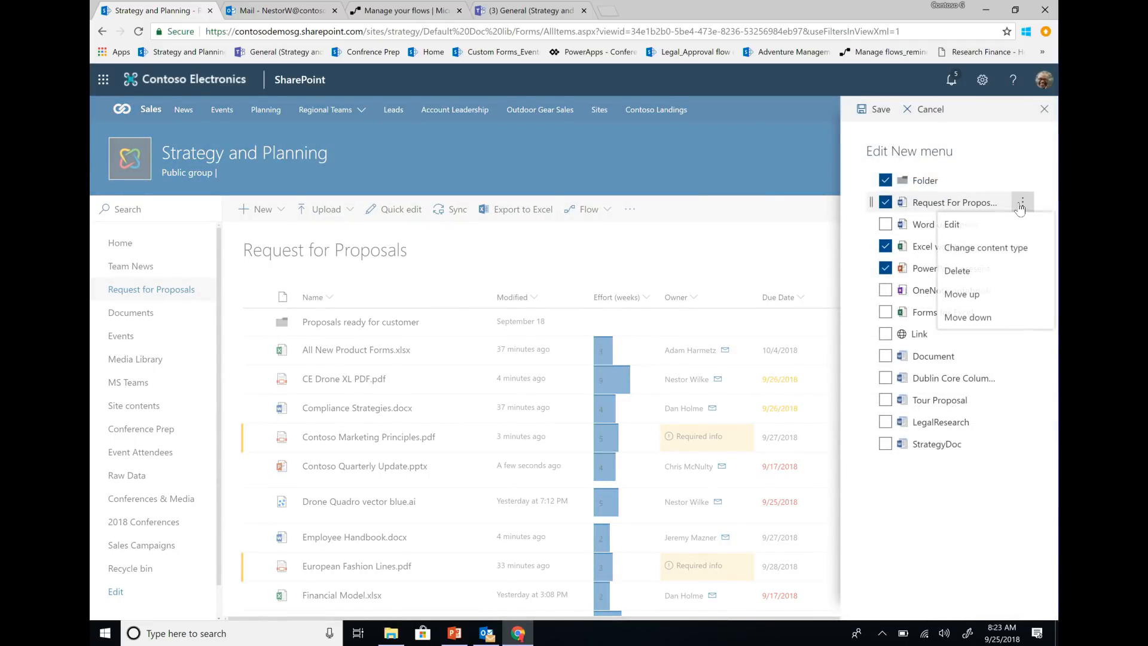
{"action": "left_click", "coordinate": [1008, 252]}
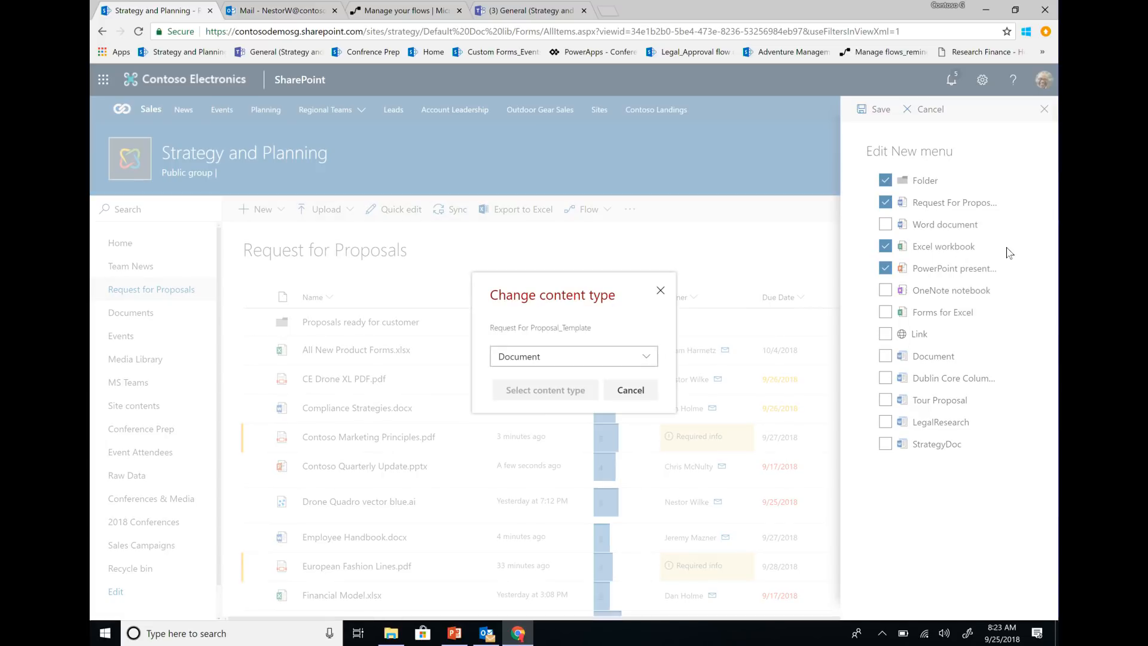
{"action": "left_click", "coordinate": [554, 361]}
{"action": "left_click", "coordinate": [576, 460]}
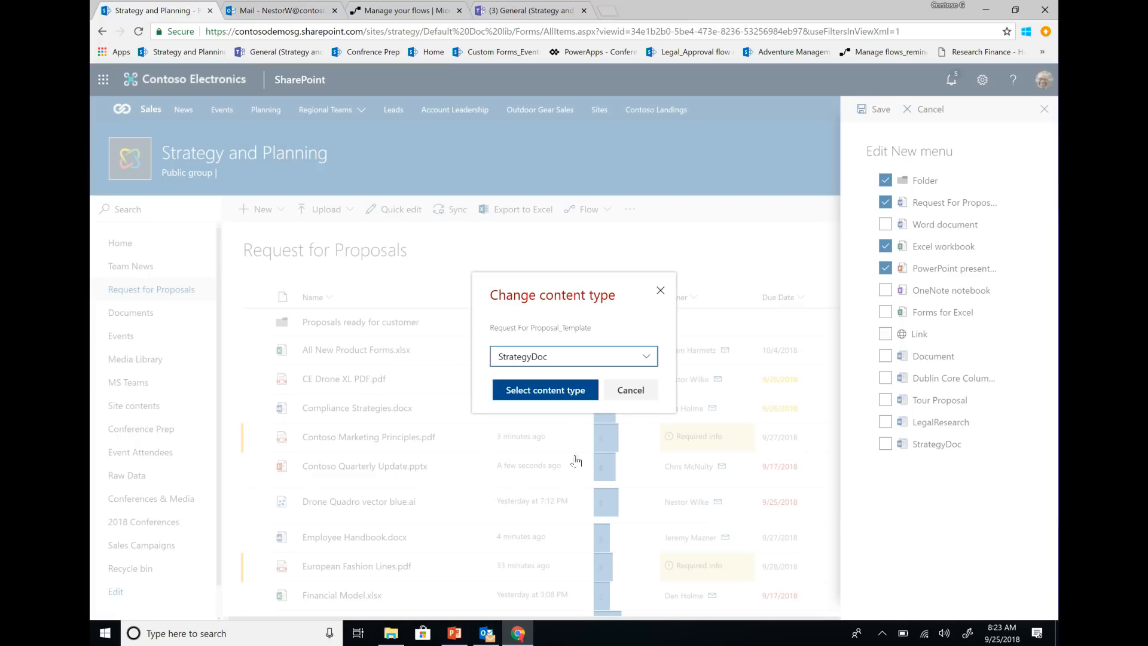
{"action": "left_click", "coordinate": [566, 395]}
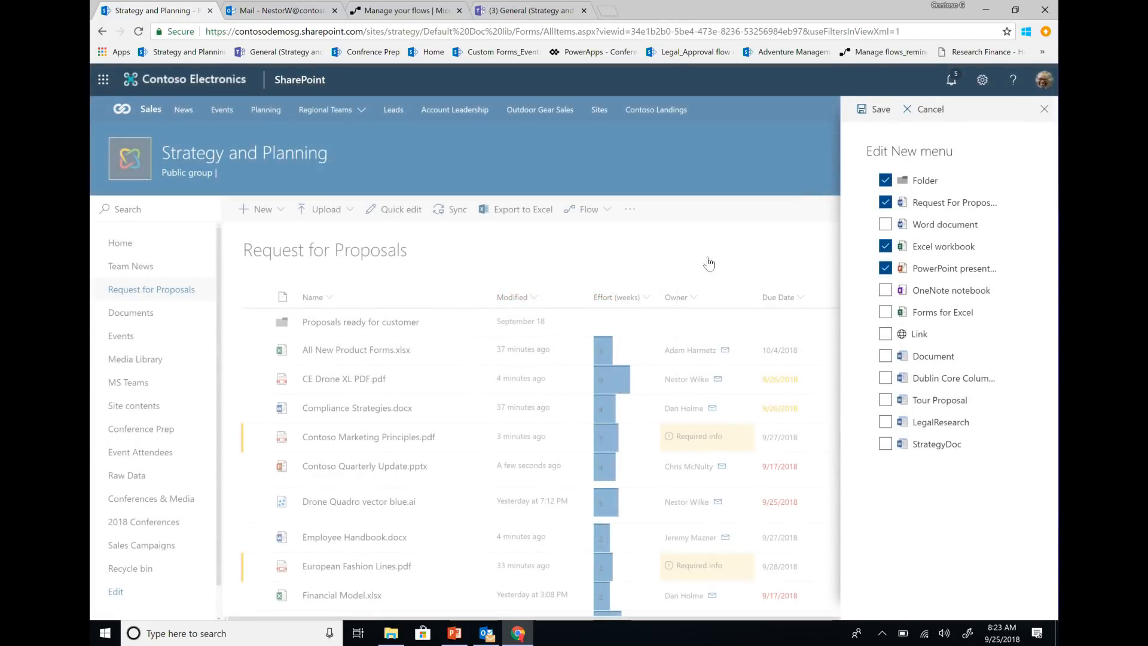
{"action": "left_click", "coordinate": [877, 113]}
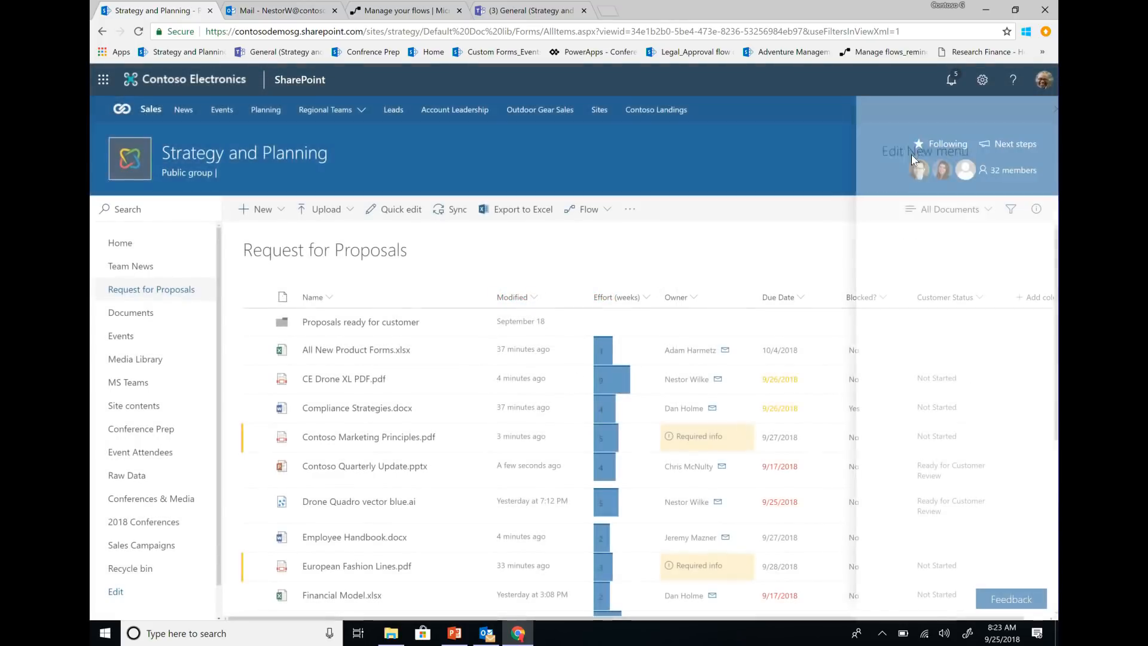
Create a new document from Request For Proposal_Template and return to the Request for Proposals library
{"action": "left_click", "coordinate": [285, 213]}
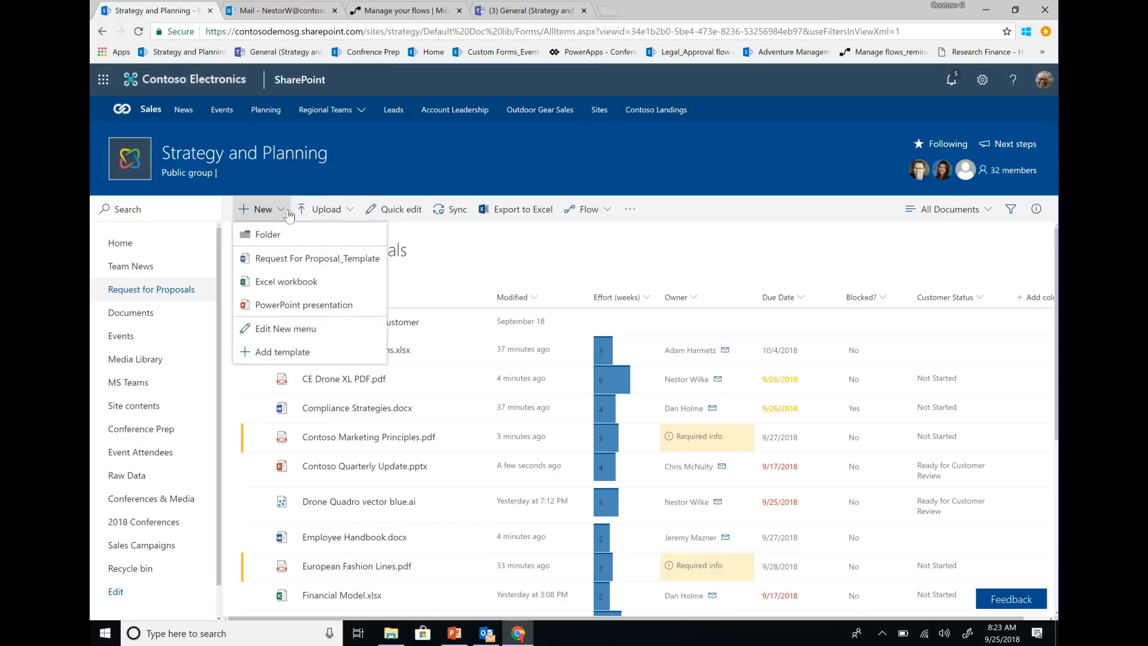
{"action": "left_click", "coordinate": [304, 263]}
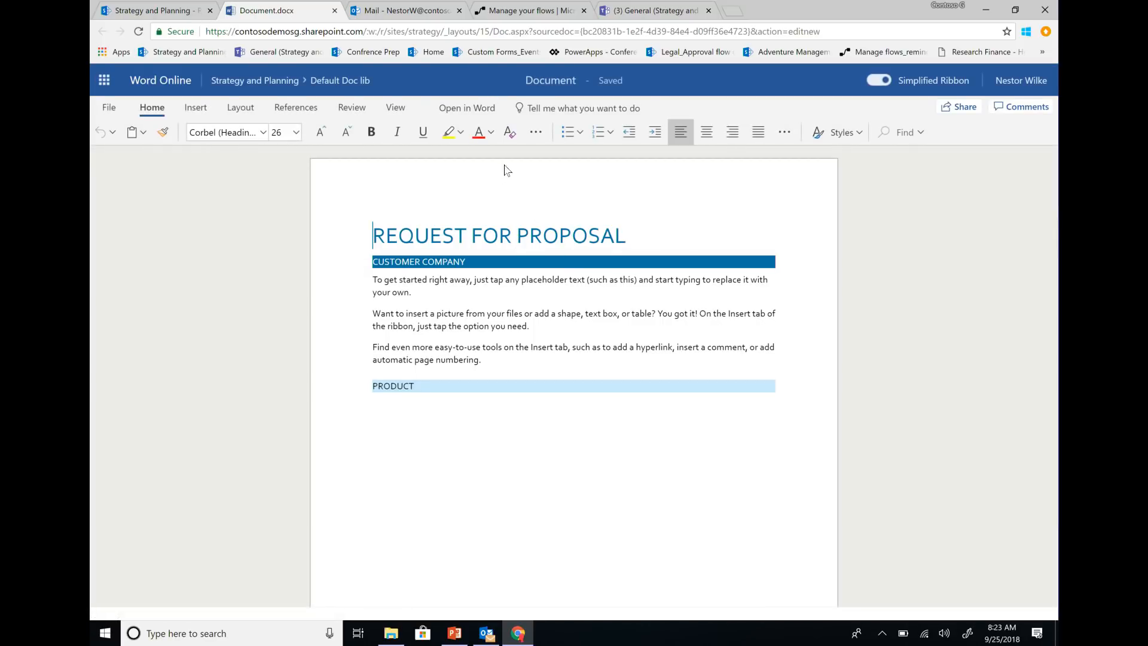
{"action": "left_click", "coordinate": [183, 12]}
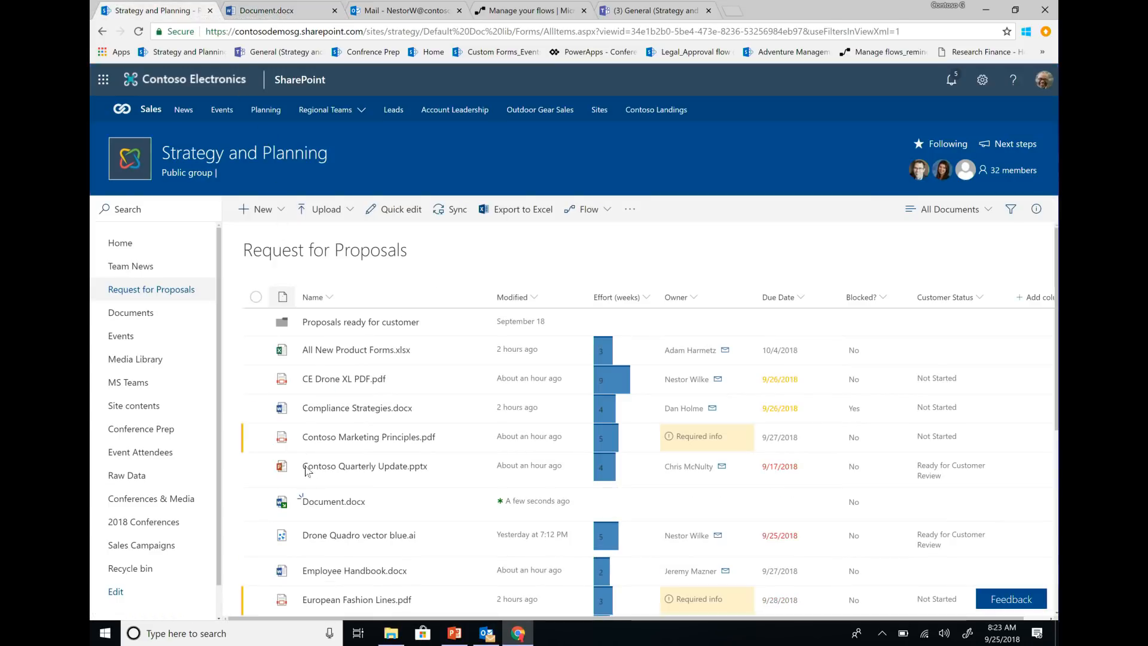
Check the content type of Document.docx in its details, then pin the file to the top of the library and clear the selection
{"action": "left_click", "coordinate": [257, 502]}
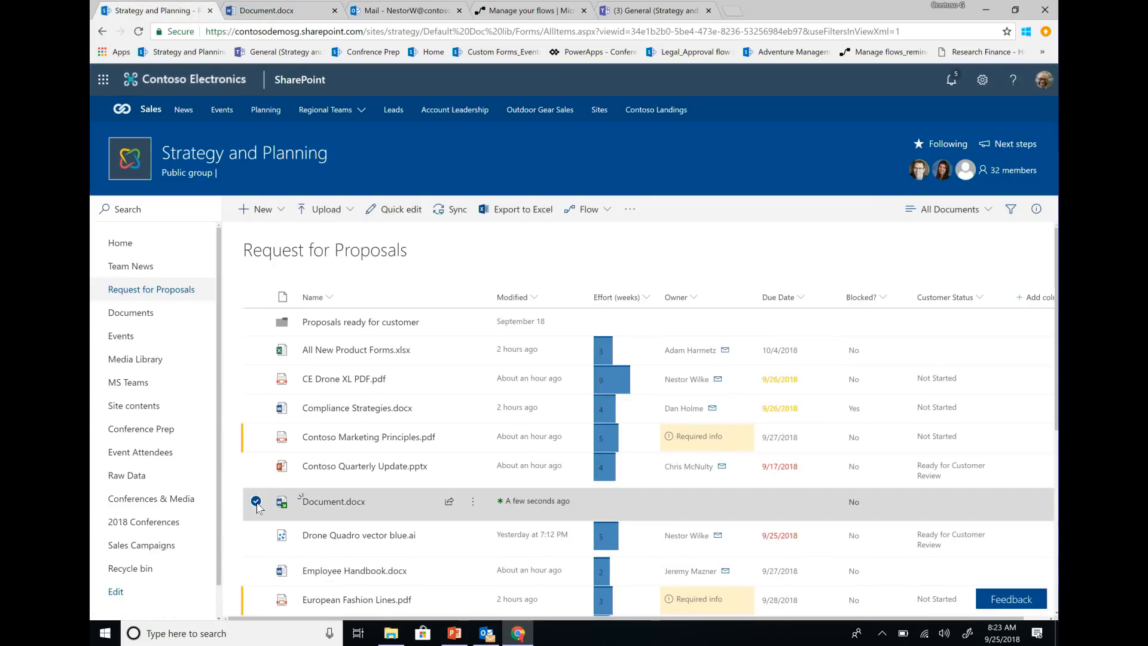
{"action": "left_click", "coordinate": [1041, 209]}
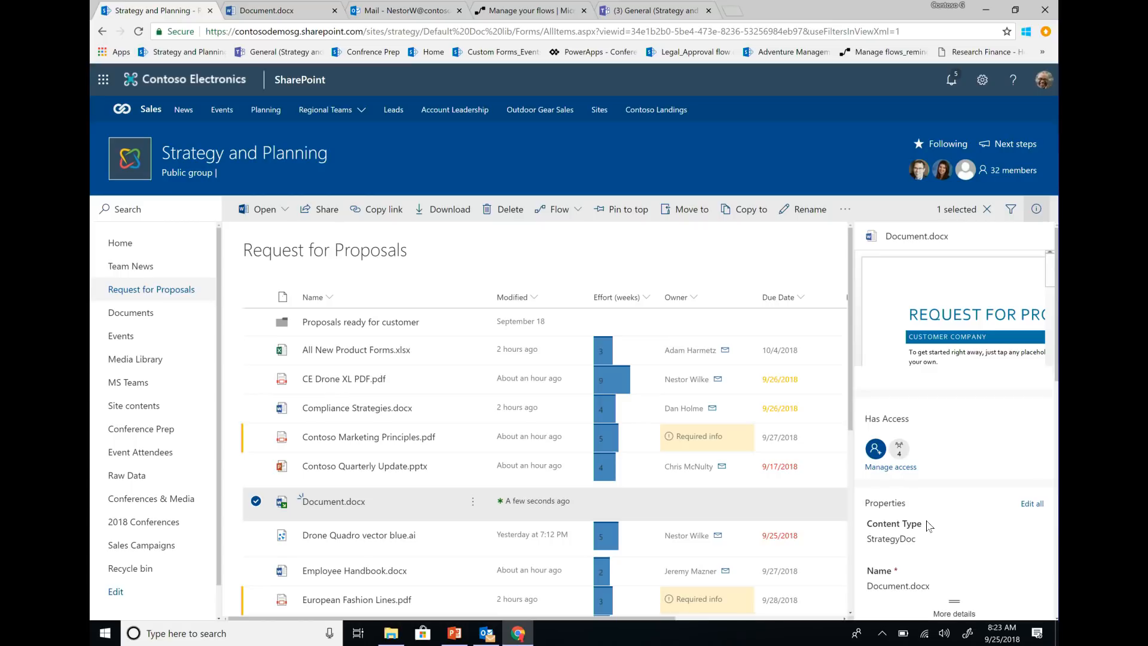
{"action": "left_click", "coordinate": [1037, 209]}
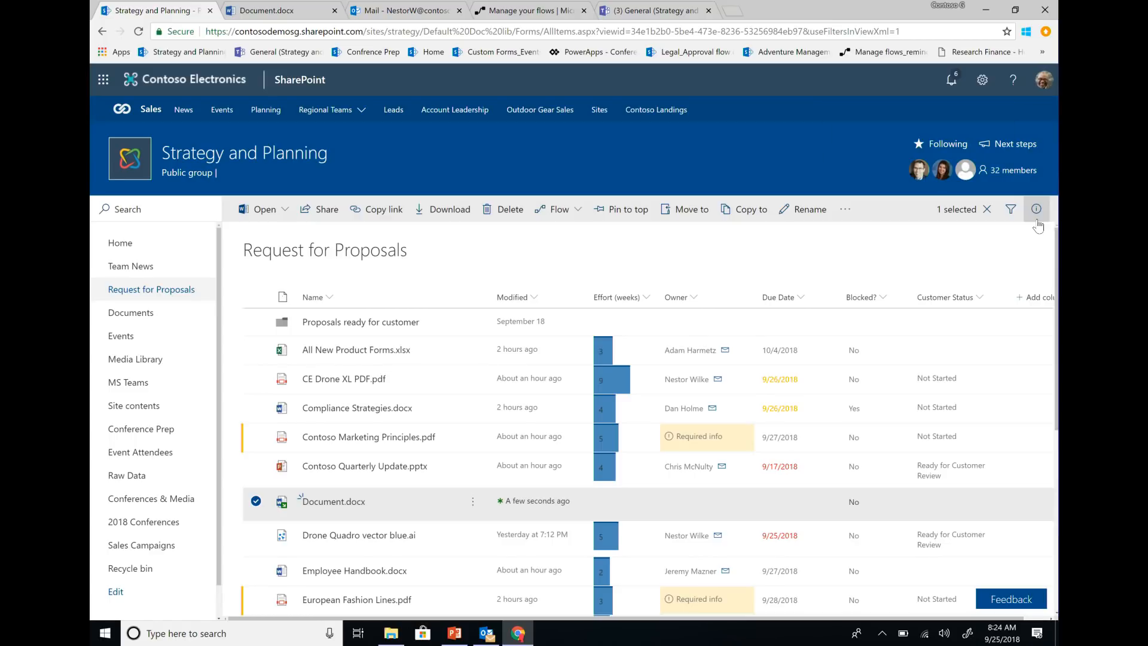
{"action": "left_click", "coordinate": [619, 212]}
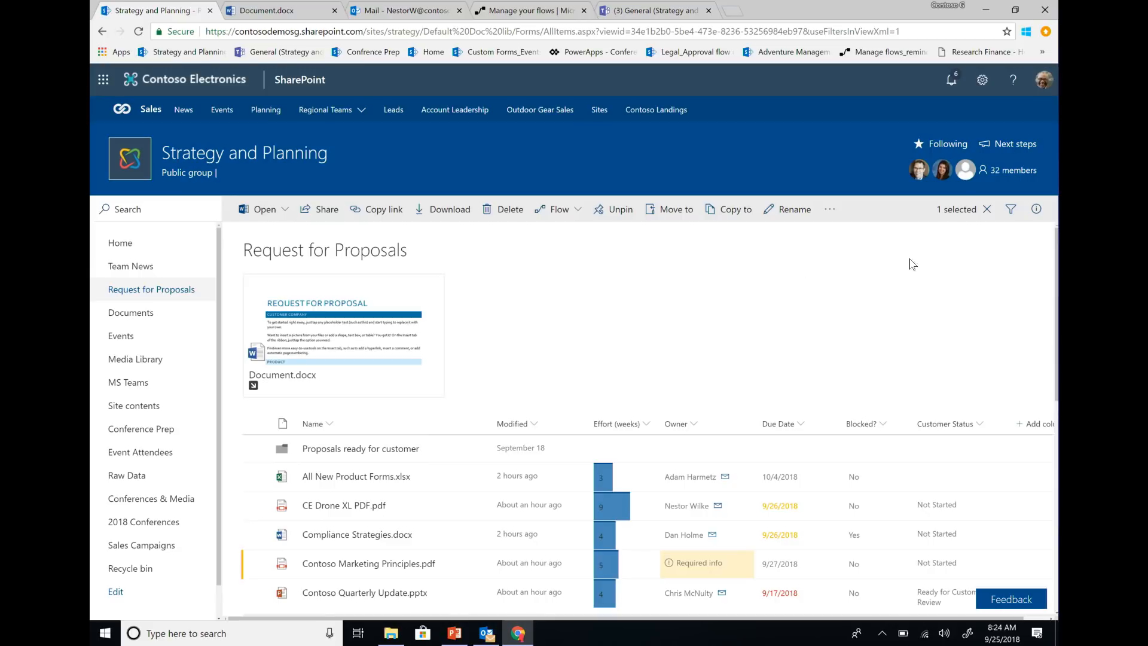
{"action": "left_click", "coordinate": [986, 209]}
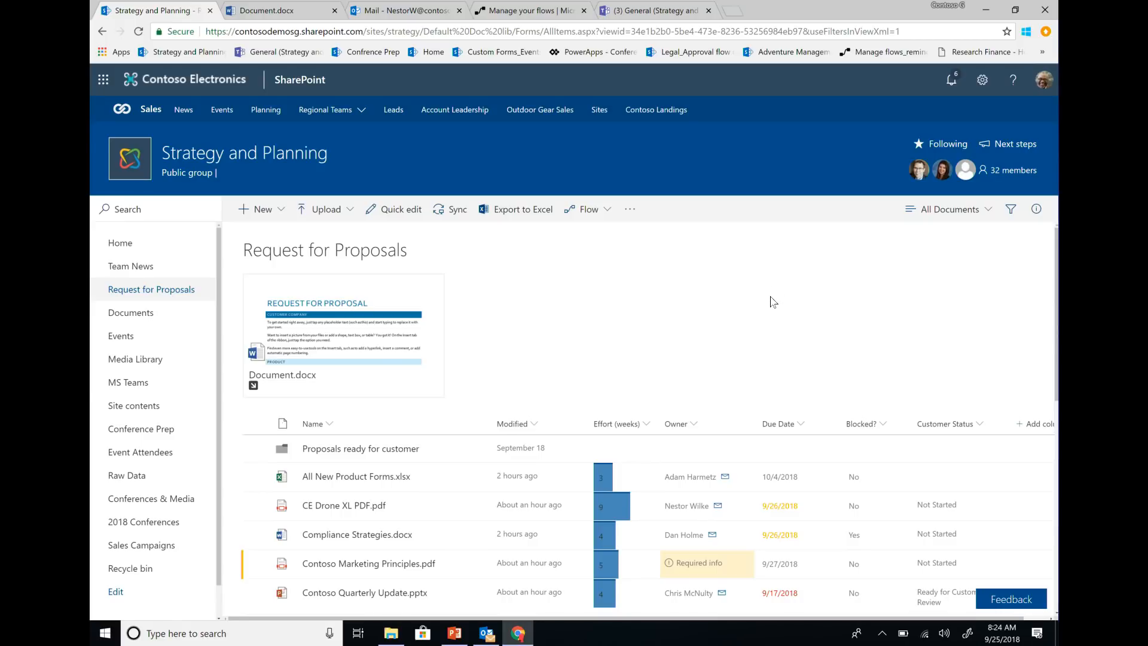
Format the Blocked? column by its Boolean values, giving Yes a light red highlight
{"action": "scroll", "coordinate": [763, 301], "scroll_direction": "down", "scroll_amount": 1}
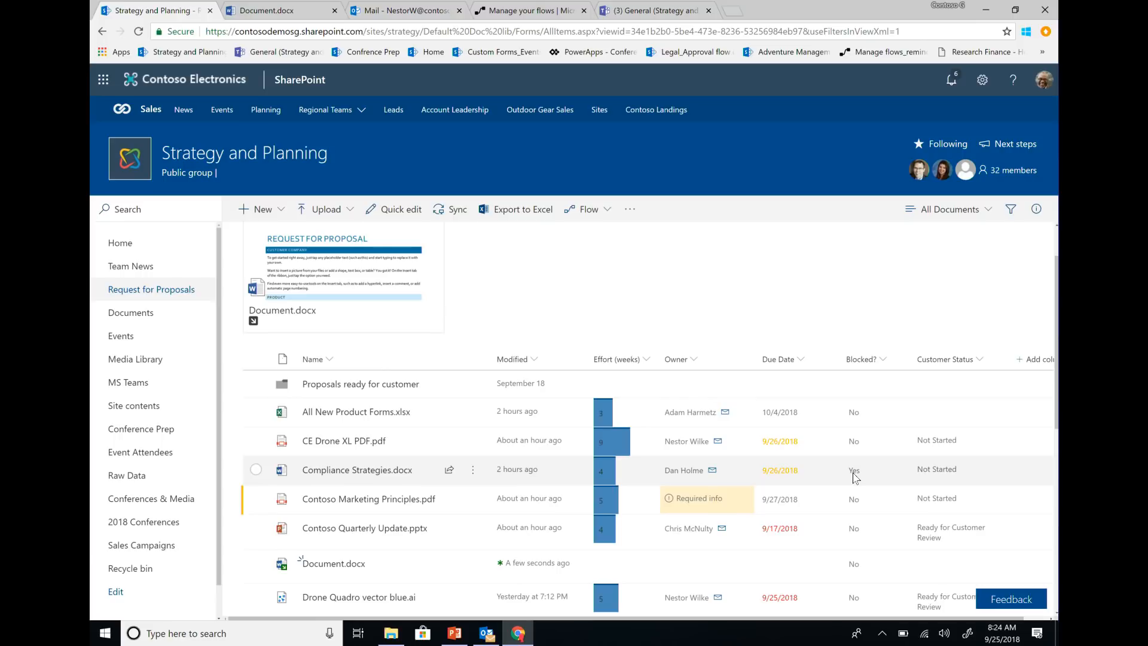
{"action": "left_click", "coordinate": [879, 358]}
{"action": "mouse_move", "coordinate": [901, 484]}
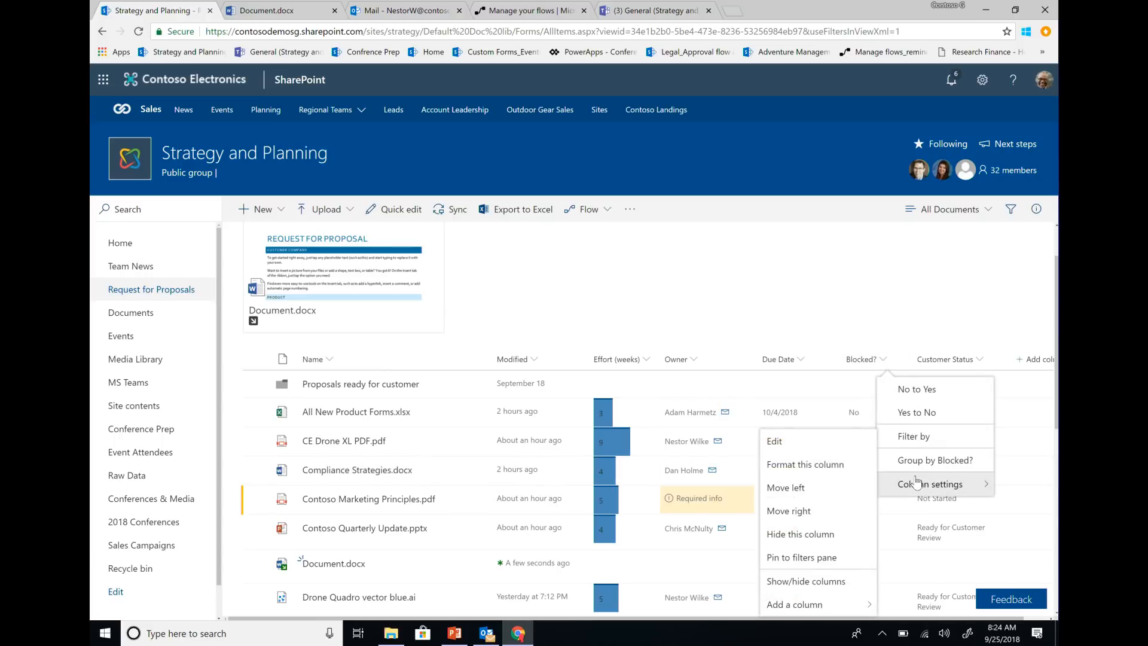
{"action": "left_click", "coordinate": [831, 473]}
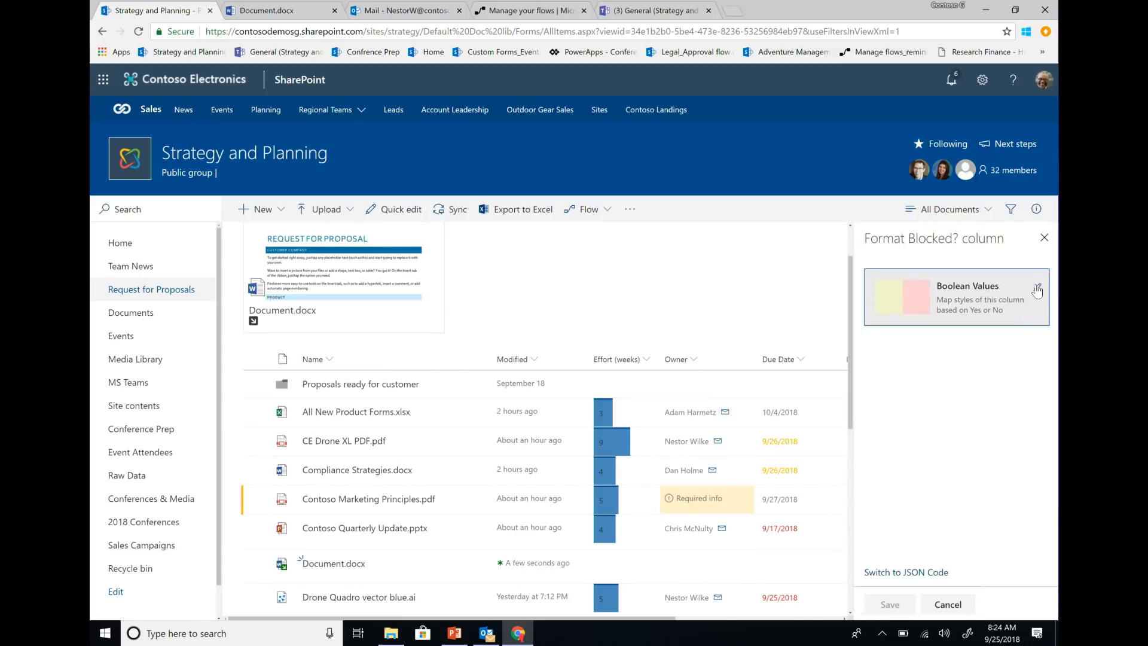
{"action": "left_click", "coordinate": [1038, 291]}
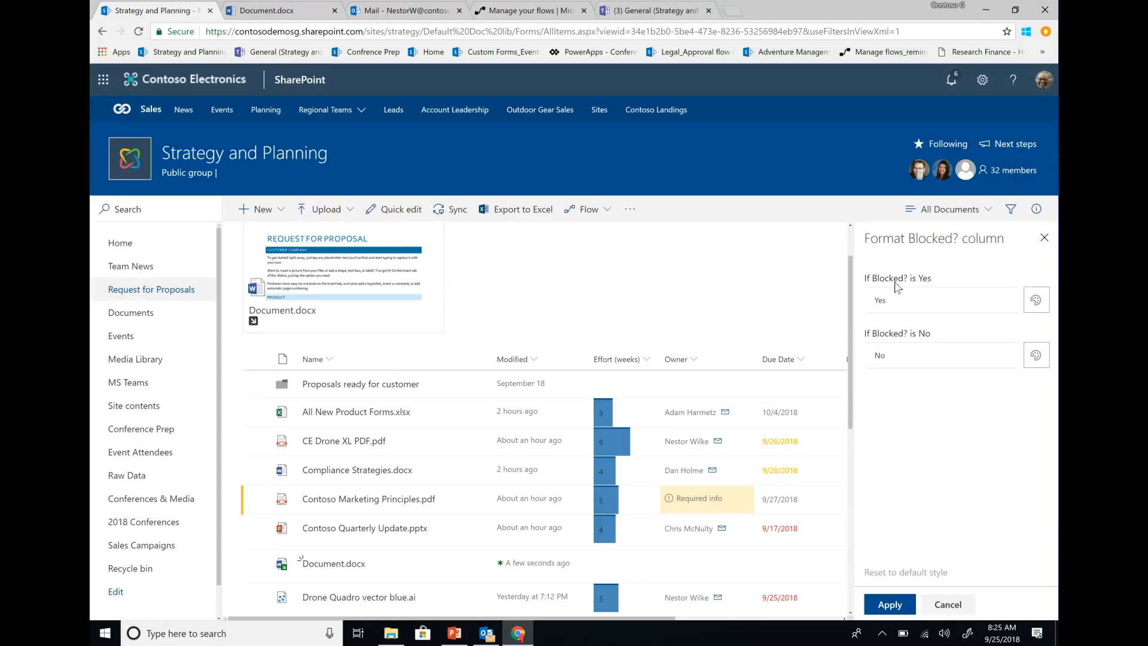
{"action": "left_click", "coordinate": [1037, 299]}
{"action": "left_click", "coordinate": [970, 508]}
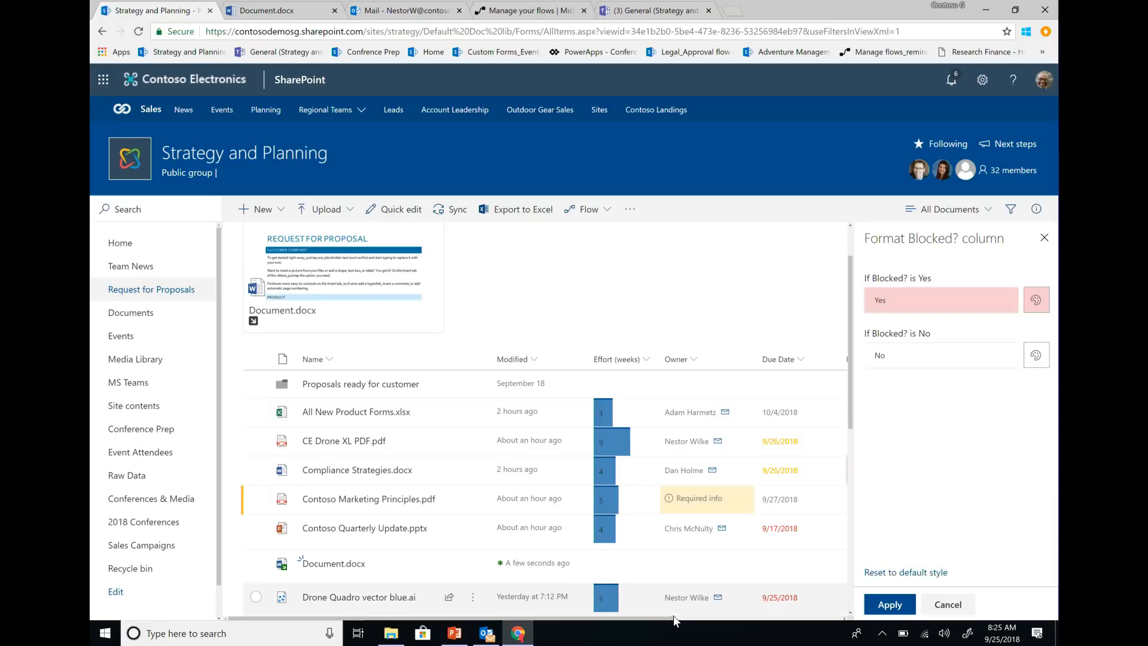
{"action": "left_click_drag", "start_coordinate": [670, 618], "coordinate": [746, 628]}
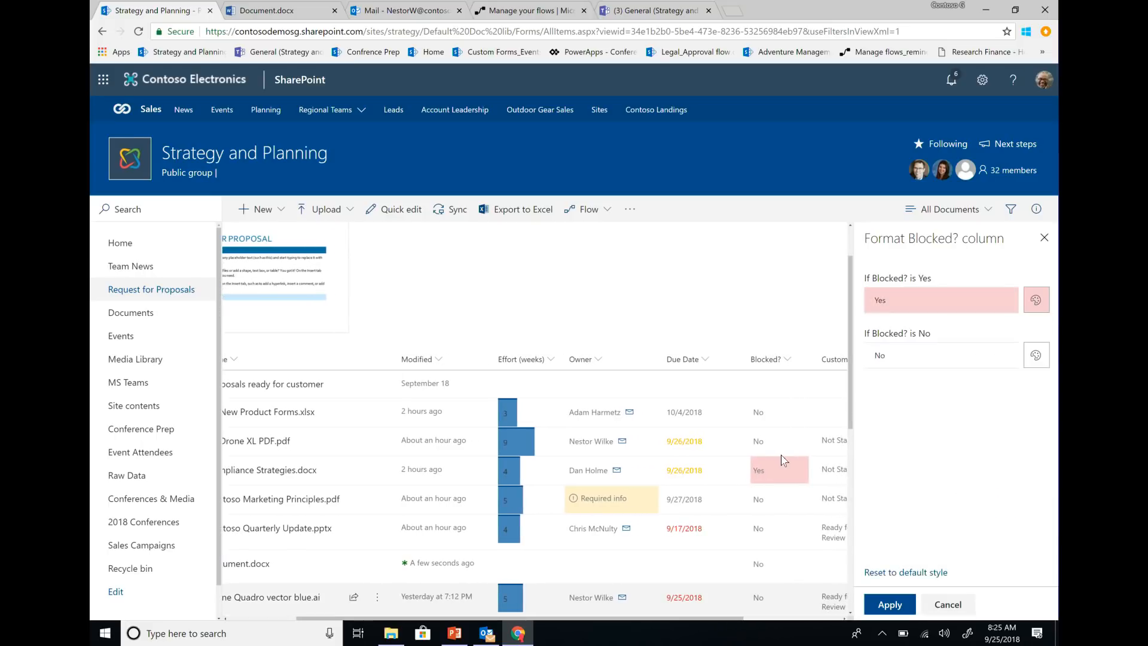
Give No values in the Blocked? column a light green highlight, apply the formatting, and review it across the list
{"action": "left_click", "coordinate": [1037, 361]}
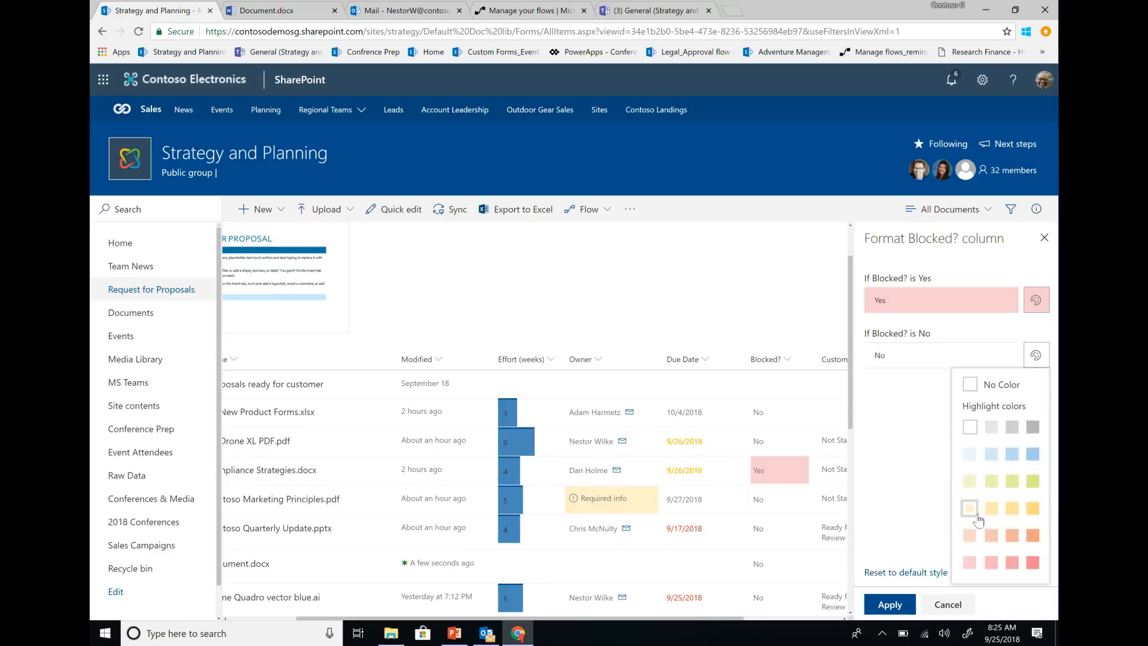
{"action": "left_click", "coordinate": [972, 484]}
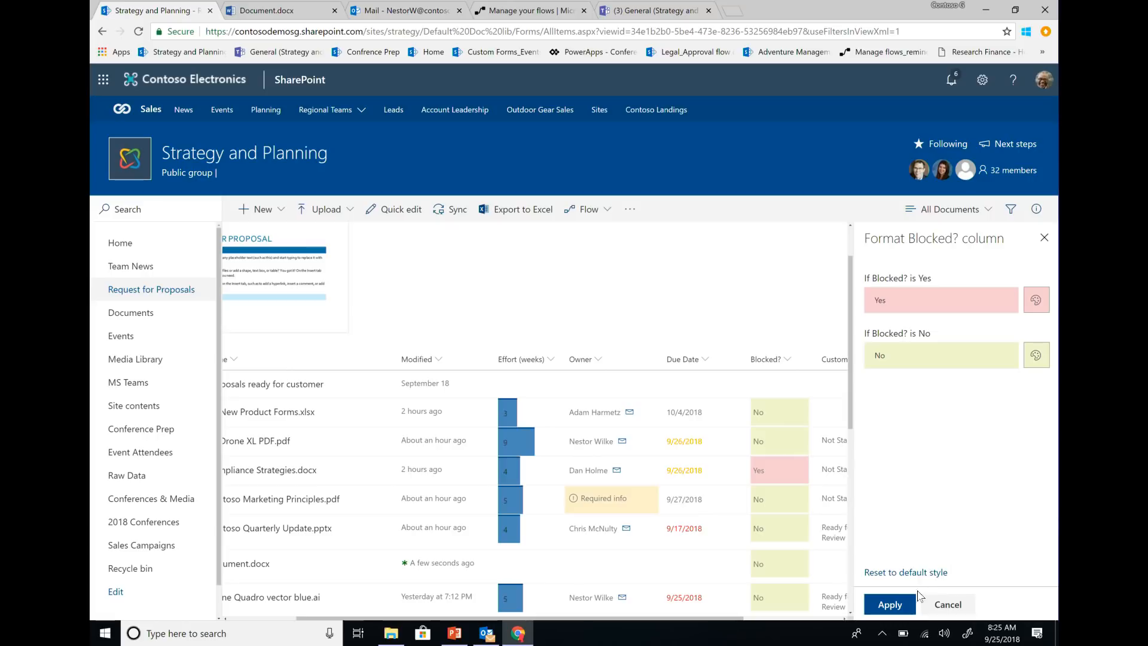
{"action": "left_click", "coordinate": [890, 605]}
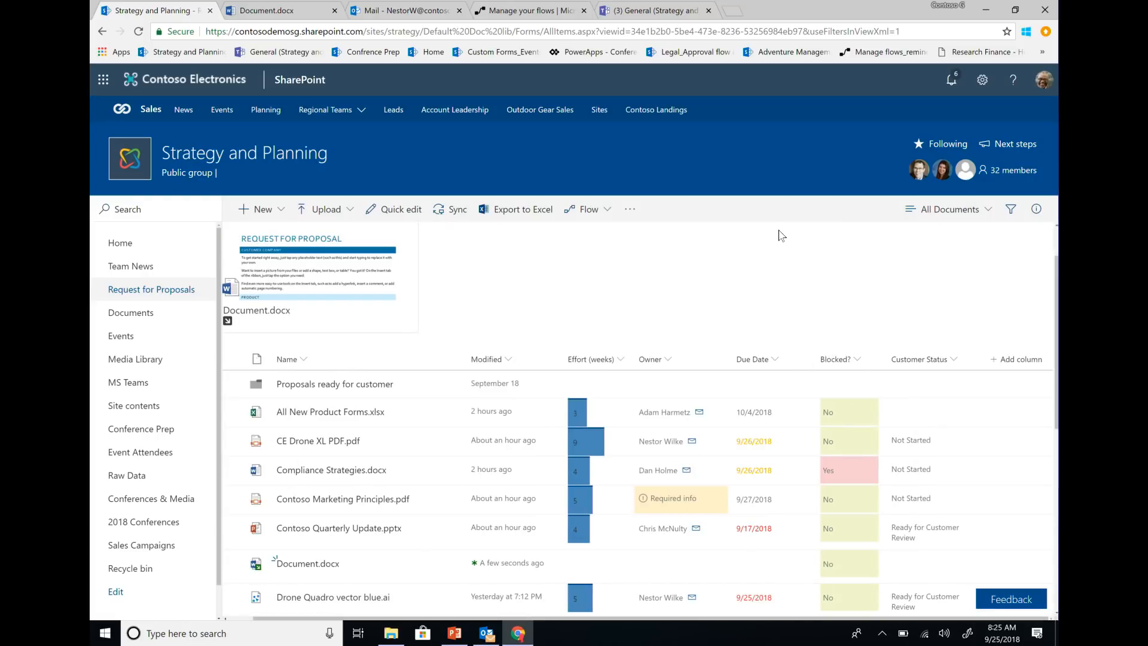
{"action": "scroll", "coordinate": [837, 389], "scroll_direction": "down", "scroll_amount": 10}
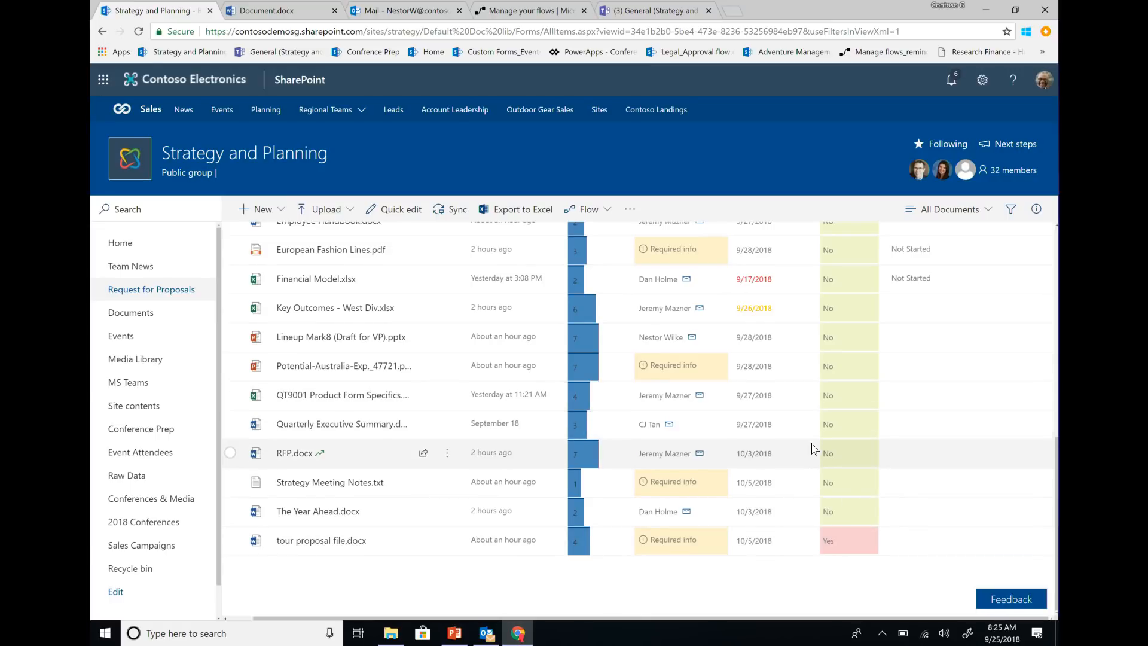
{"action": "scroll", "coordinate": [814, 443], "scroll_direction": "up", "scroll_amount": 10}
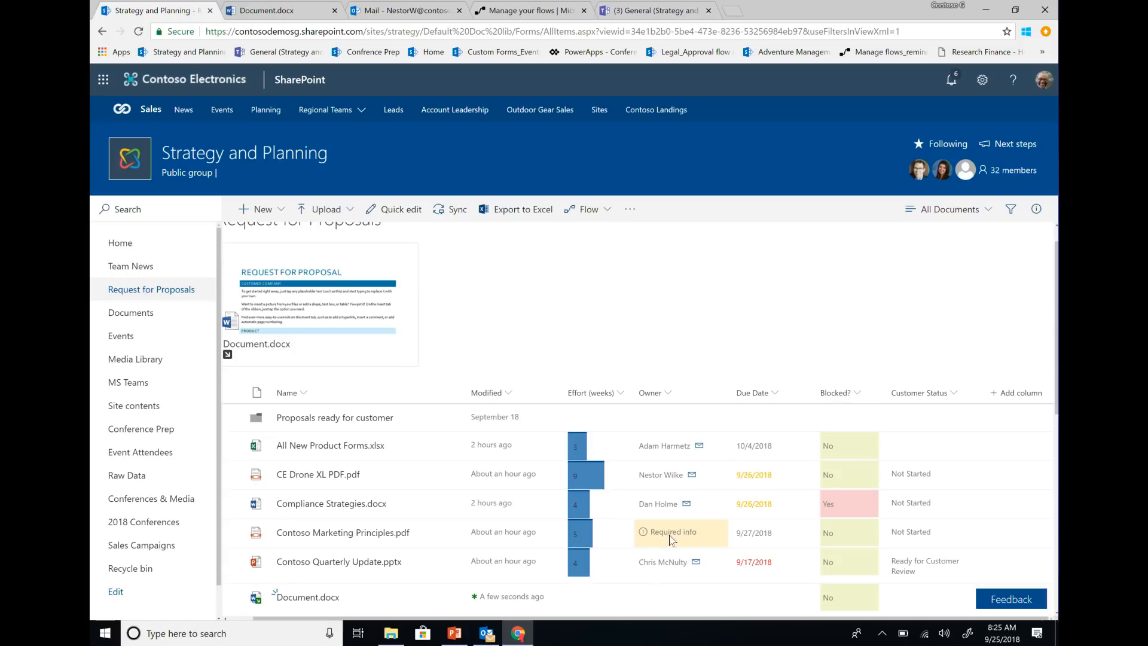
Open the details of Contoso Marketing Principles.pdf from its missing Owner information and enter a colleague's name as the owner
{"action": "left_click_drag", "start_coordinate": [670, 618], "coordinate": [576, 618]}
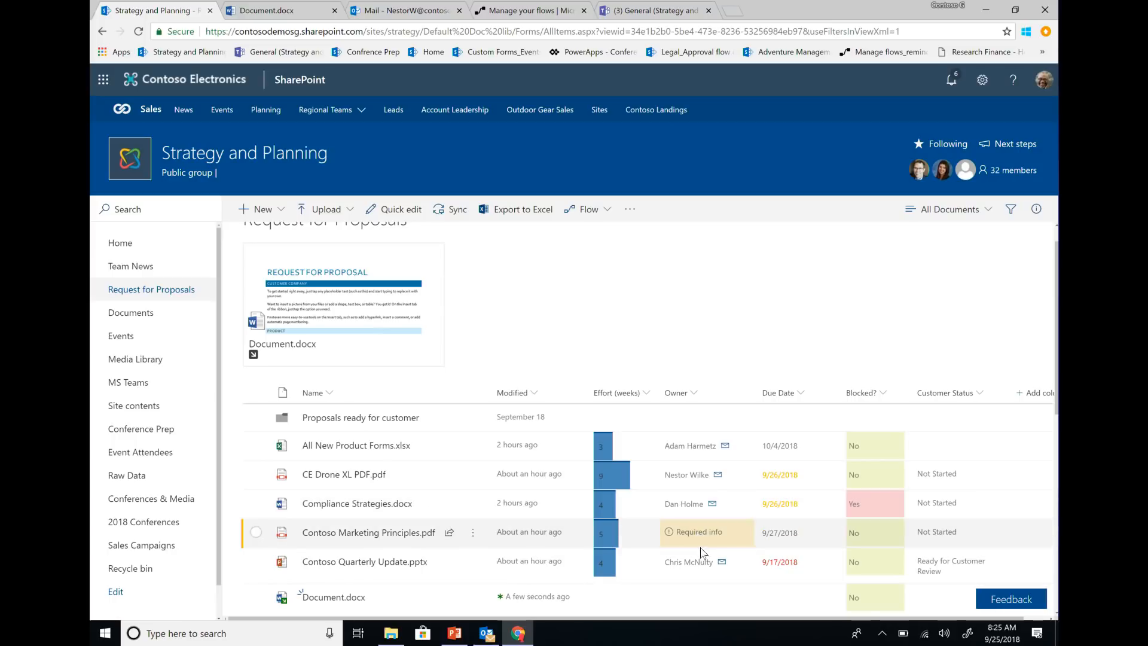
{"action": "scroll", "coordinate": [703, 543], "scroll_direction": "down", "scroll_amount": 2}
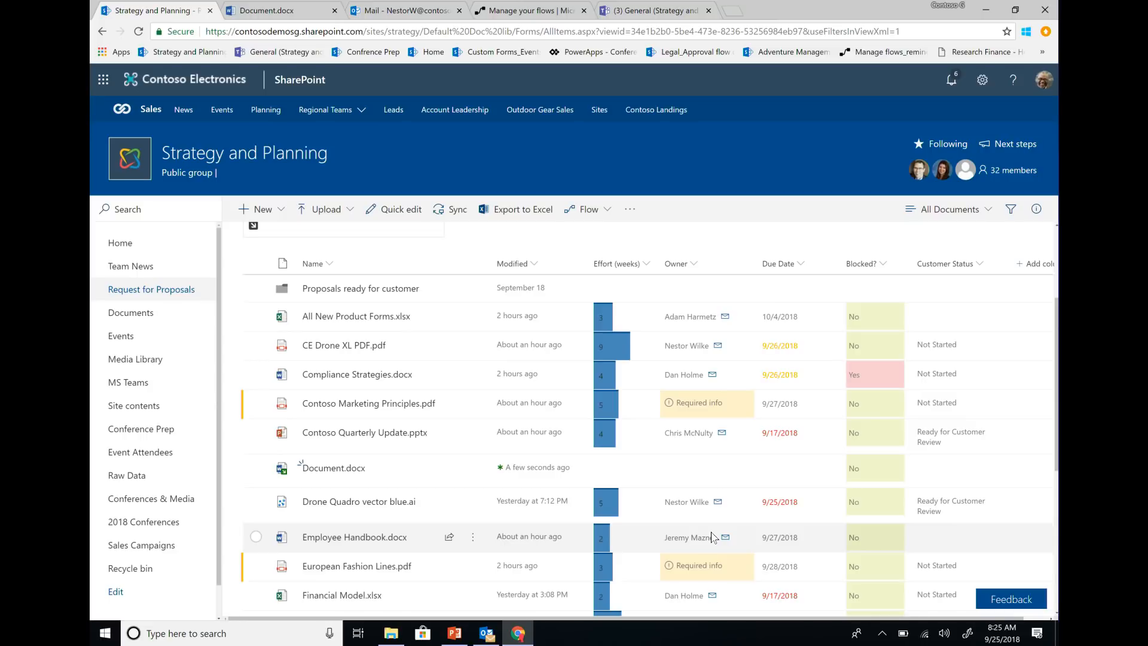
{"action": "left_click", "coordinate": [720, 412]}
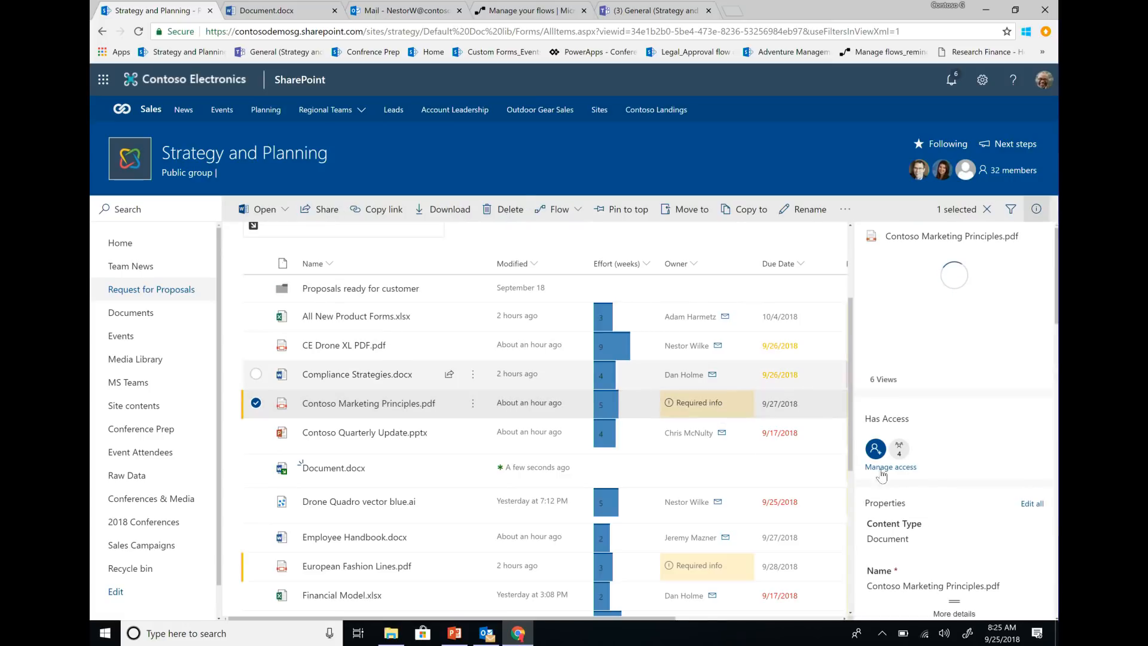
{"action": "scroll", "coordinate": [927, 496], "scroll_direction": "down", "scroll_amount": 3}
{"action": "scroll", "coordinate": [927, 497], "scroll_direction": "down", "scroll_amount": 3}
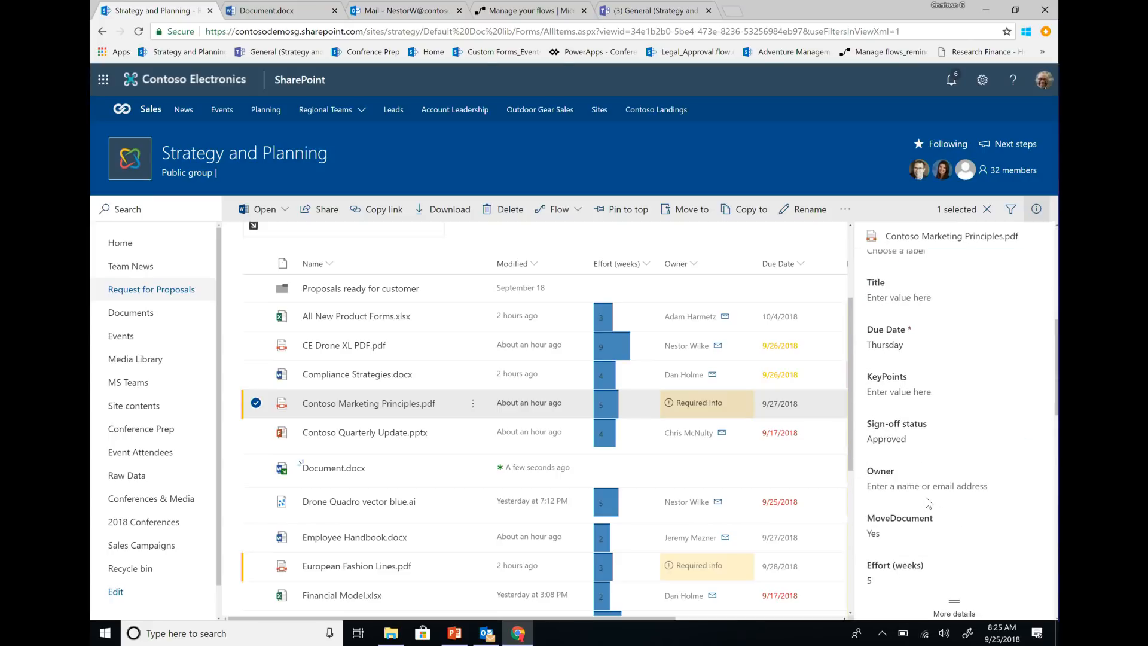
{"action": "scroll", "coordinate": [955, 515], "scroll_direction": "up", "scroll_amount": 1}
{"action": "left_click", "coordinate": [947, 489]}
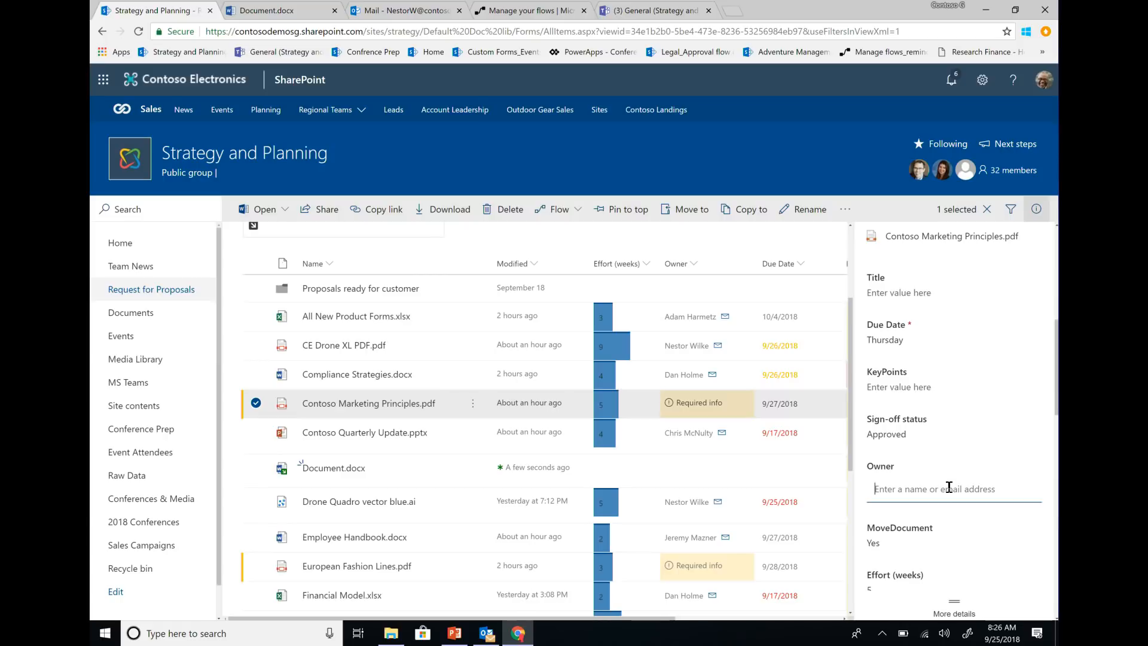
{"action": "type", "text": "jere"}
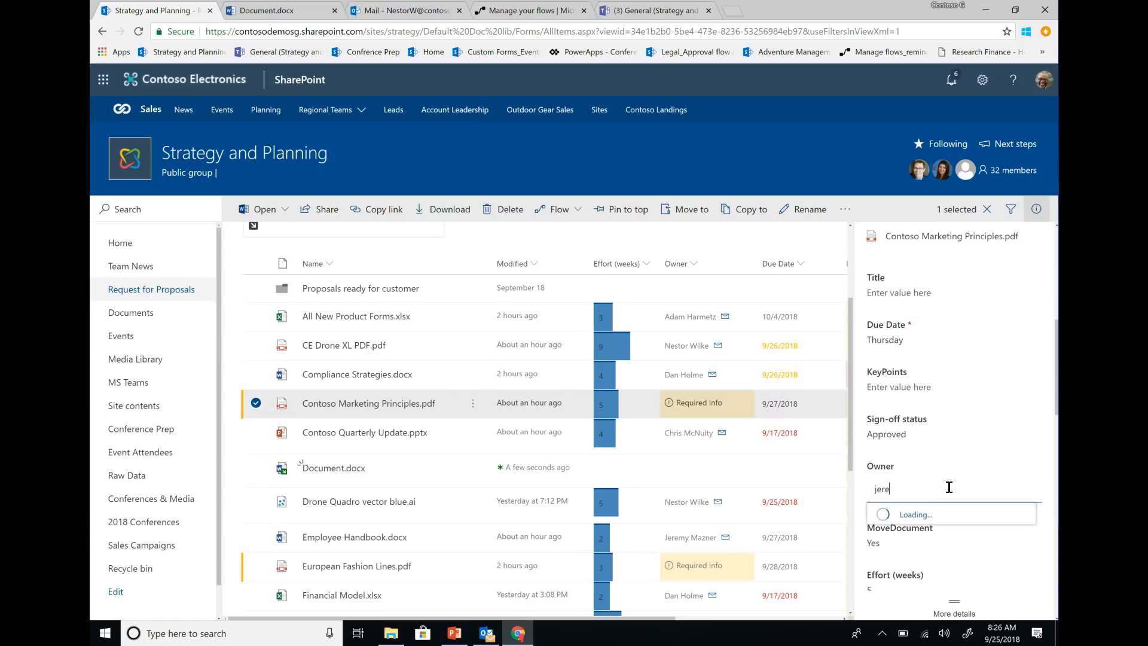
{"action": "left_click", "coordinate": [946, 526]}
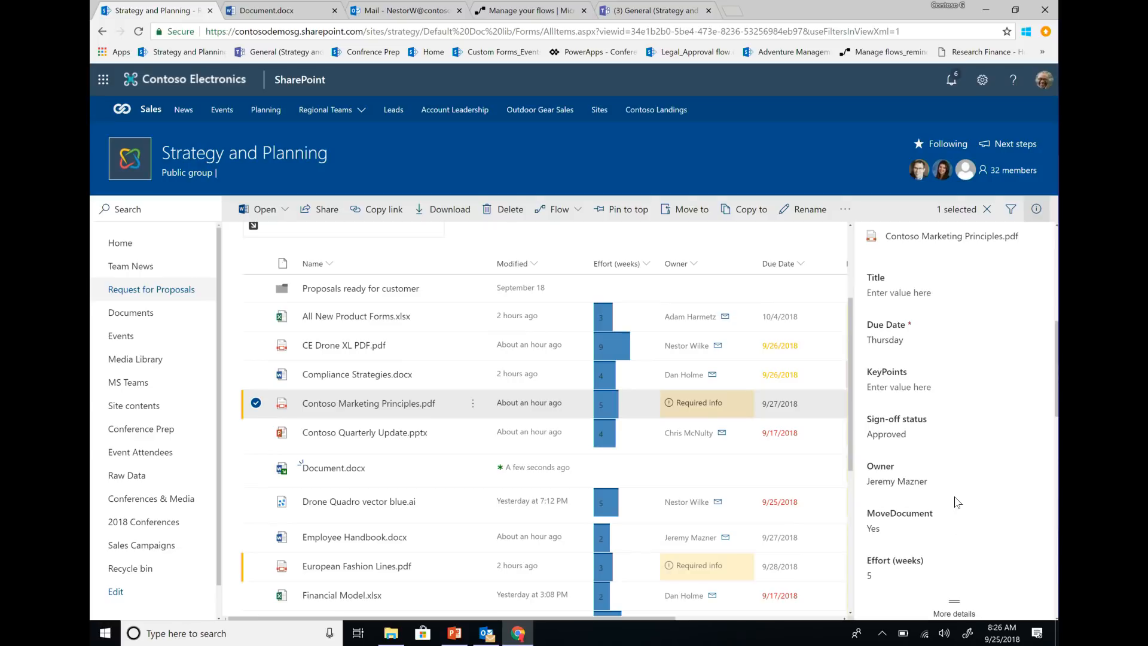
Check the MoveDocument and Owner fields of Contoso Marketing Principles.pdf, then close the details and clear the selection
{"action": "left_click", "coordinate": [954, 537]}
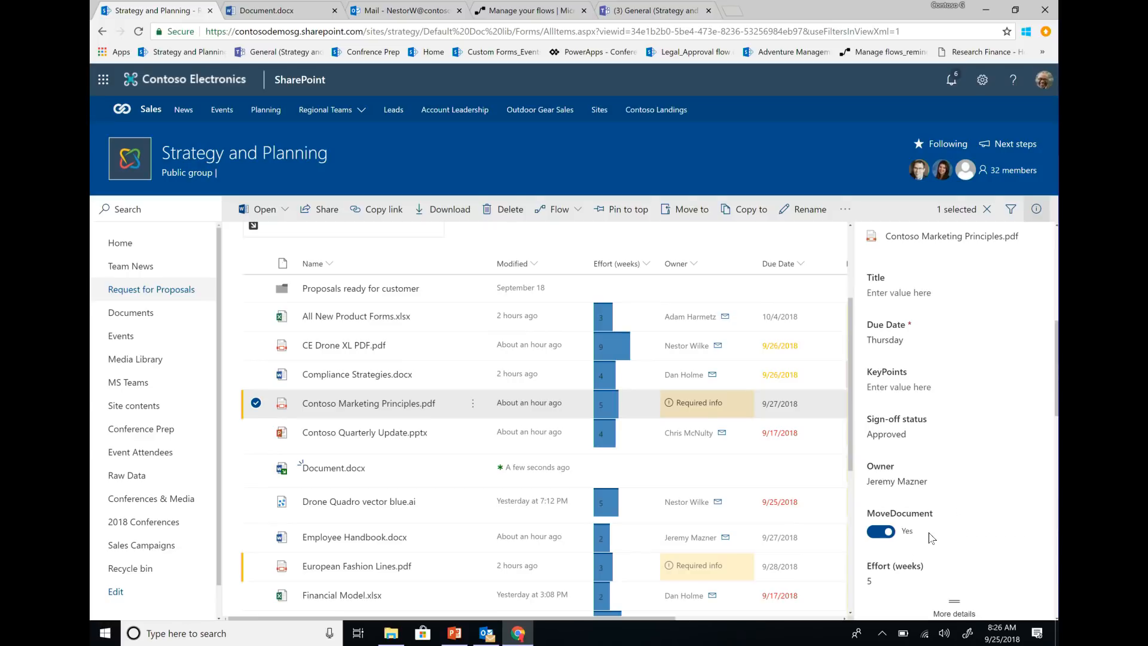
{"action": "left_click", "coordinate": [955, 486]}
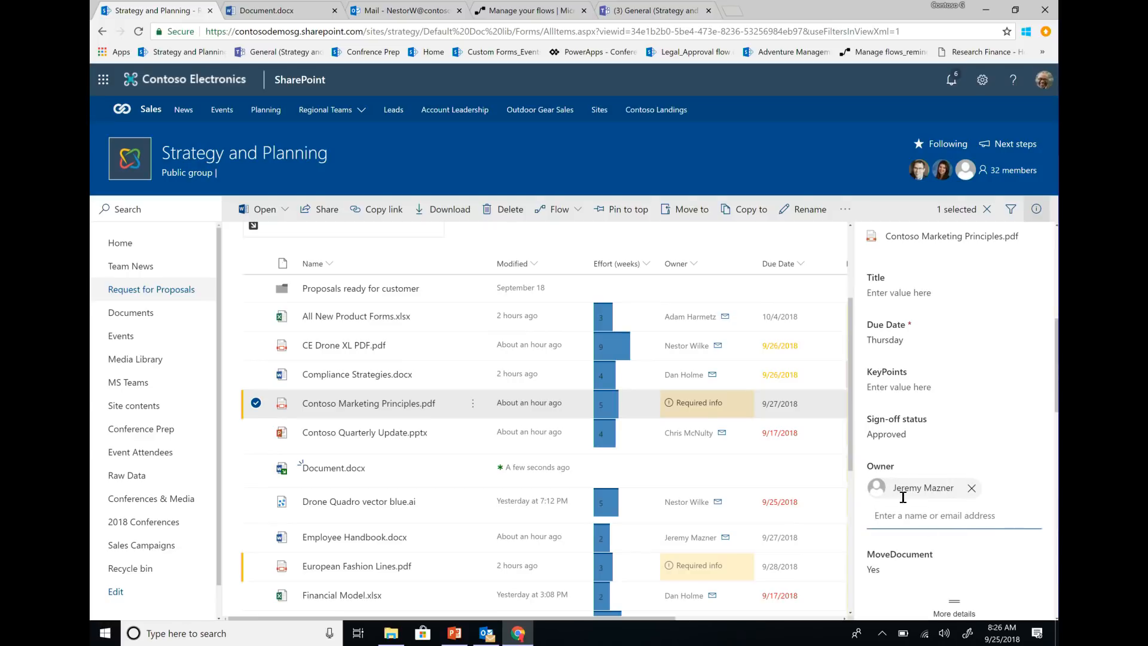
{"action": "left_click", "coordinate": [1037, 210]}
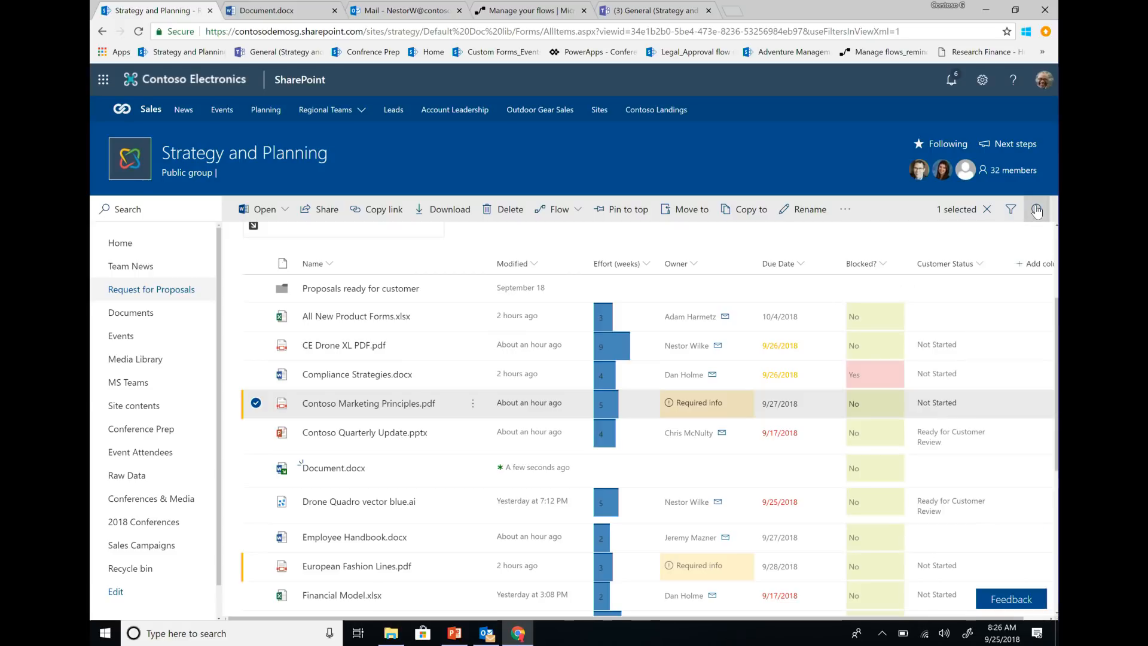
{"action": "left_click", "coordinate": [987, 209]}
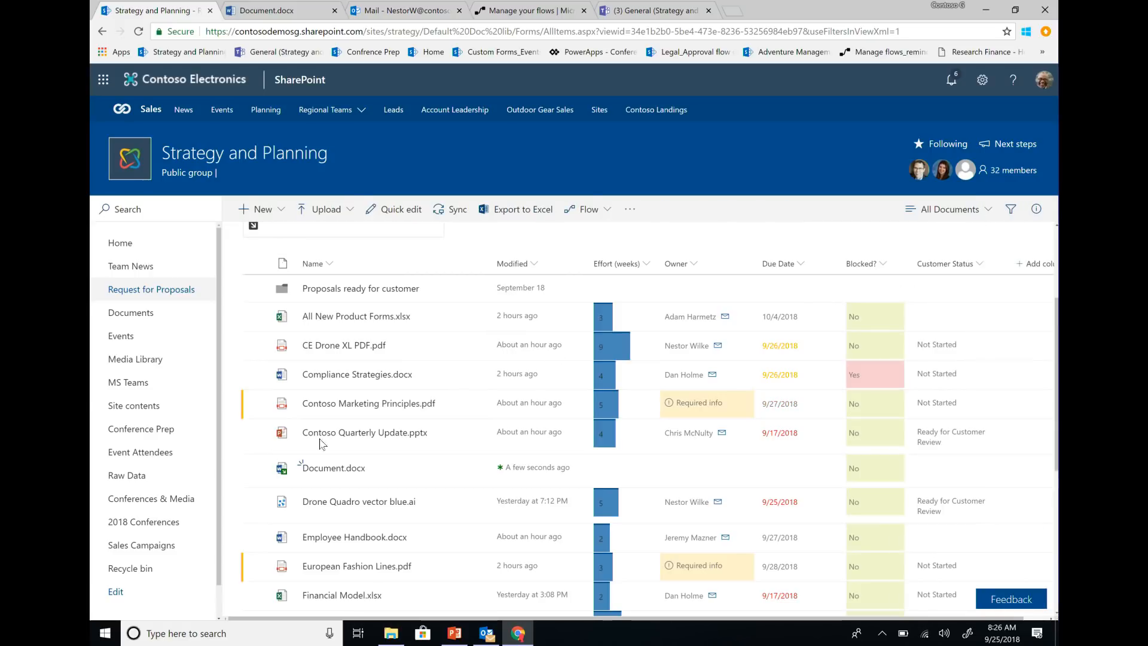
Reopen the details of Contoso Marketing Principles.pdf to recheck its Owner field, then close them and deselect the file
{"action": "left_click", "coordinate": [256, 403]}
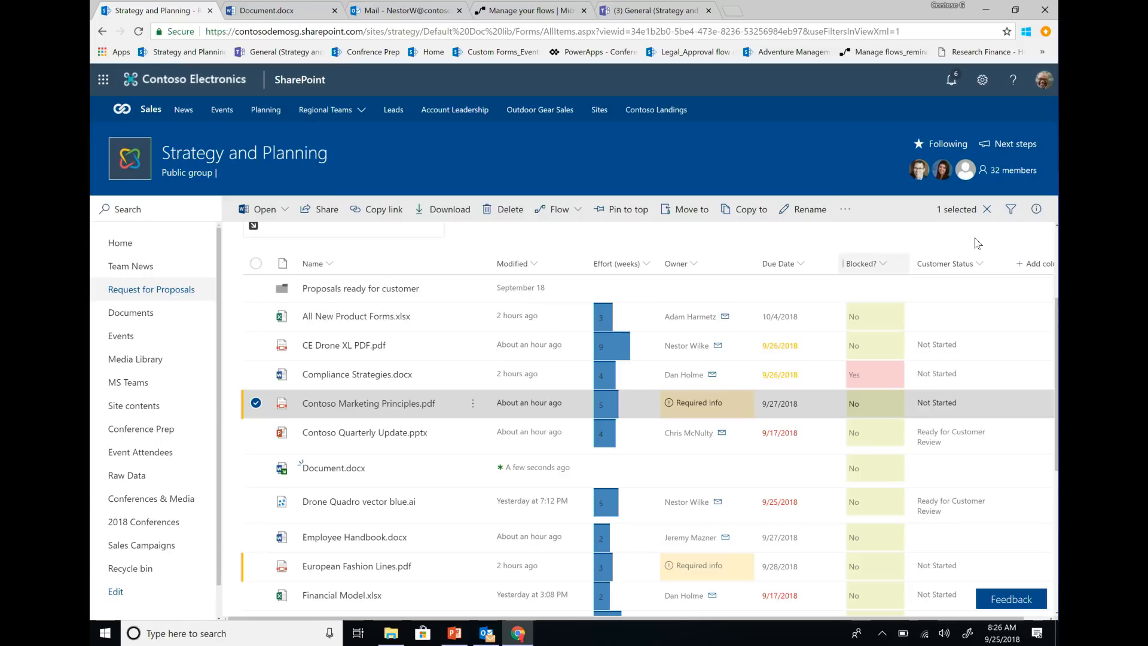
{"action": "left_click", "coordinate": [1036, 209]}
{"action": "scroll", "coordinate": [931, 487], "scroll_direction": "down", "scroll_amount": 6}
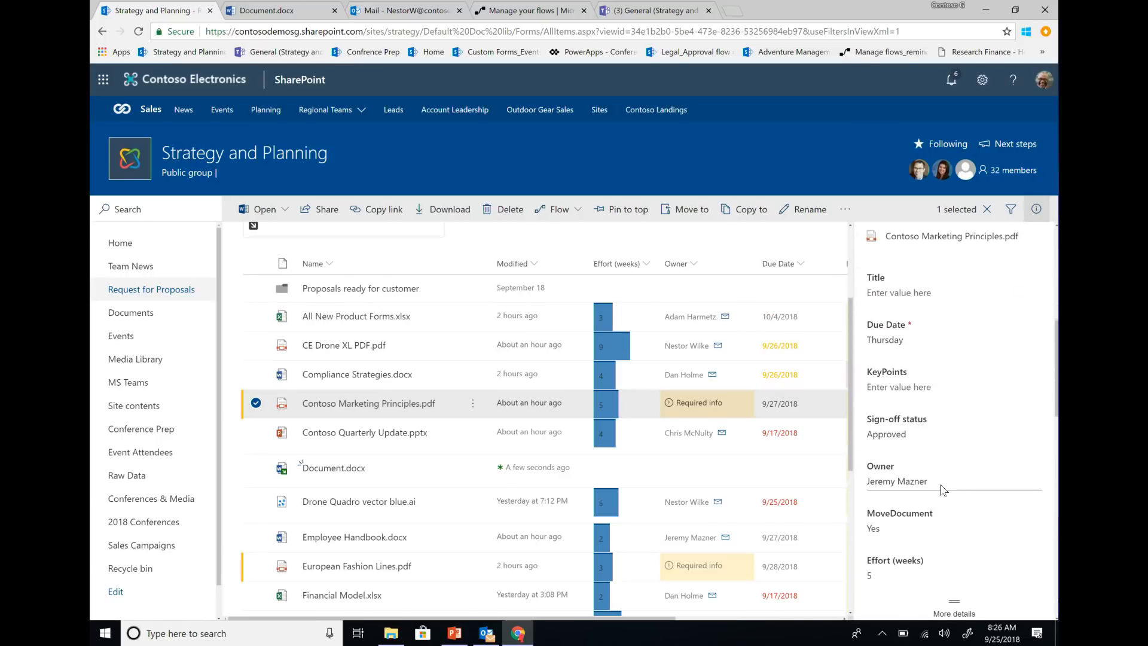
{"action": "left_click", "coordinate": [942, 486]}
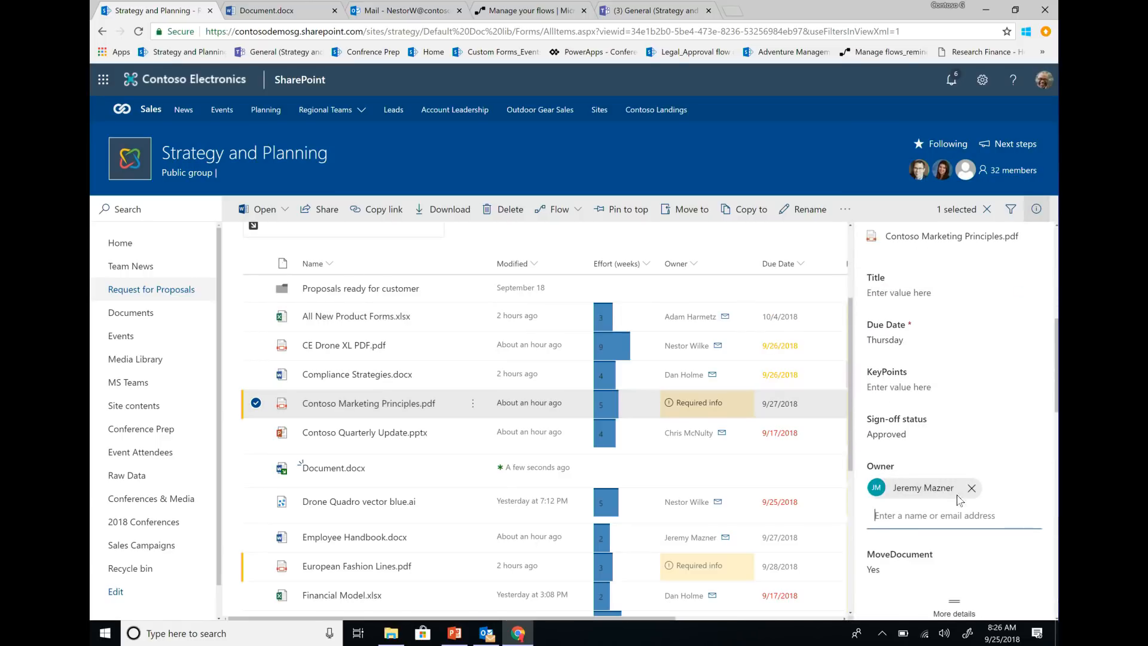
{"action": "left_click", "coordinate": [1038, 210]}
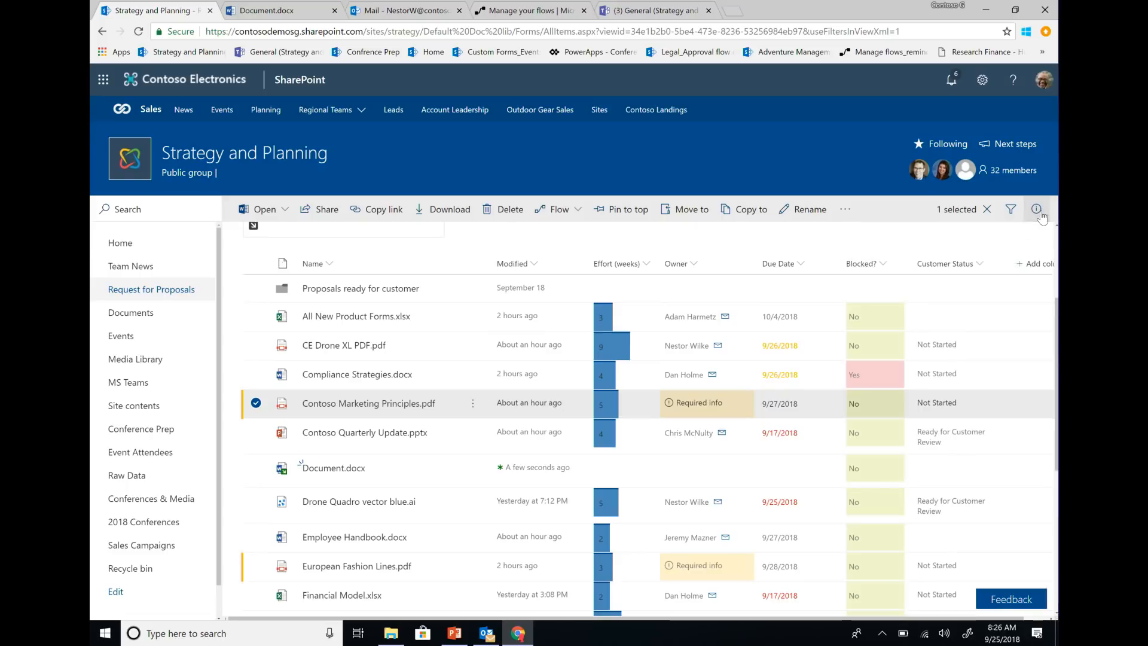
{"action": "left_click", "coordinate": [257, 405]}
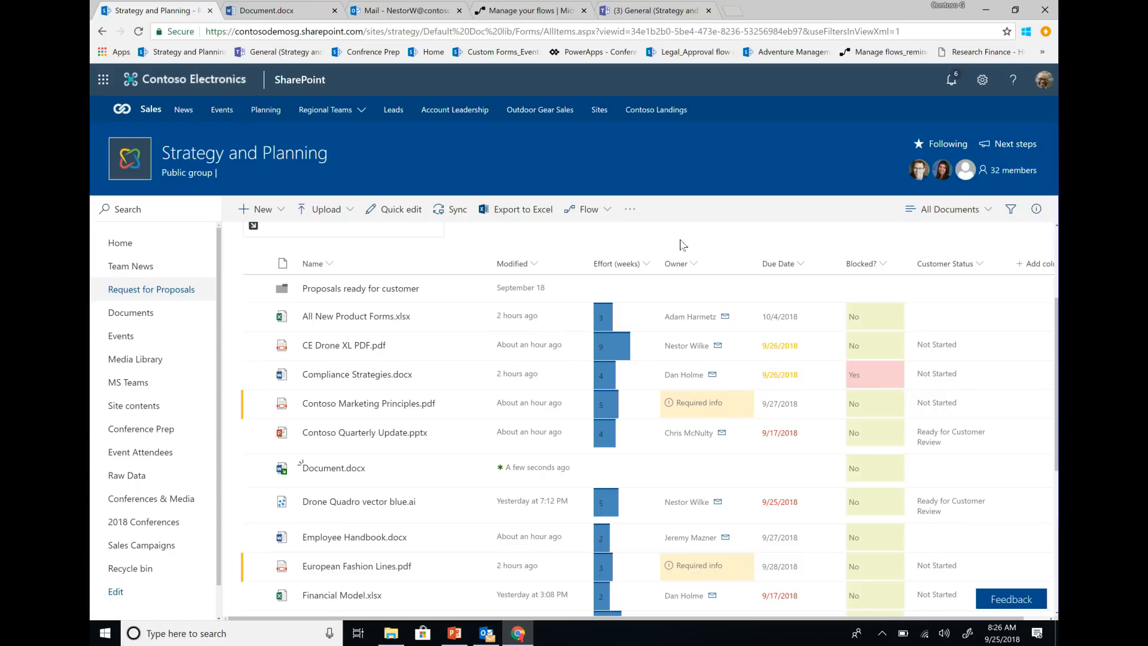
Group the Request for Proposals library by Owner and look through the resulting groups
{"action": "left_click", "coordinate": [700, 266]}
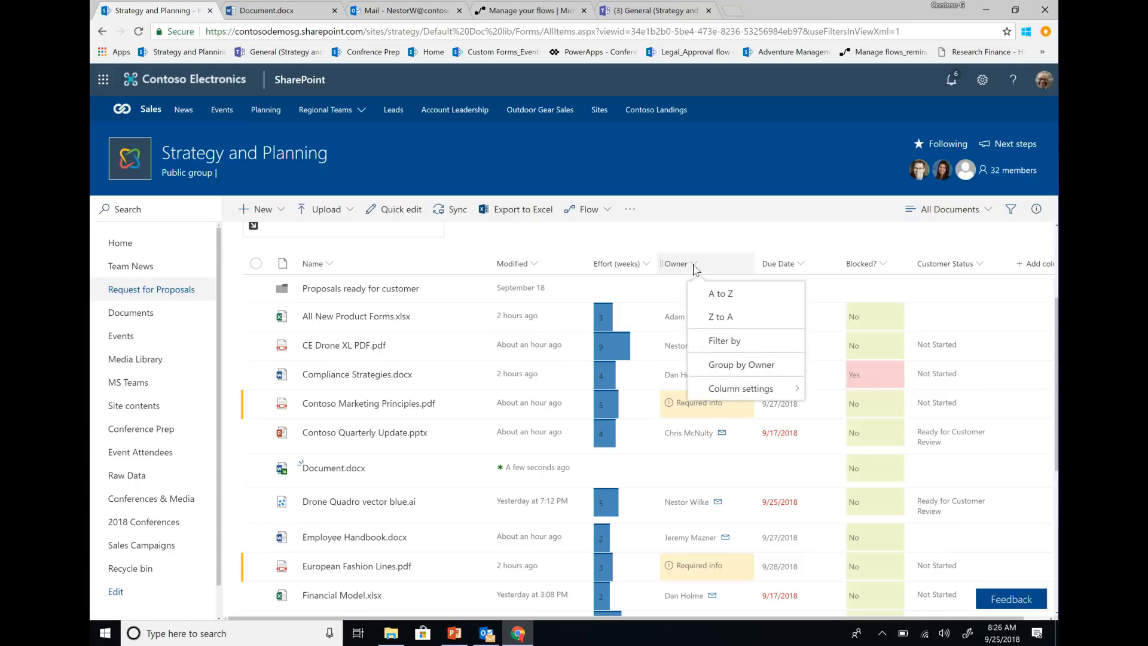
{"action": "left_click", "coordinate": [762, 365]}
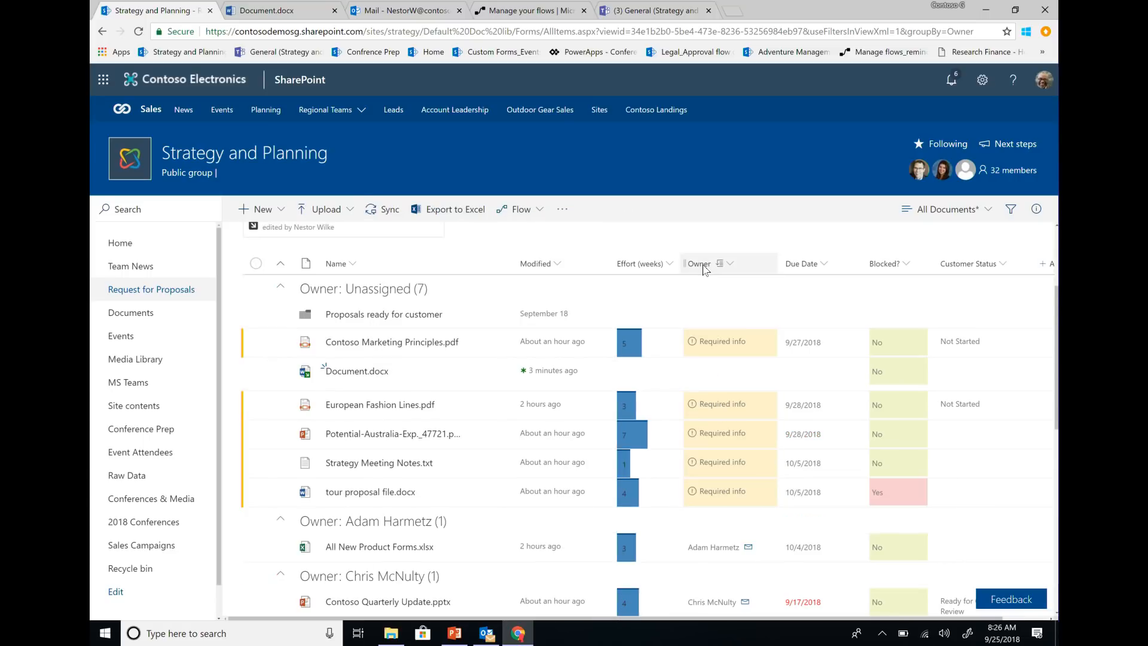
{"action": "scroll", "coordinate": [400, 377], "scroll_direction": "down", "scroll_amount": 2}
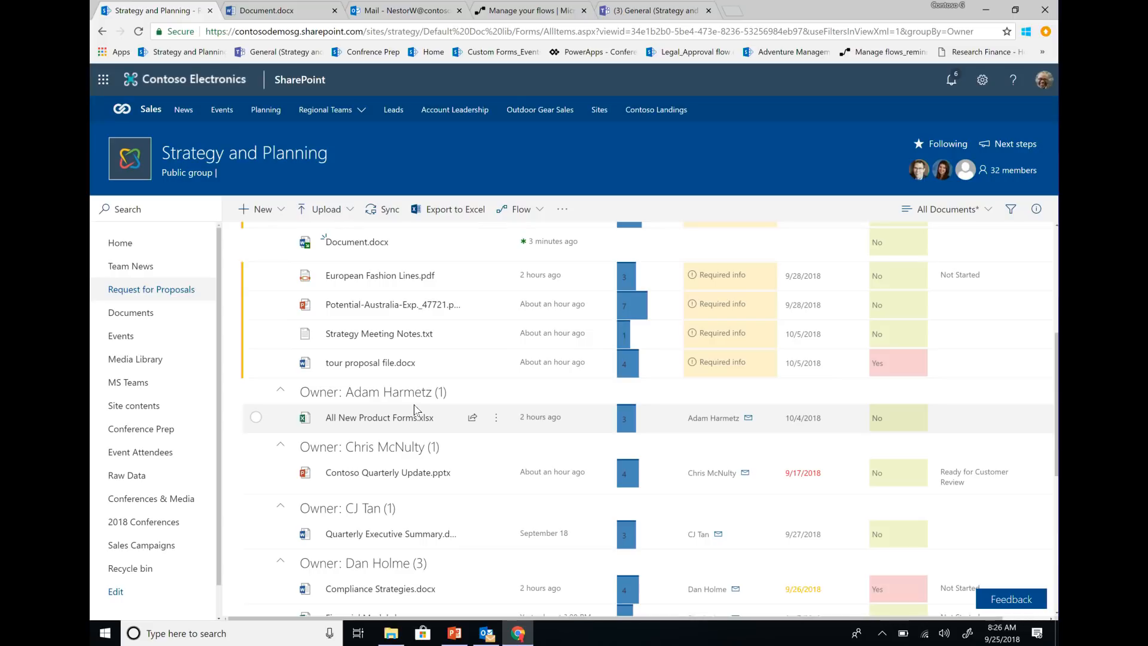
{"action": "scroll", "coordinate": [495, 433], "scroll_direction": "up", "scroll_amount": 2}
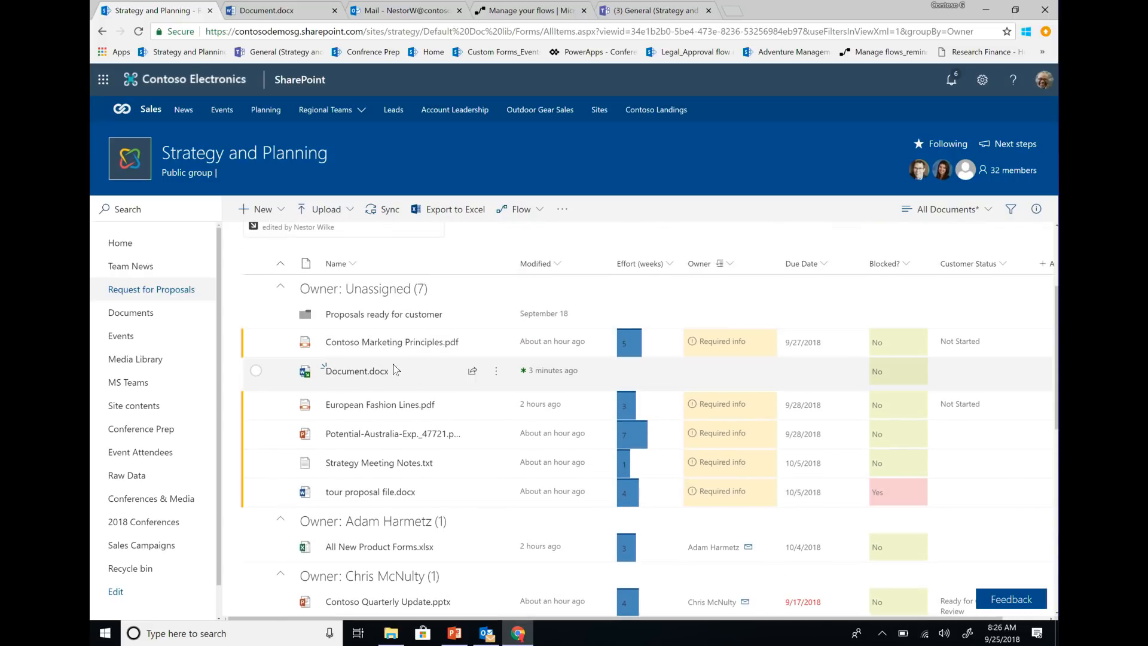
Select European Fashion Lines.pdf, the Potential-Australia-Exp._47721 presentation and Strategy Meeting Notes.txt, and open their properties for bulk editing
{"action": "mouse_move", "coordinate": [386, 375]}
{"action": "left_click", "coordinate": [257, 405]}
{"action": "left_click", "coordinate": [257, 435]}
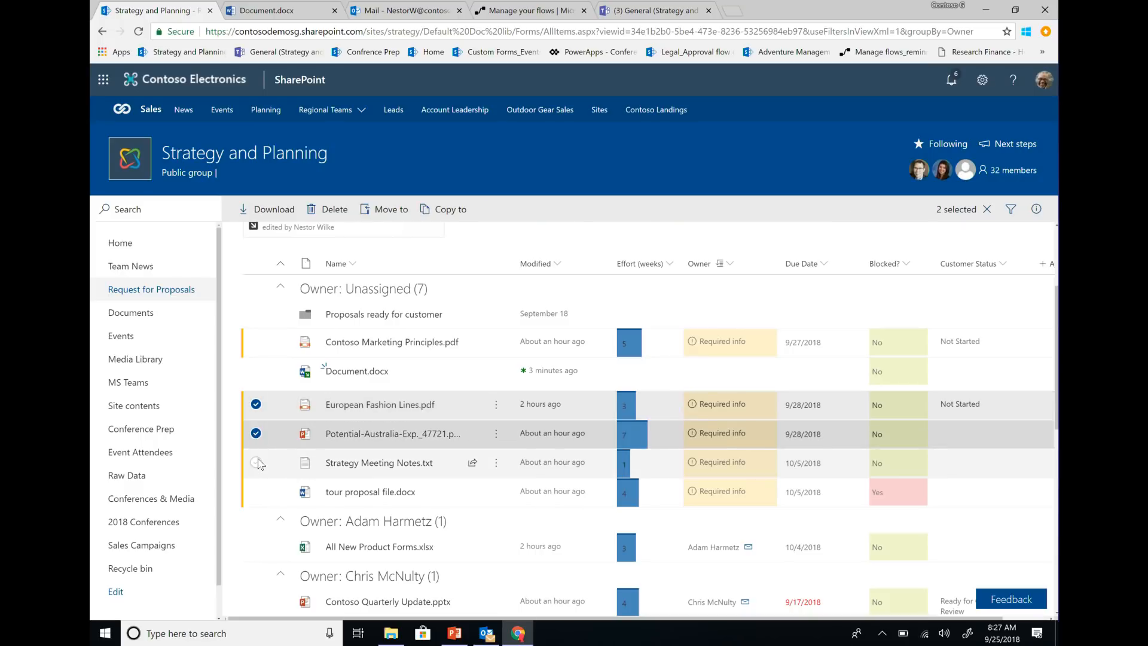
{"action": "left_click", "coordinate": [257, 462]}
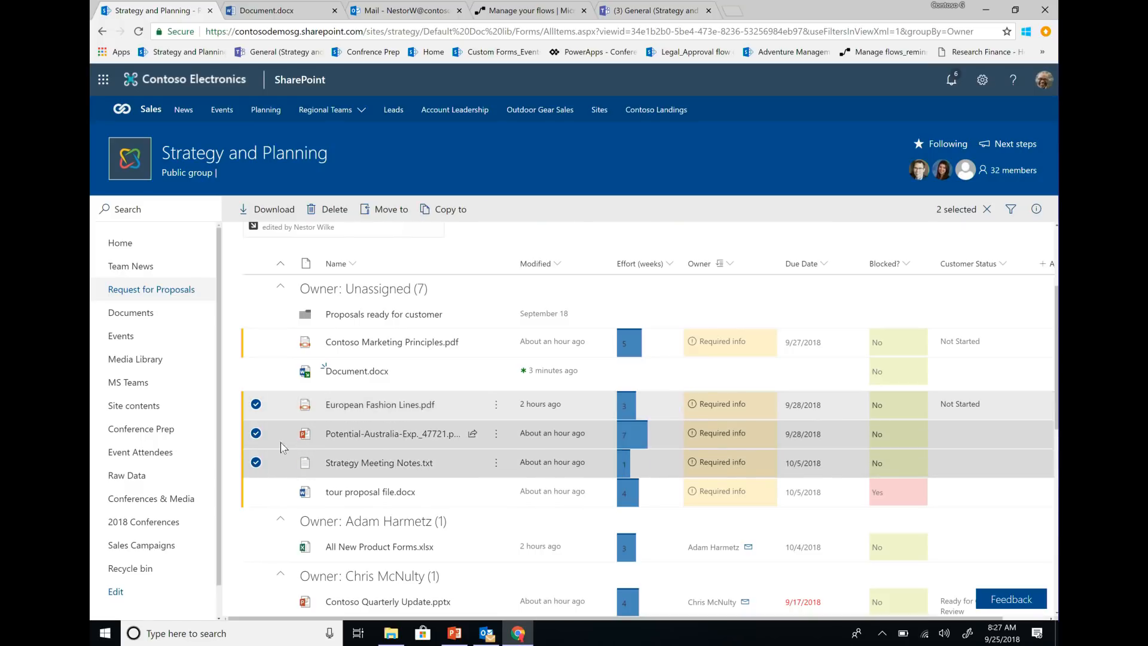
{"action": "left_click", "coordinate": [1037, 214]}
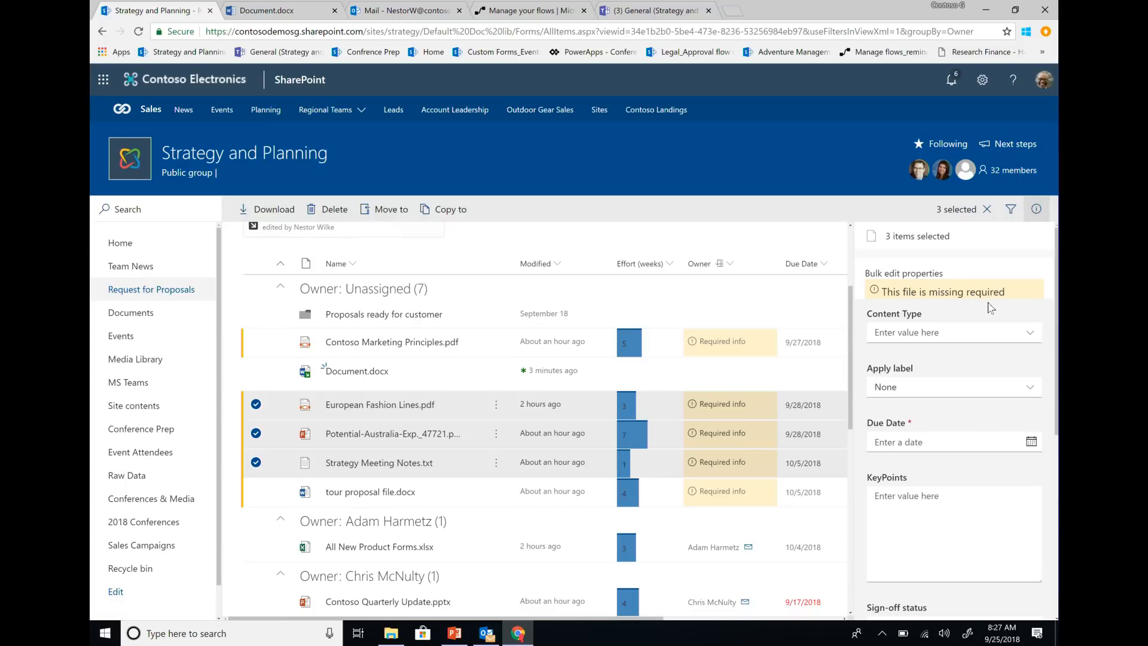
Enter a colleague's name as the Owner of the three selected files and save the bulk edit
{"action": "scroll", "coordinate": [969, 362], "scroll_direction": "down", "scroll_amount": 3}
{"action": "scroll", "coordinate": [968, 359], "scroll_direction": "down", "scroll_amount": 2}
{"action": "left_click", "coordinate": [906, 415]}
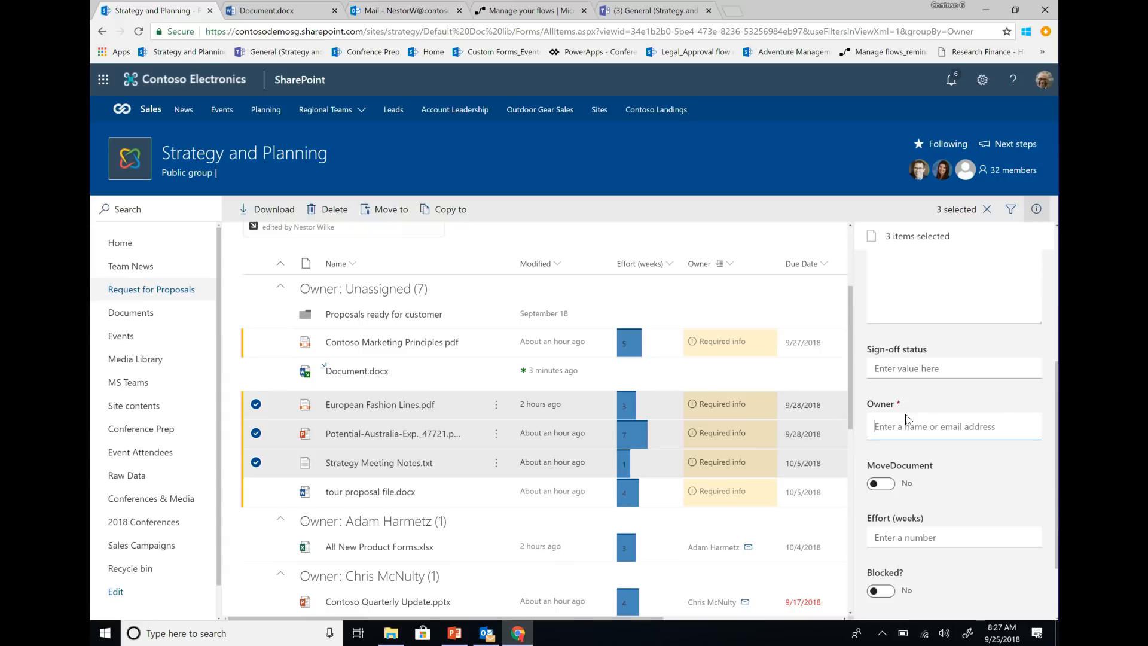
{"action": "type", "text": "Nestor Wilke"}
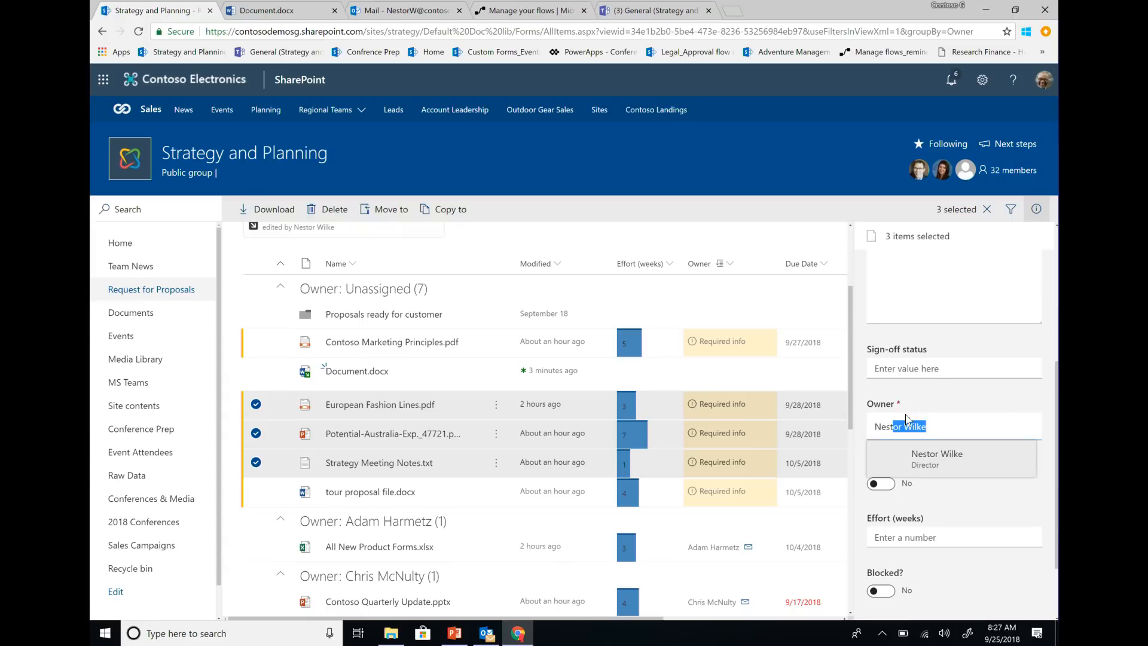
{"action": "left_click", "coordinate": [924, 460]}
{"action": "scroll", "coordinate": [963, 482], "scroll_direction": "down", "scroll_amount": 2}
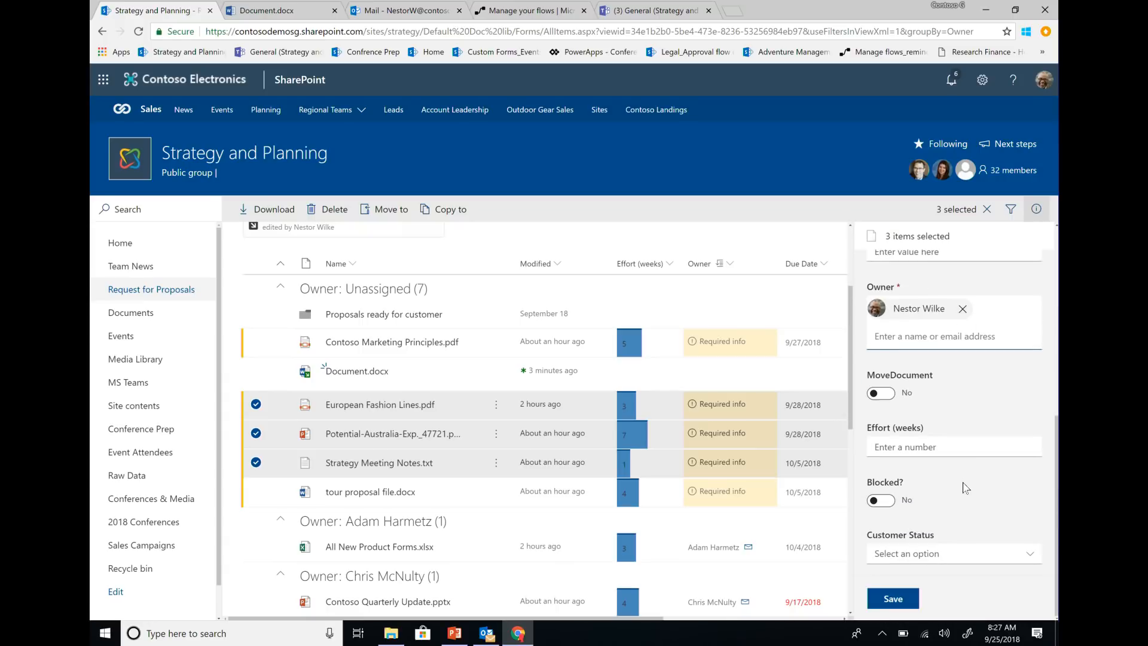
{"action": "left_click", "coordinate": [910, 599]}
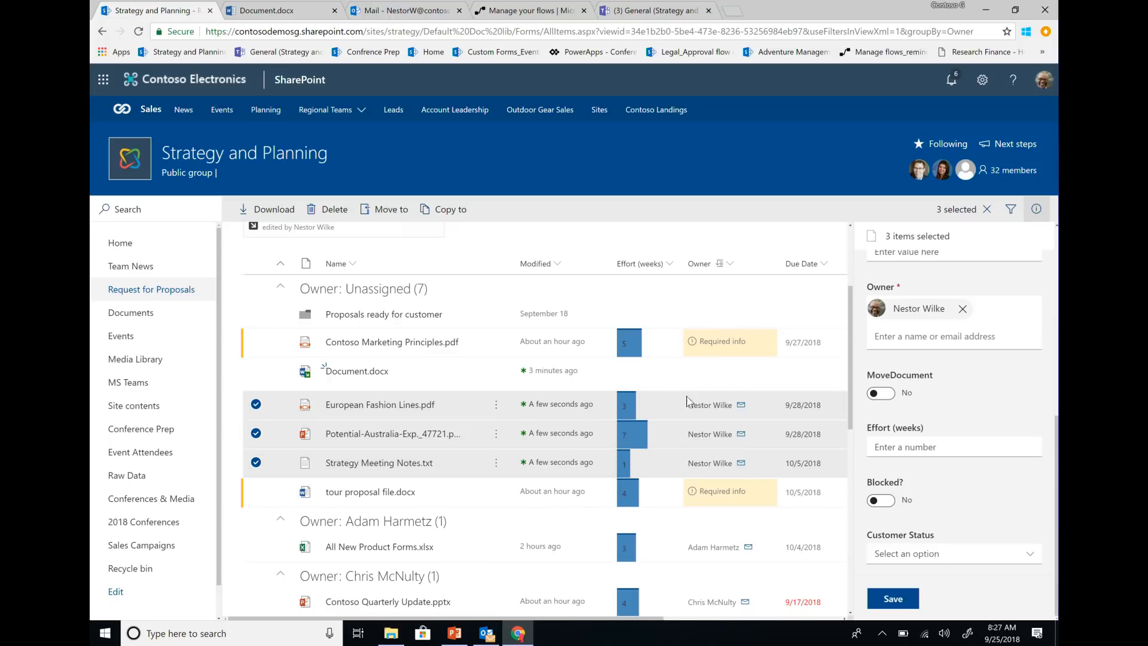
Review the three edited files in the list, then close the bulk edit details and clear the selection
{"action": "scroll", "coordinate": [367, 350], "scroll_direction": "down", "scroll_amount": 1}
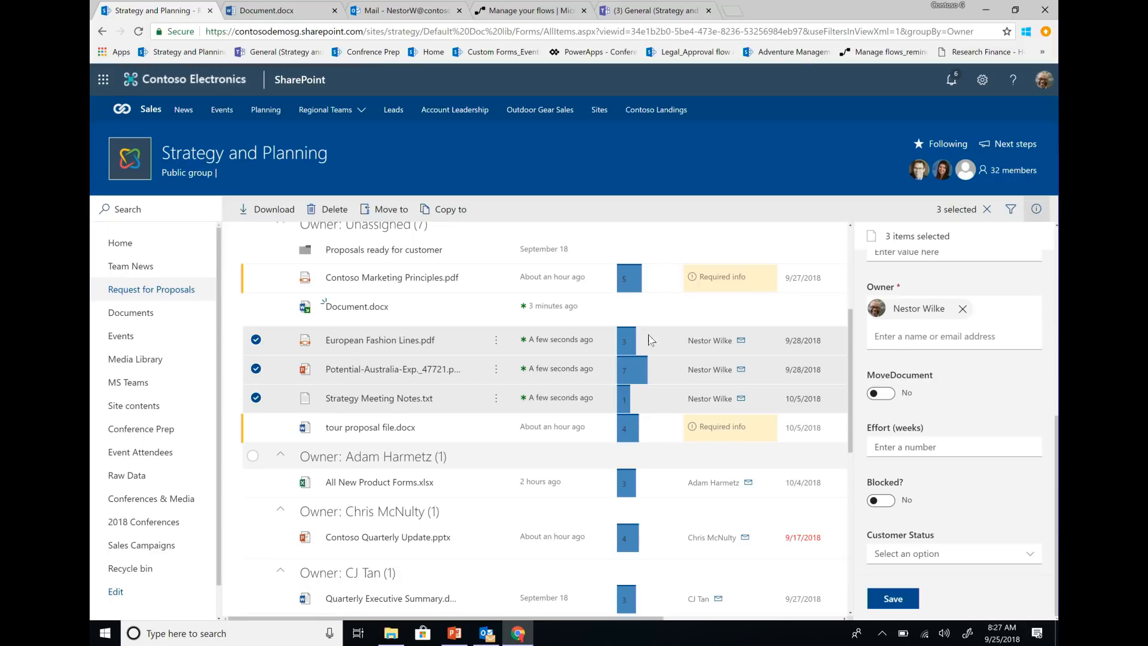
{"action": "left_click", "coordinate": [1037, 209]}
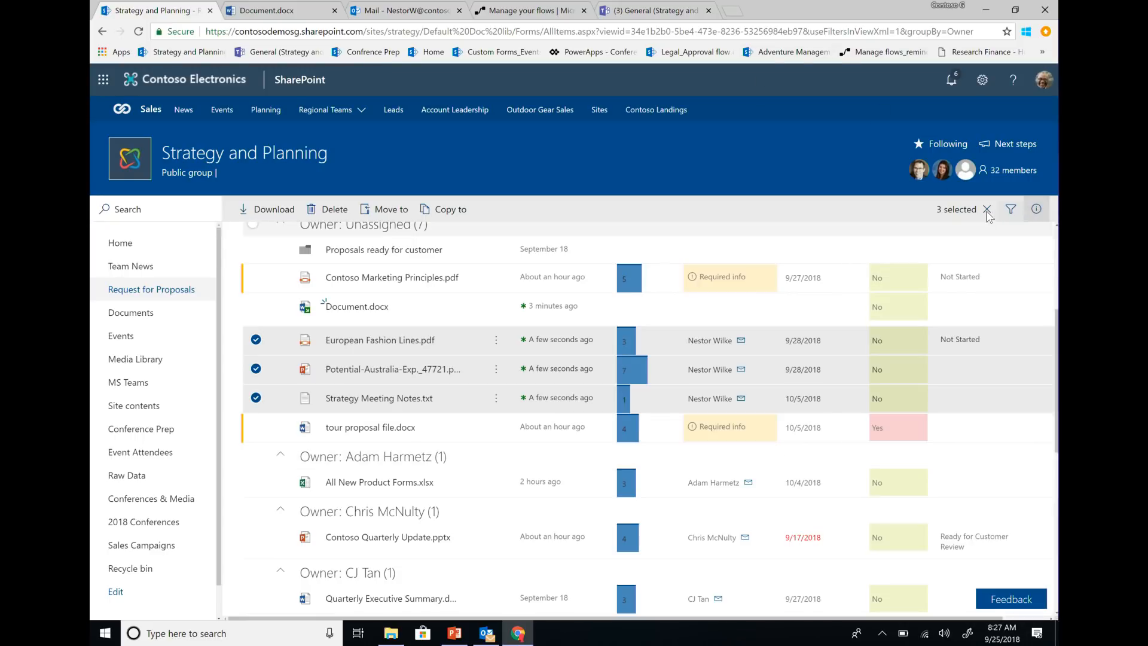
{"action": "left_click", "coordinate": [987, 209]}
Switch the library from the All Documents view to the Files that need attention view
{"action": "scroll", "coordinate": [890, 312], "scroll_direction": "up", "scroll_amount": 2}
{"action": "scroll", "coordinate": [889, 311], "scroll_direction": "up", "scroll_amount": 1}
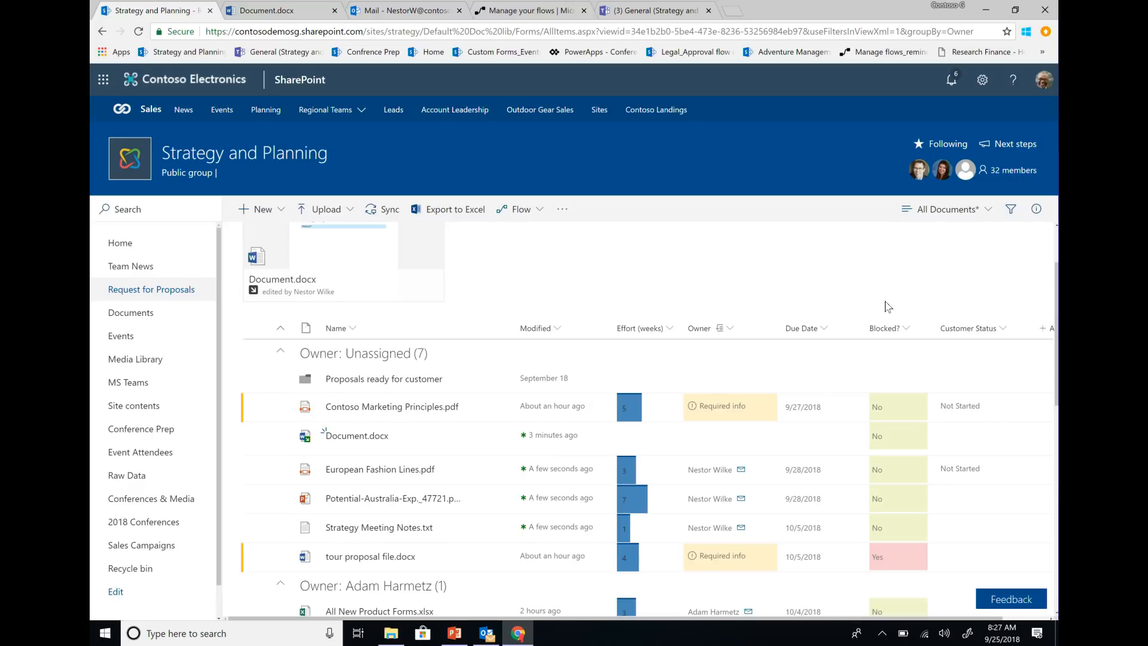
{"action": "left_click", "coordinate": [970, 210]}
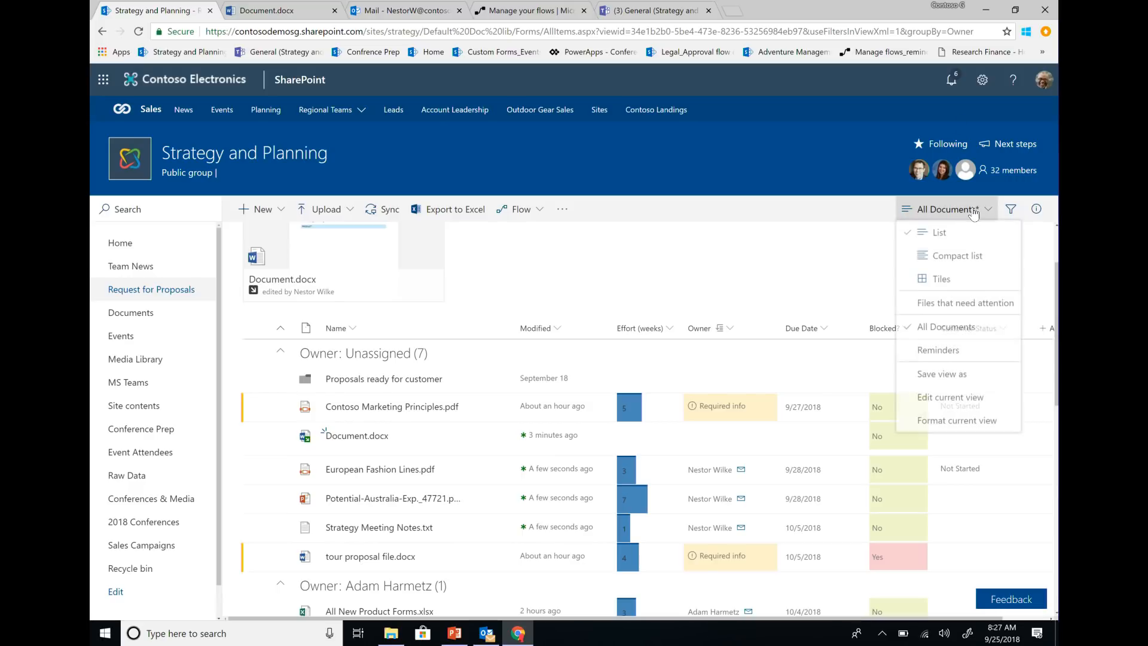
{"action": "left_click", "coordinate": [969, 309]}
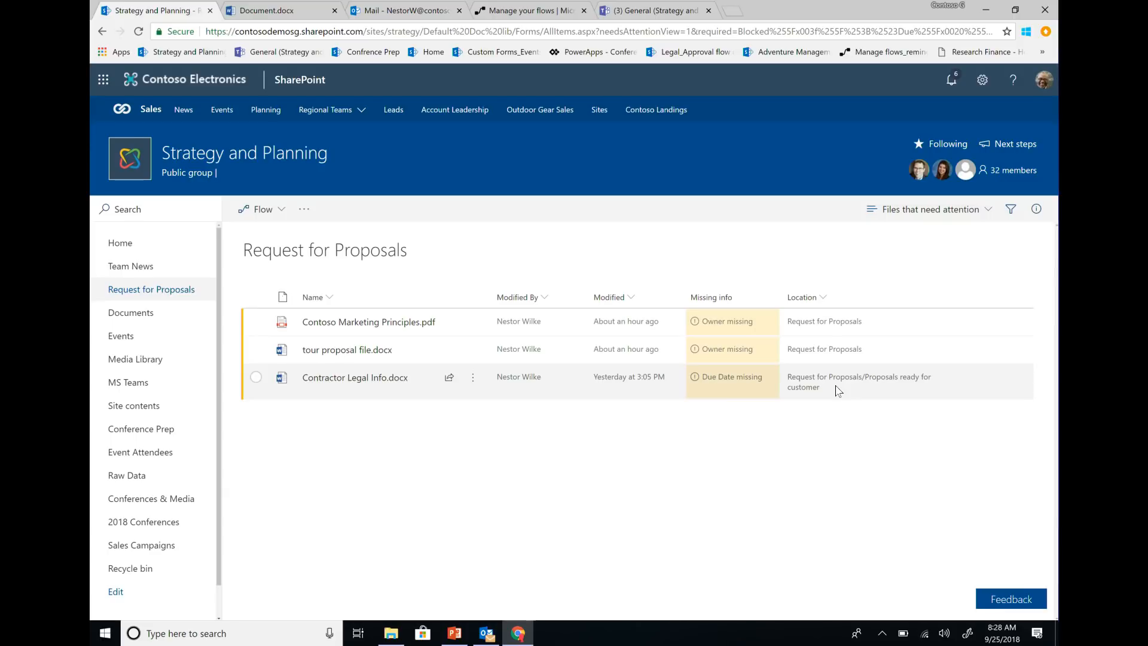
Set the Due Date of Contractor Legal Info.docx to September 28, 2018 in its file properties
{"action": "left_click", "coordinate": [746, 389]}
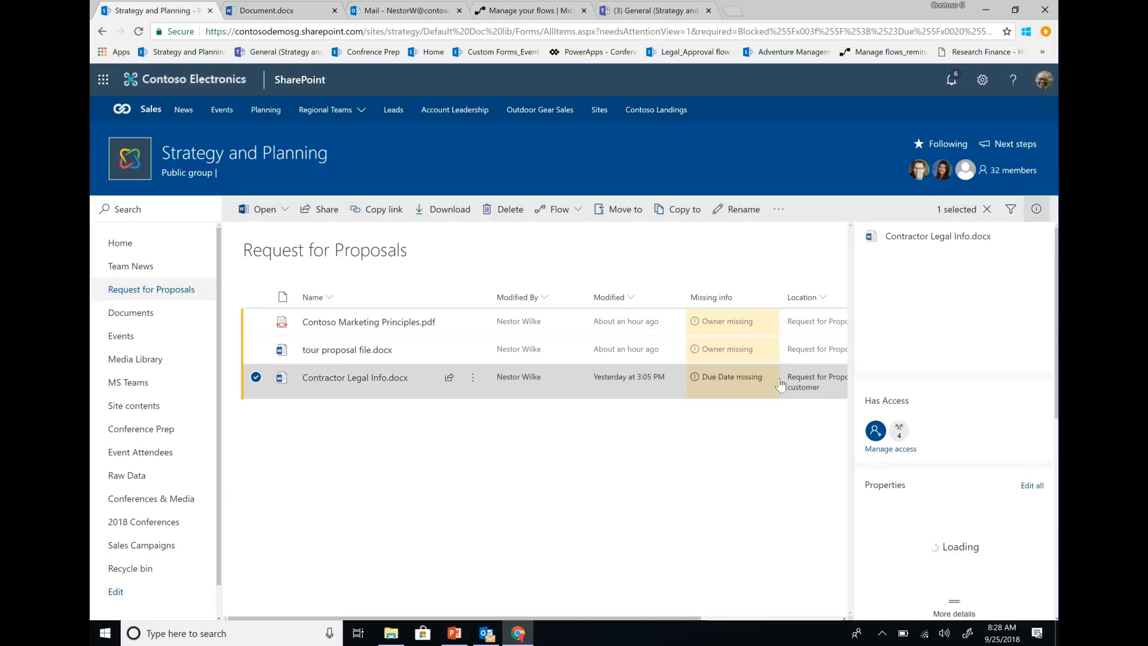
{"action": "scroll", "coordinate": [945, 367], "scroll_direction": "down", "scroll_amount": 3}
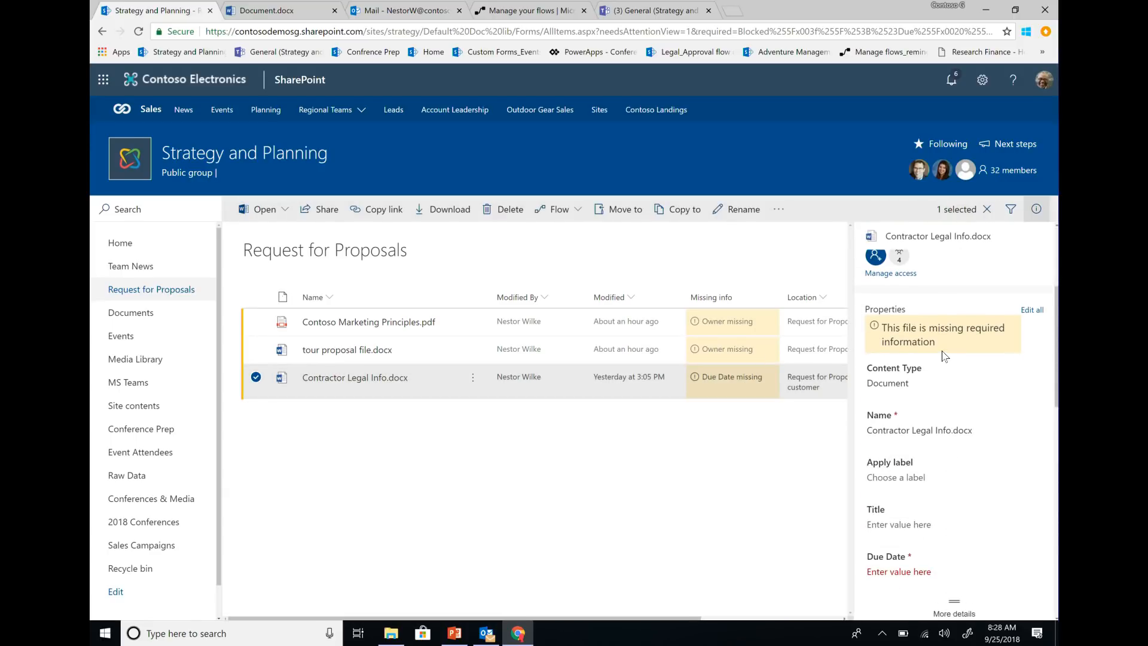
{"action": "scroll", "coordinate": [945, 357], "scroll_direction": "down", "scroll_amount": 3}
{"action": "left_click", "coordinate": [920, 445]}
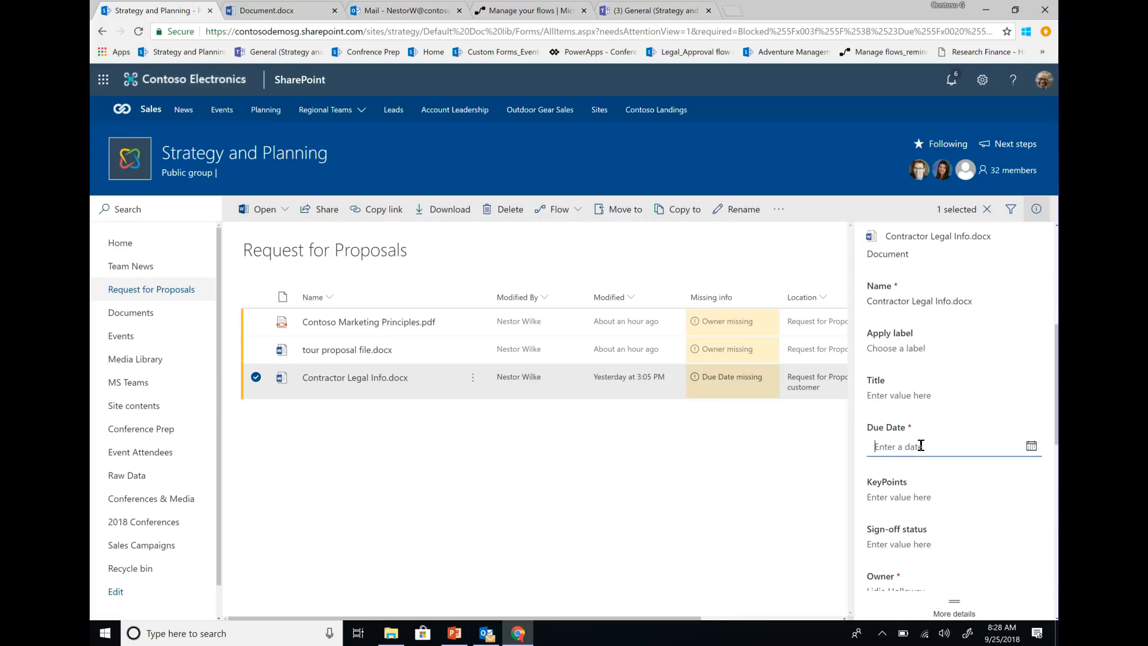
{"action": "left_click", "coordinate": [1031, 448]}
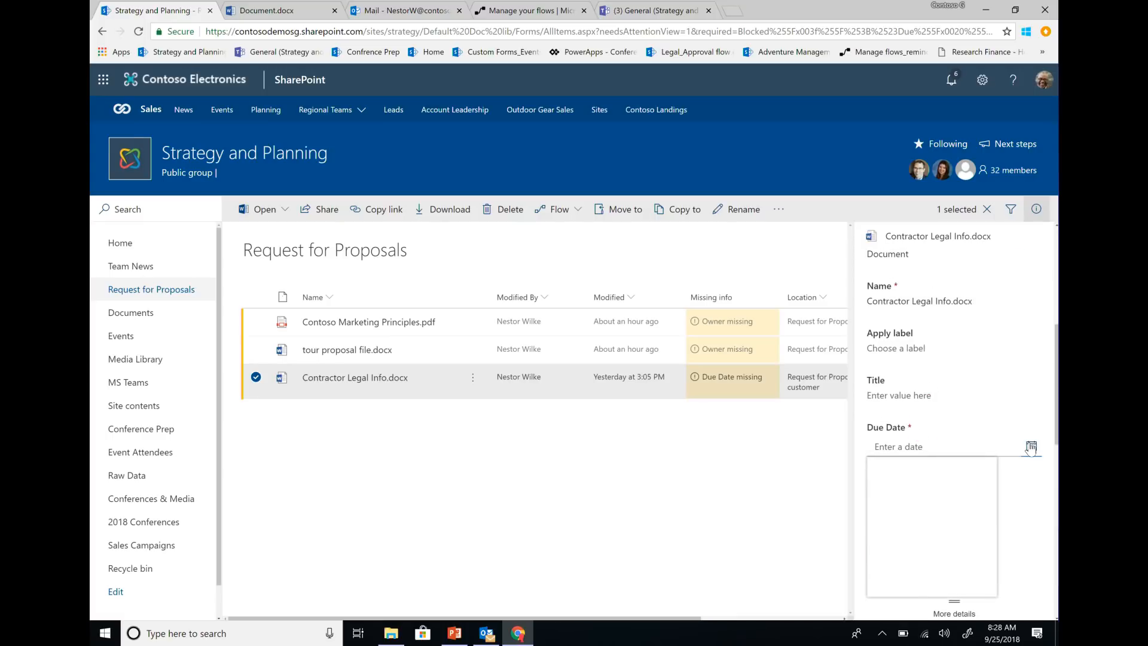
{"action": "scroll", "coordinate": [1024, 463], "scroll_direction": "down", "scroll_amount": 1}
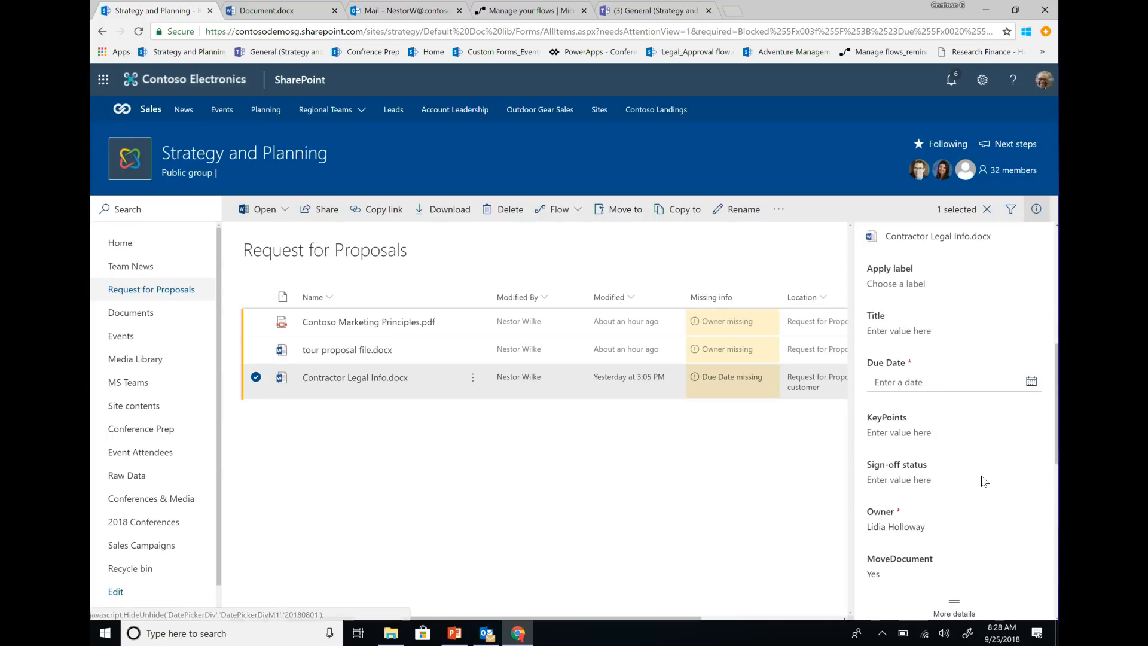
{"action": "left_click", "coordinate": [1031, 384]}
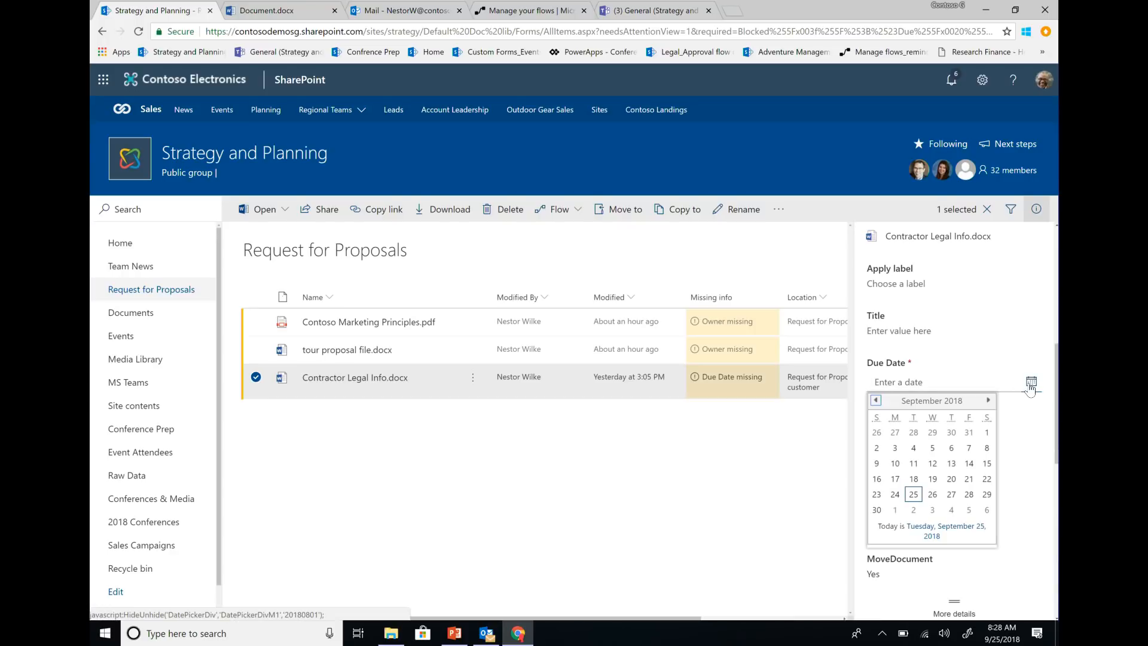
{"action": "left_click", "coordinate": [969, 494]}
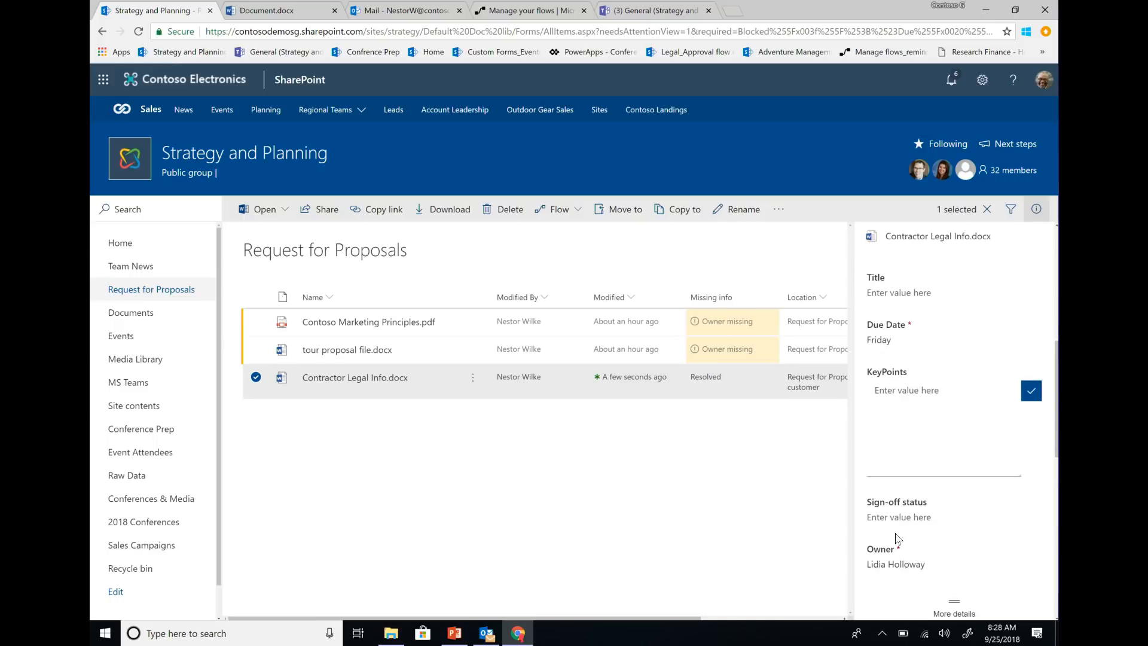
Return the library to the All Documents view with no file selected and the details pane closed
{"action": "left_click", "coordinate": [985, 209]}
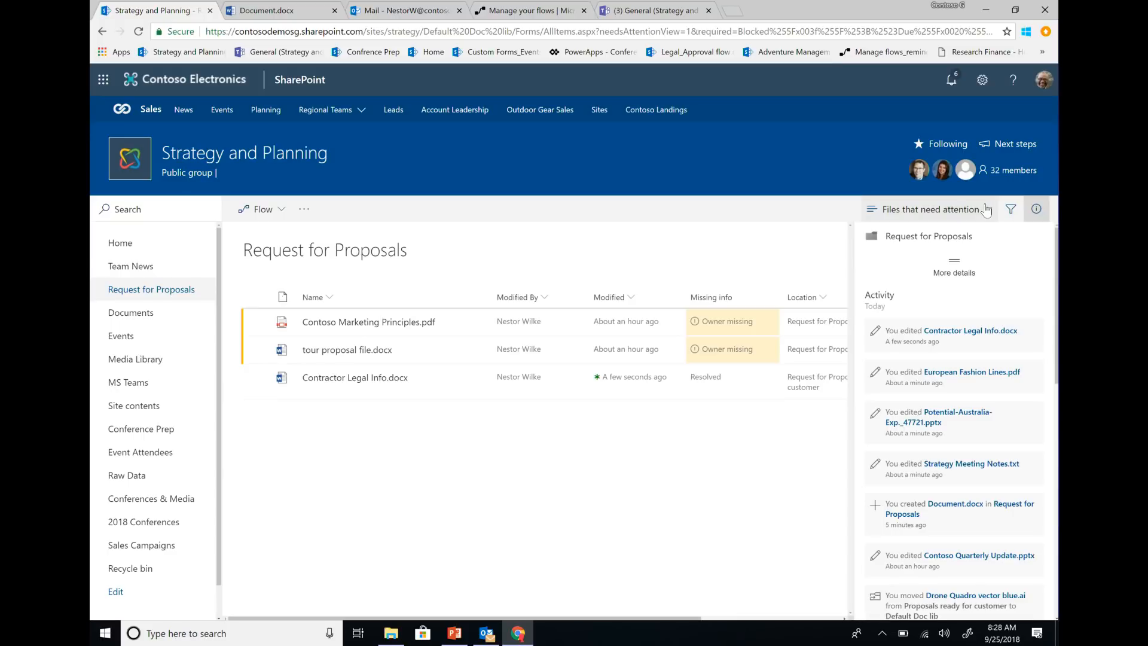
{"action": "left_click", "coordinate": [990, 209]}
{"action": "left_click", "coordinate": [945, 335]}
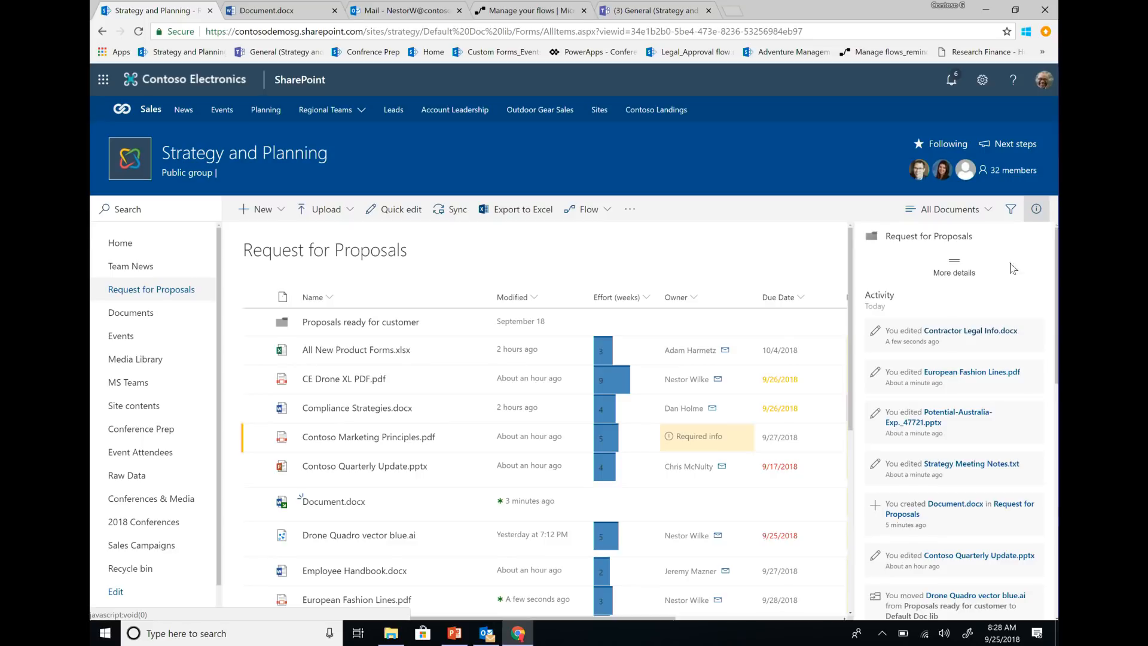
{"action": "left_click", "coordinate": [1038, 211]}
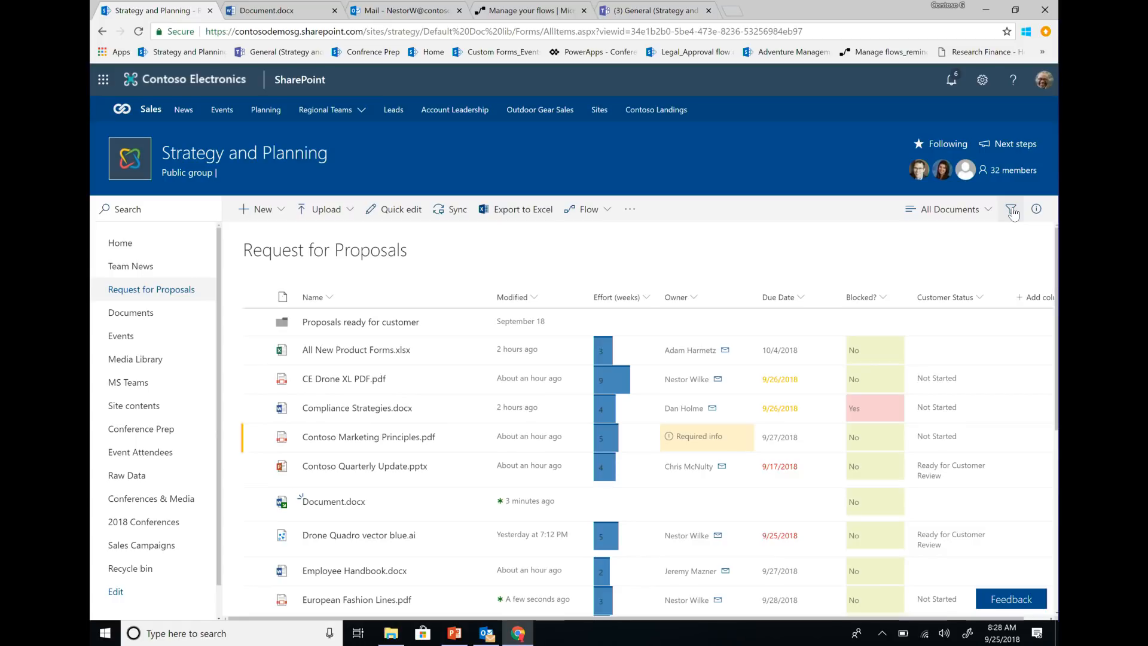
Filter the library to Word files of the second listed owner, and clear the filters after viewing the matches
{"action": "left_click", "coordinate": [1013, 212]}
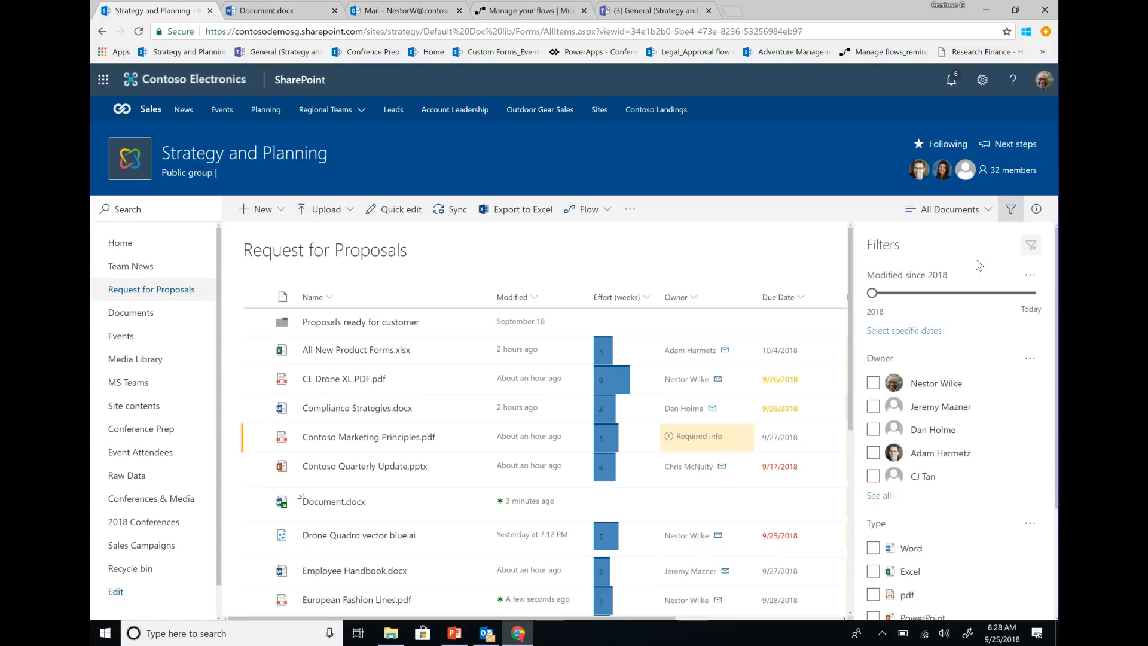
{"action": "left_click", "coordinate": [877, 409]}
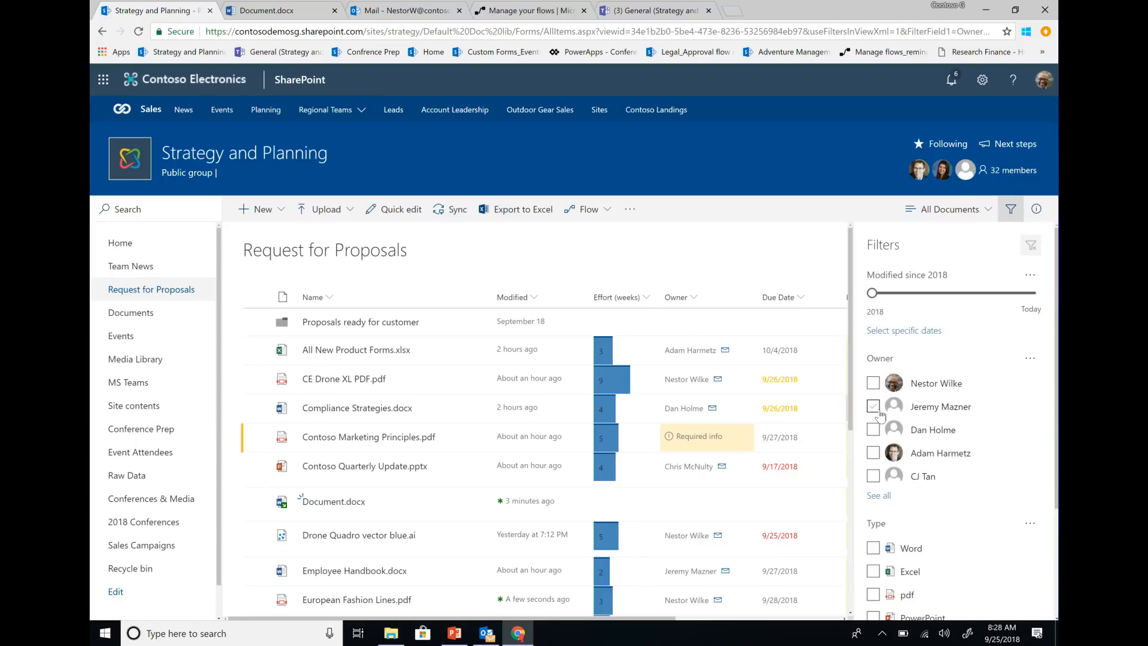
{"action": "scroll", "coordinate": [912, 495], "scroll_direction": "down", "scroll_amount": 1}
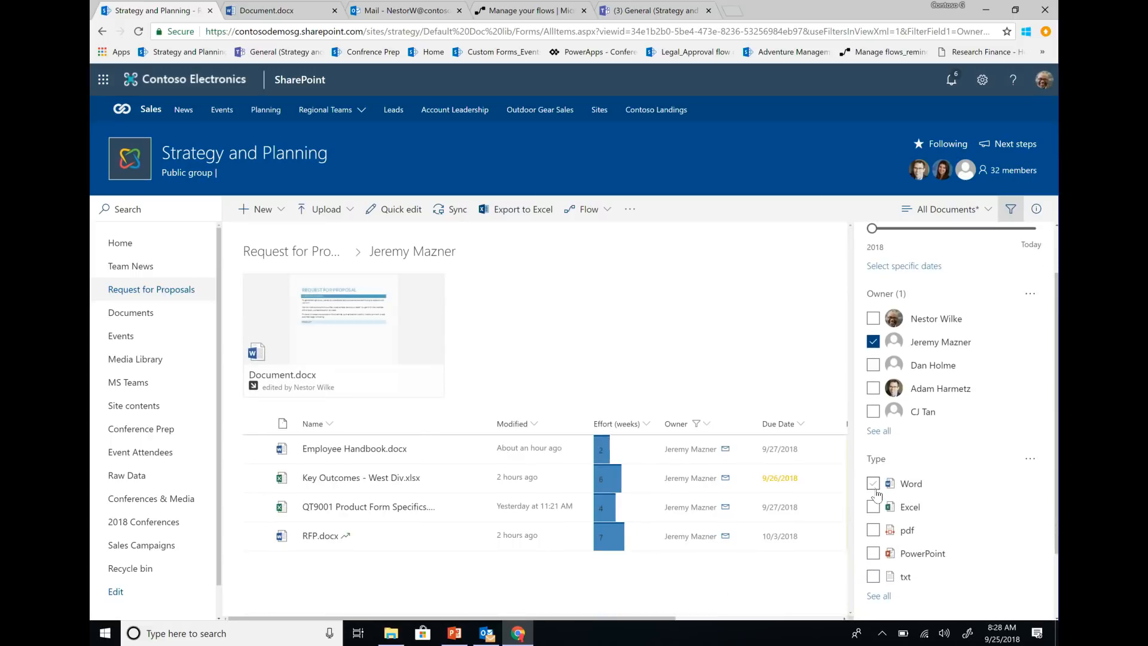
{"action": "left_click", "coordinate": [877, 487]}
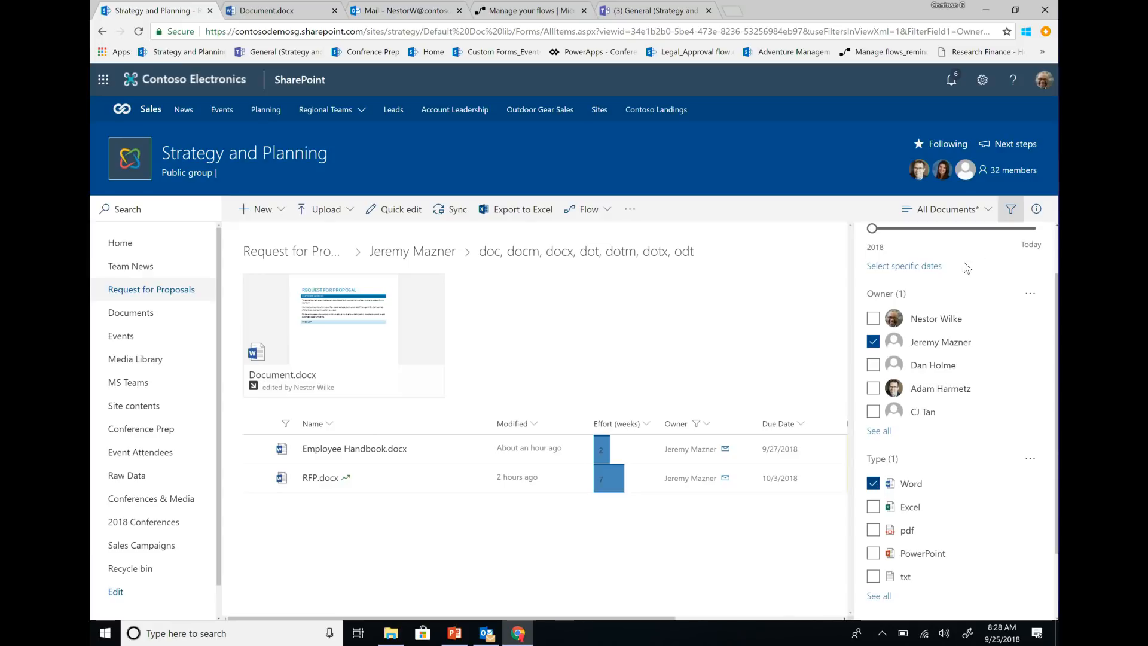
{"action": "scroll", "coordinate": [1025, 308], "scroll_direction": "up", "scroll_amount": 1}
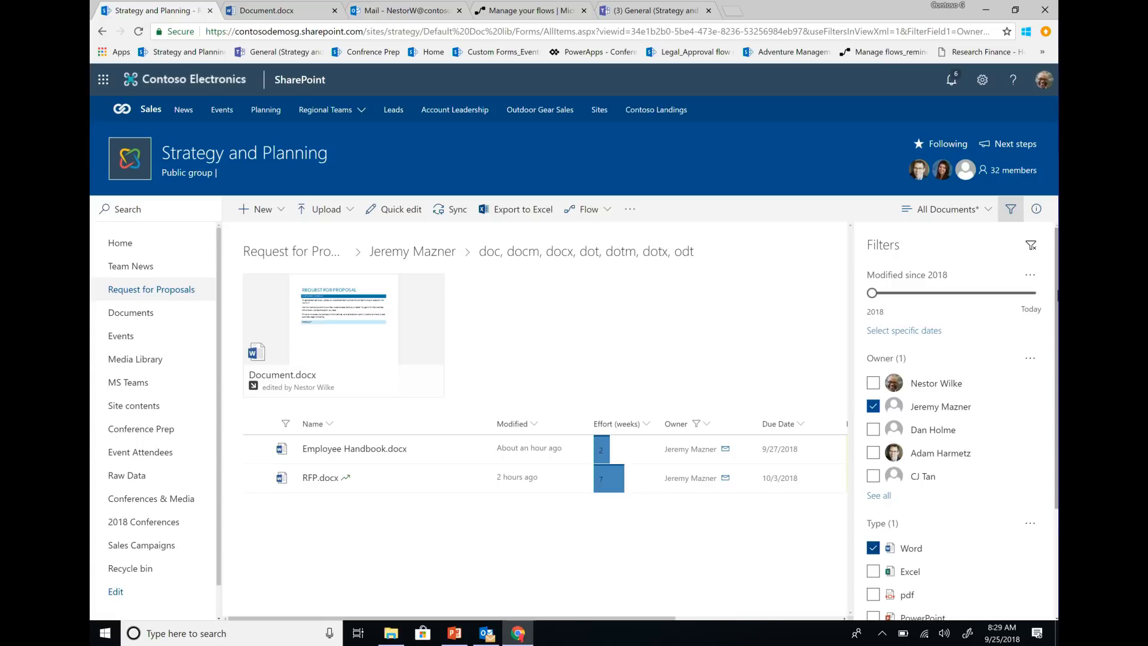
{"action": "left_click", "coordinate": [1031, 246]}
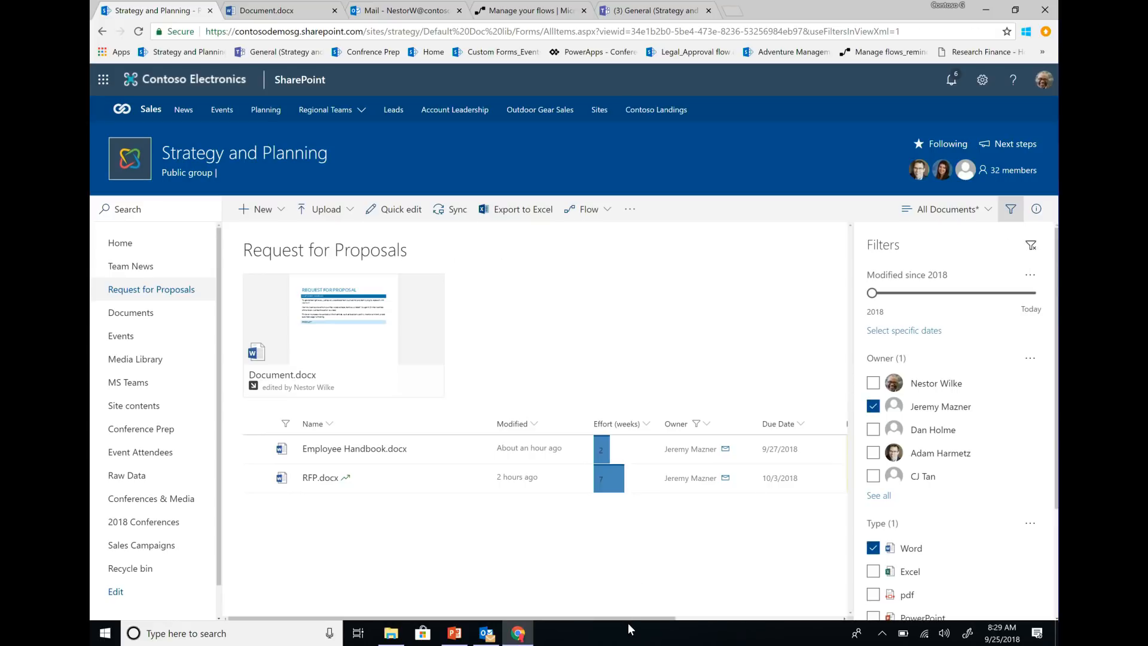
Try to pin the Blocked? column to the filters pane
{"action": "left_click_drag", "start_coordinate": [637, 617], "coordinate": [683, 619]}
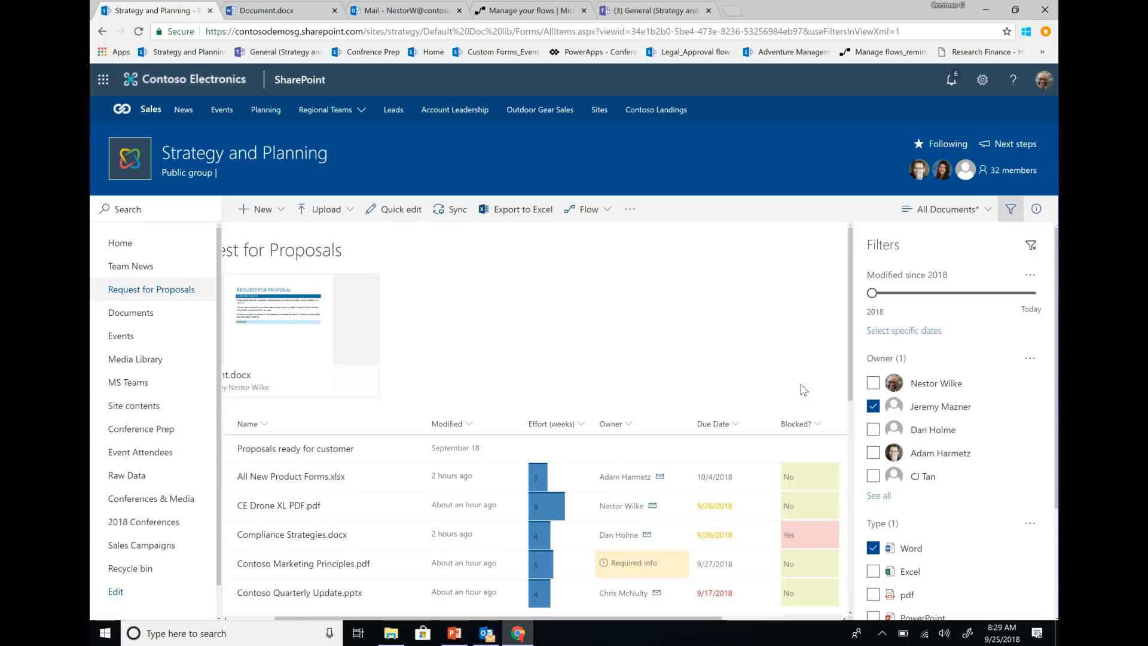
{"action": "left_click", "coordinate": [822, 429]}
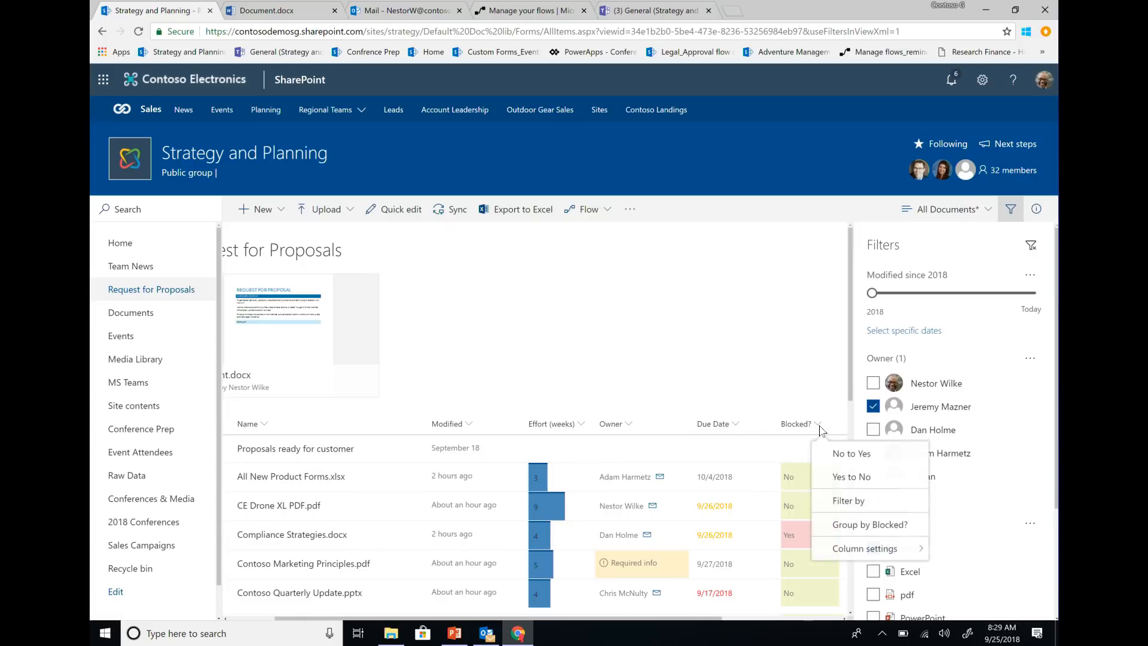
{"action": "mouse_move", "coordinate": [855, 553]}
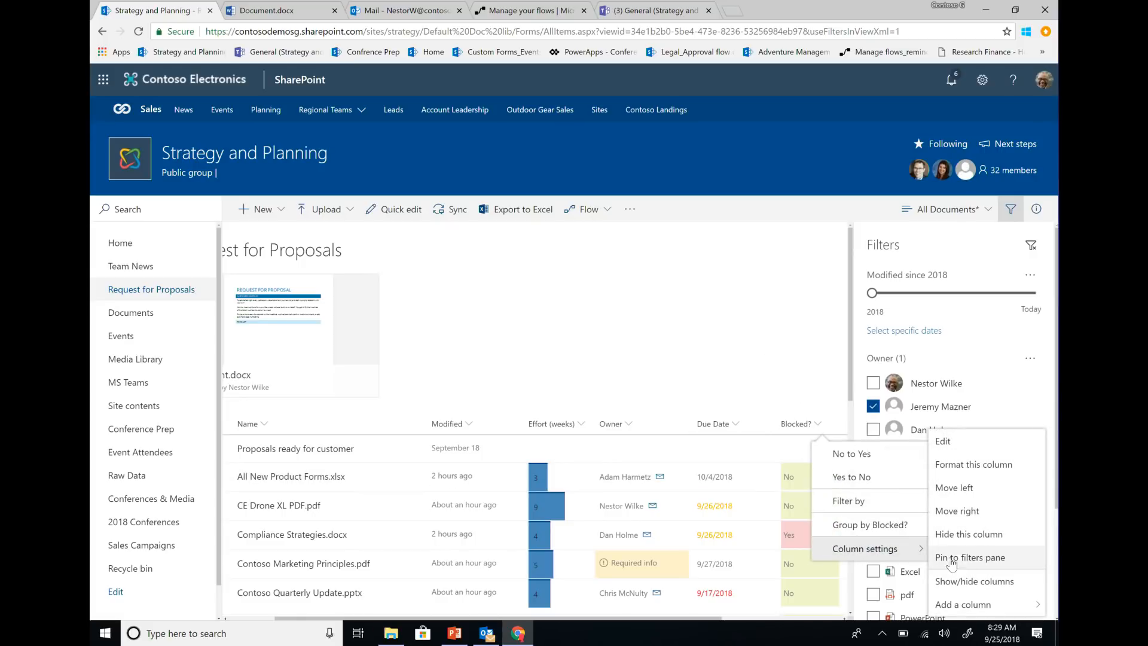
{"action": "left_click", "coordinate": [970, 558]}
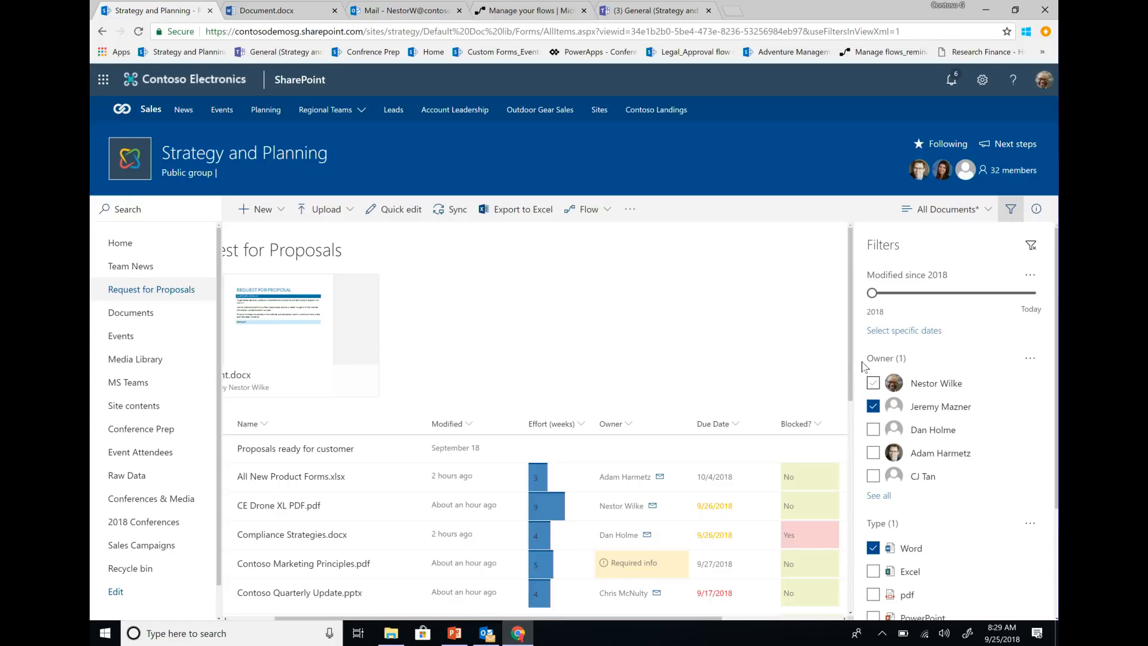
{"action": "left_click", "coordinate": [807, 426]}
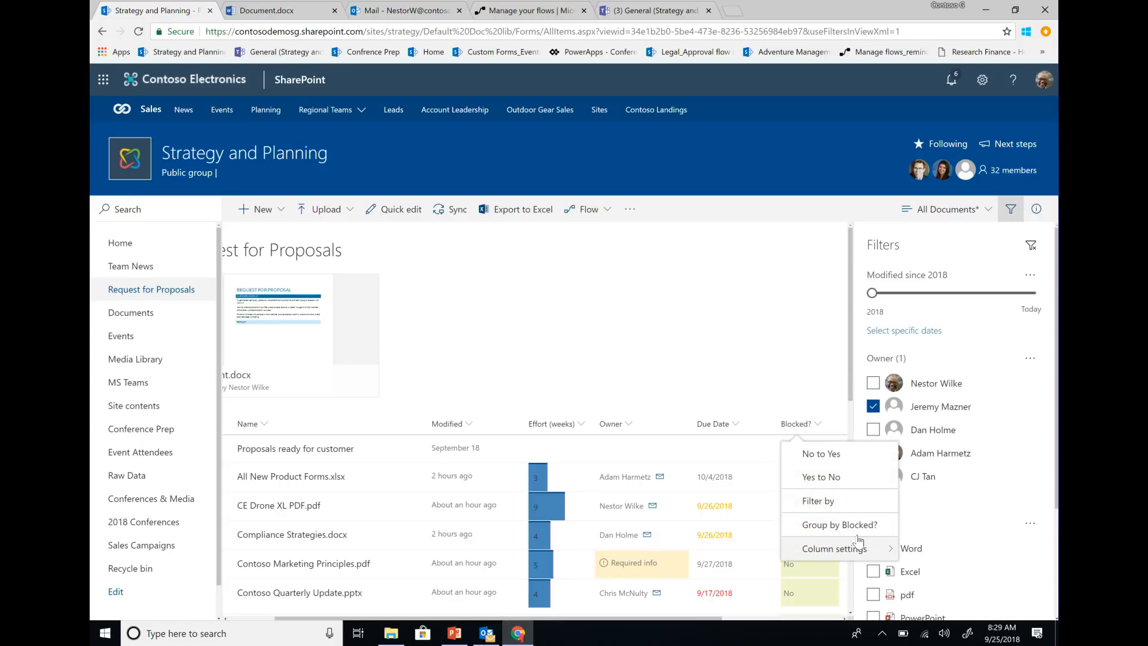
{"action": "mouse_move", "coordinate": [867, 546]}
{"action": "left_click", "coordinate": [986, 559]}
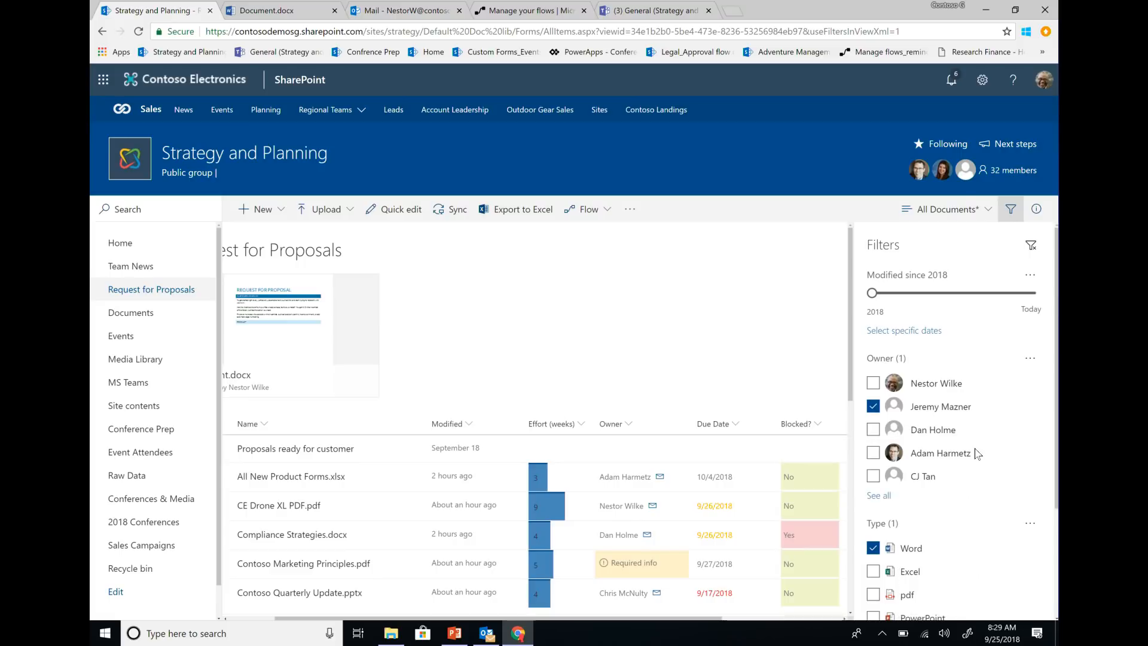
Try to pin the Due Date column to the filters pane, and clear the remaining Owner and Type filters
{"action": "left_click", "coordinate": [734, 423]}
{"action": "mouse_move", "coordinate": [782, 551]}
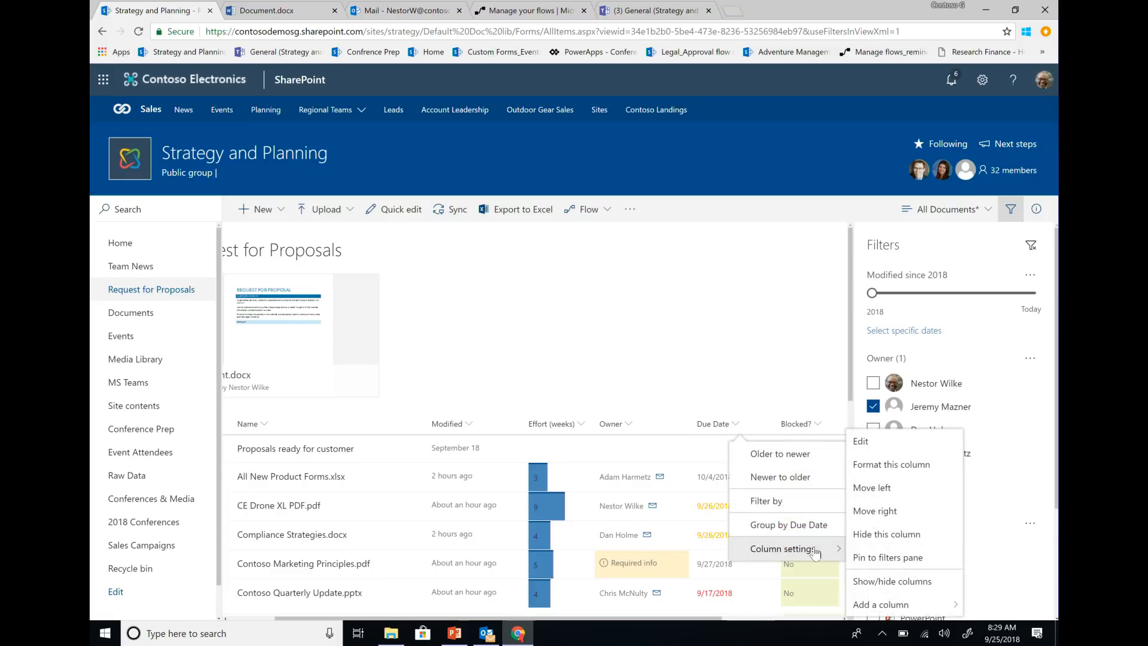
{"action": "left_click", "coordinate": [878, 553]}
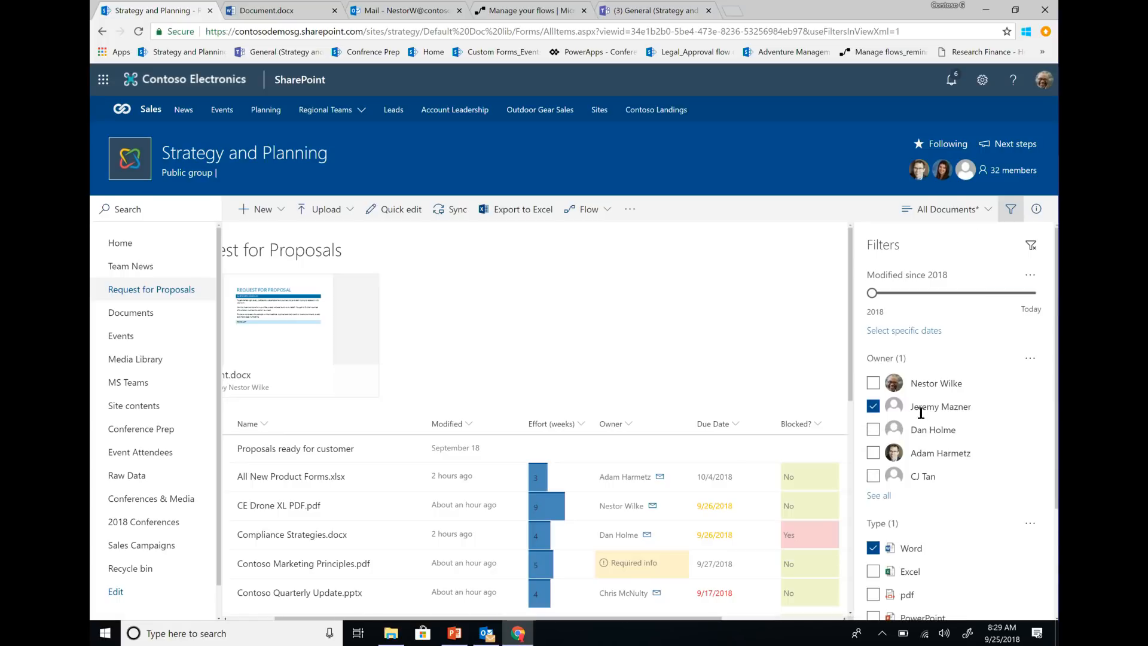
{"action": "left_click", "coordinate": [1036, 251]}
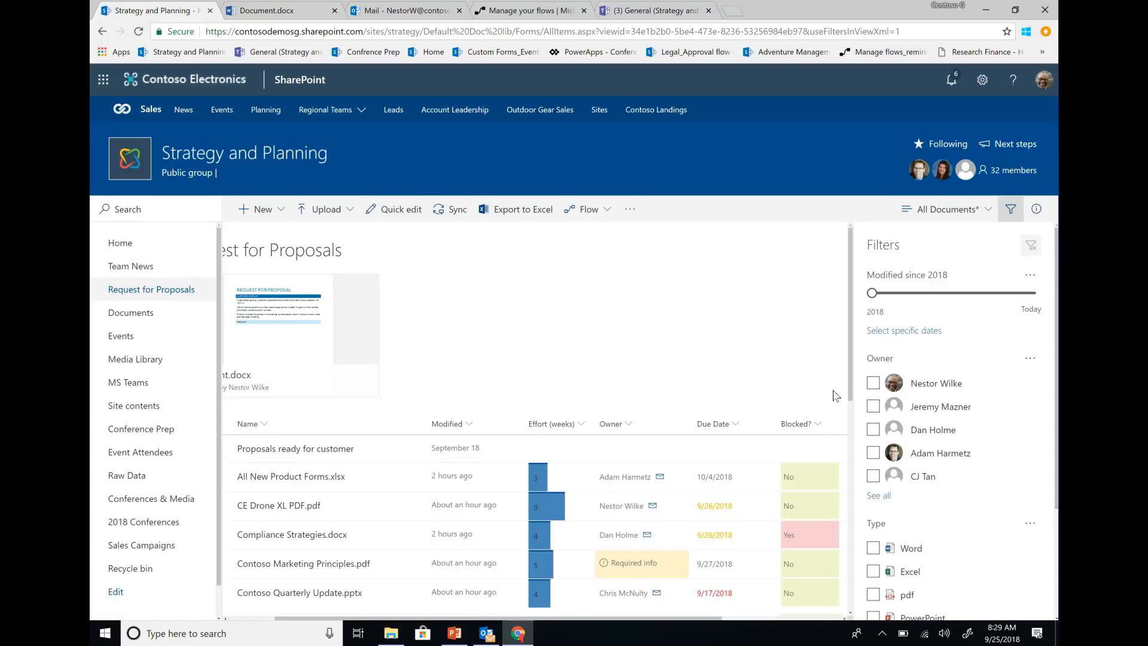
Retry pinning the Blocked? column to the filters pane, and close the pane
{"action": "left_click", "coordinate": [818, 426]}
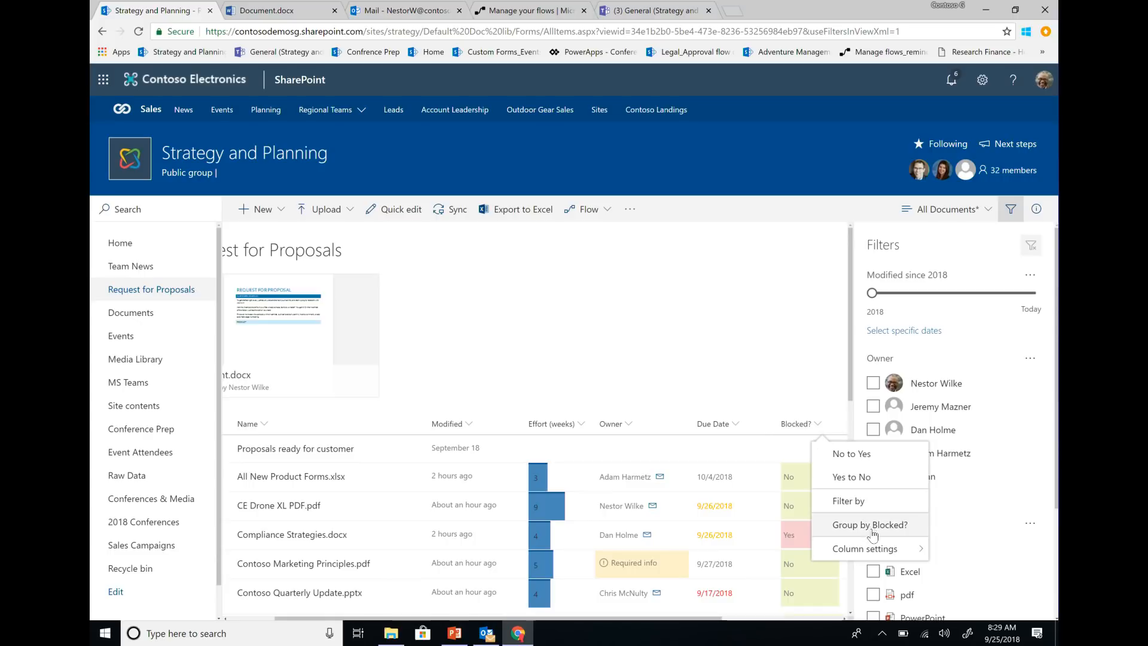
{"action": "mouse_move", "coordinate": [884, 549]}
{"action": "left_click", "coordinate": [964, 559]}
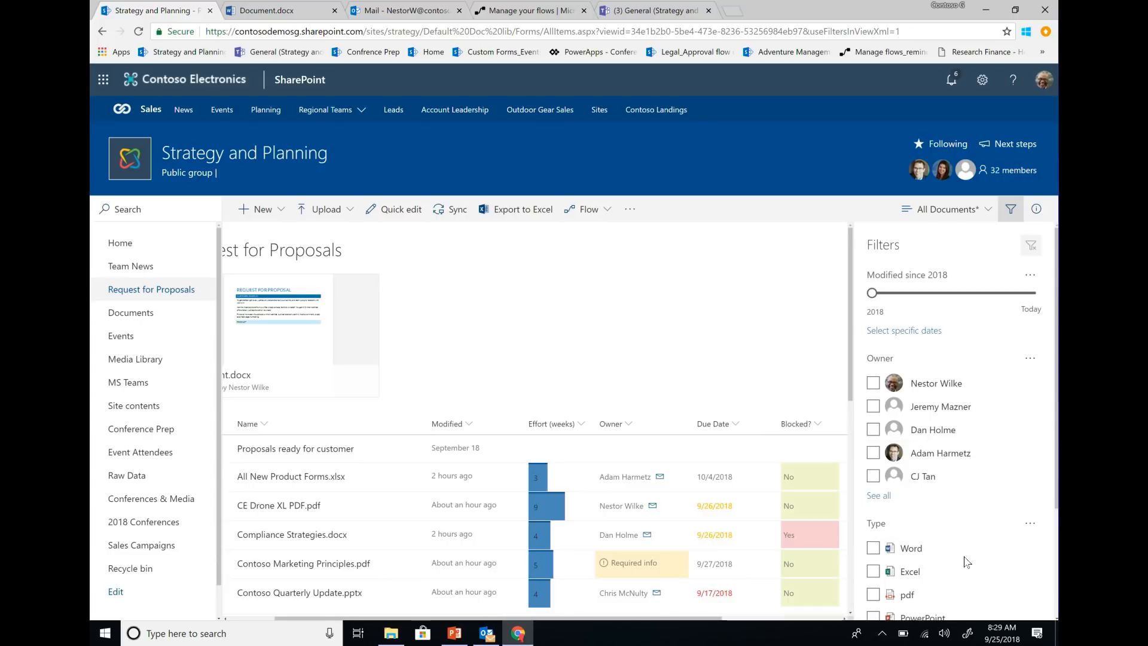
{"action": "left_click", "coordinate": [1011, 210]}
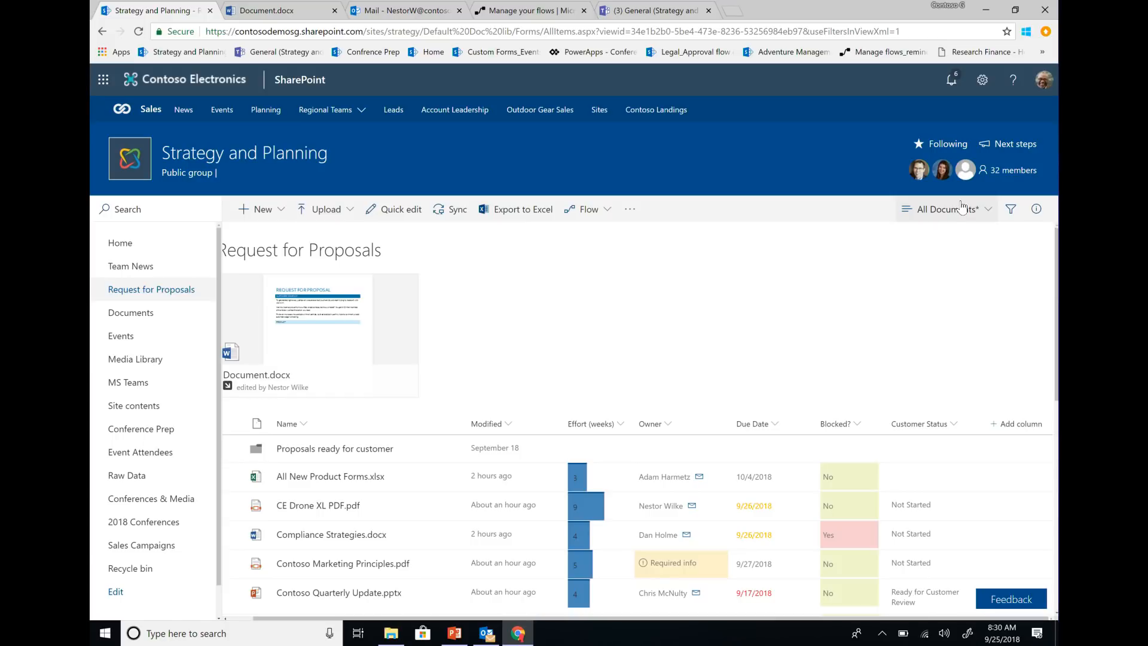
Create a Location column named Customer Location with an additional Street Address column
{"action": "left_click", "coordinate": [1021, 425]}
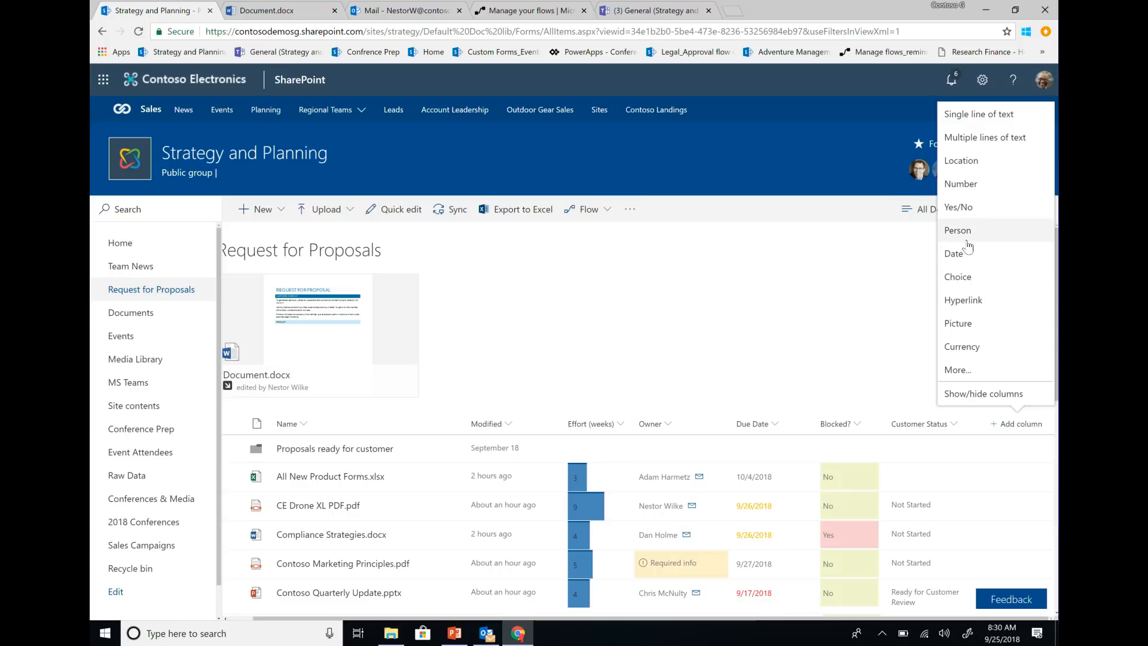
{"action": "left_click", "coordinate": [979, 167]}
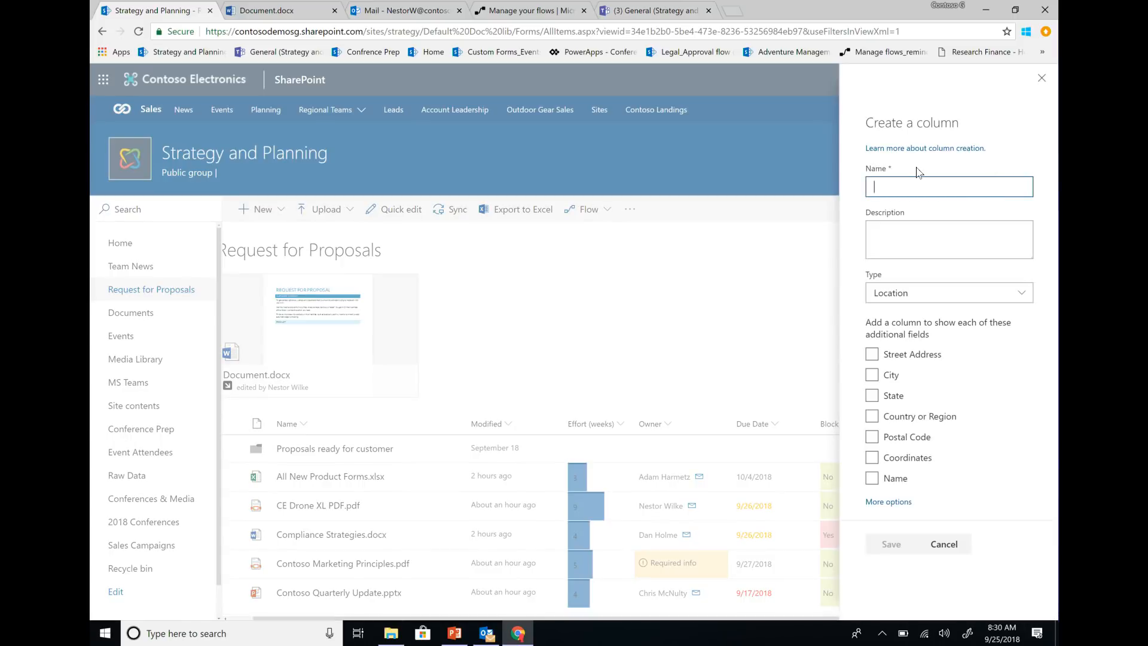
{"action": "type", "text": "Customer Location"}
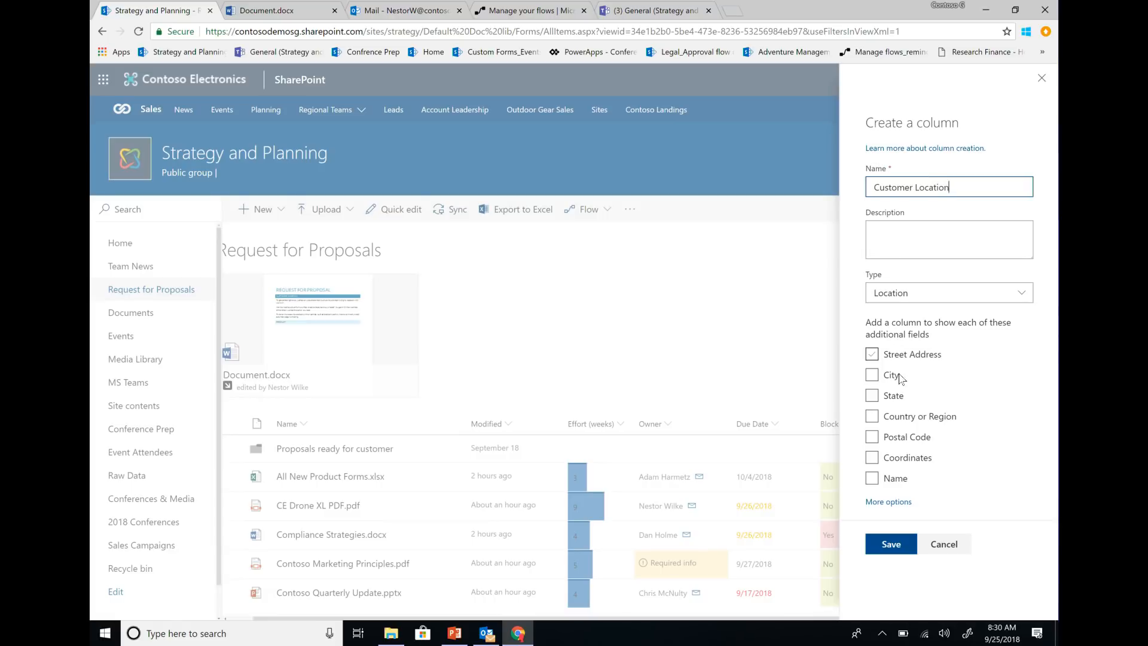
{"action": "left_click", "coordinate": [896, 355]}
{"action": "left_click", "coordinate": [877, 357]}
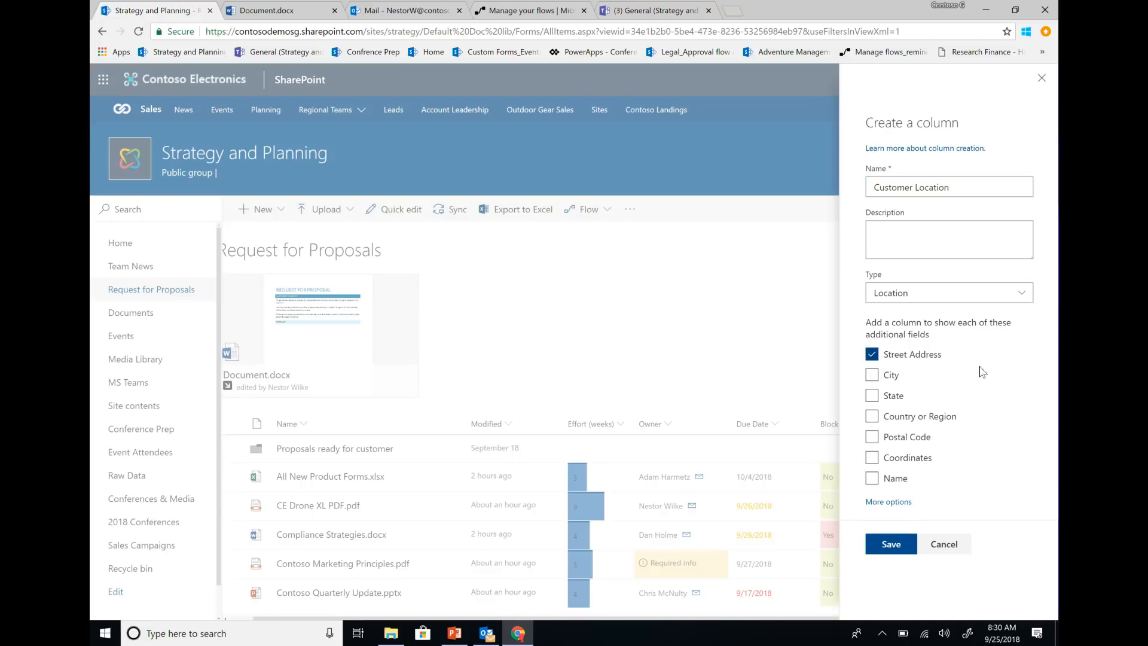
{"action": "left_click", "coordinate": [893, 546]}
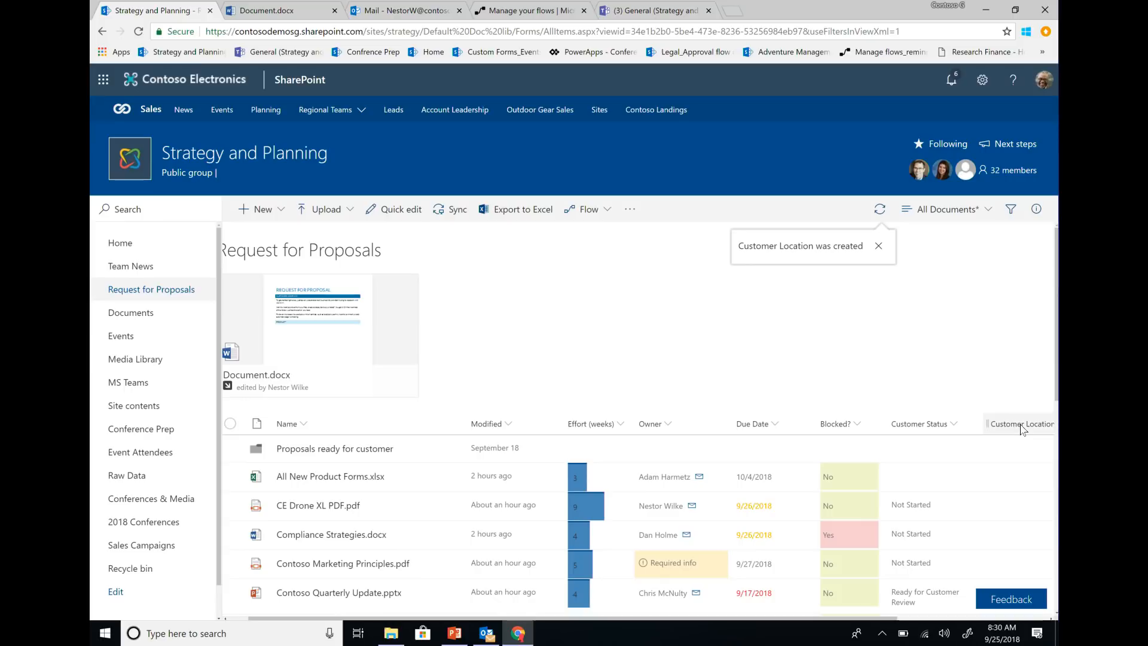
Move the Customer Location column between the Modified and Effort (weeks) columns
{"action": "left_click_drag", "start_coordinate": [834, 619], "coordinate": [798, 617]}
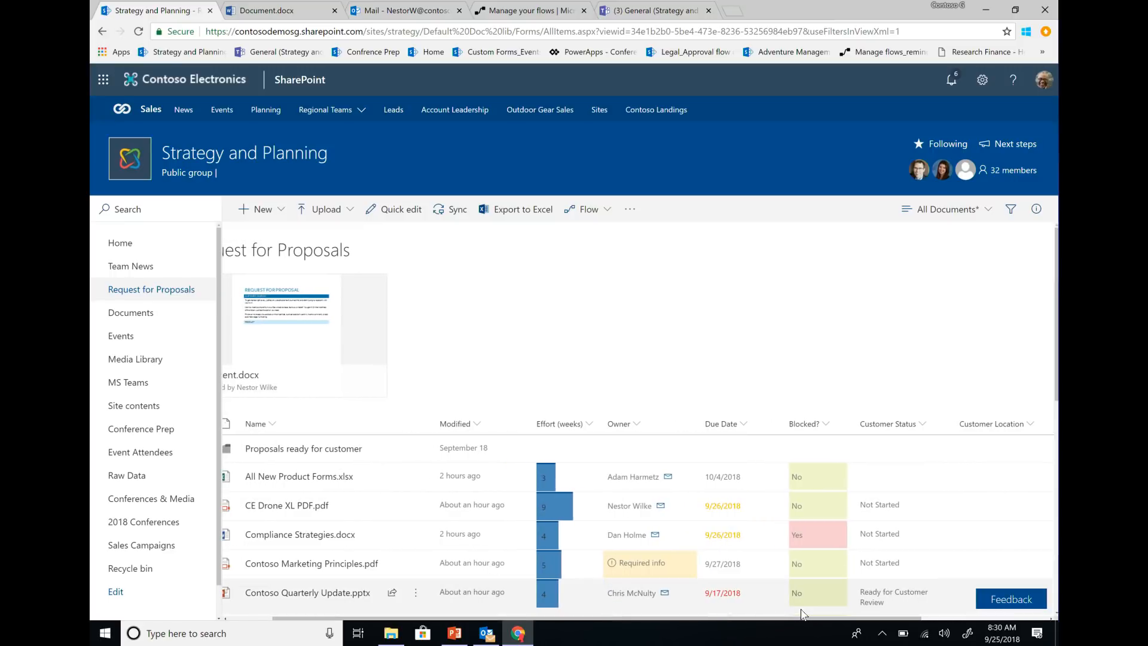
{"action": "left_click_drag", "start_coordinate": [1005, 426], "coordinate": [535, 419]}
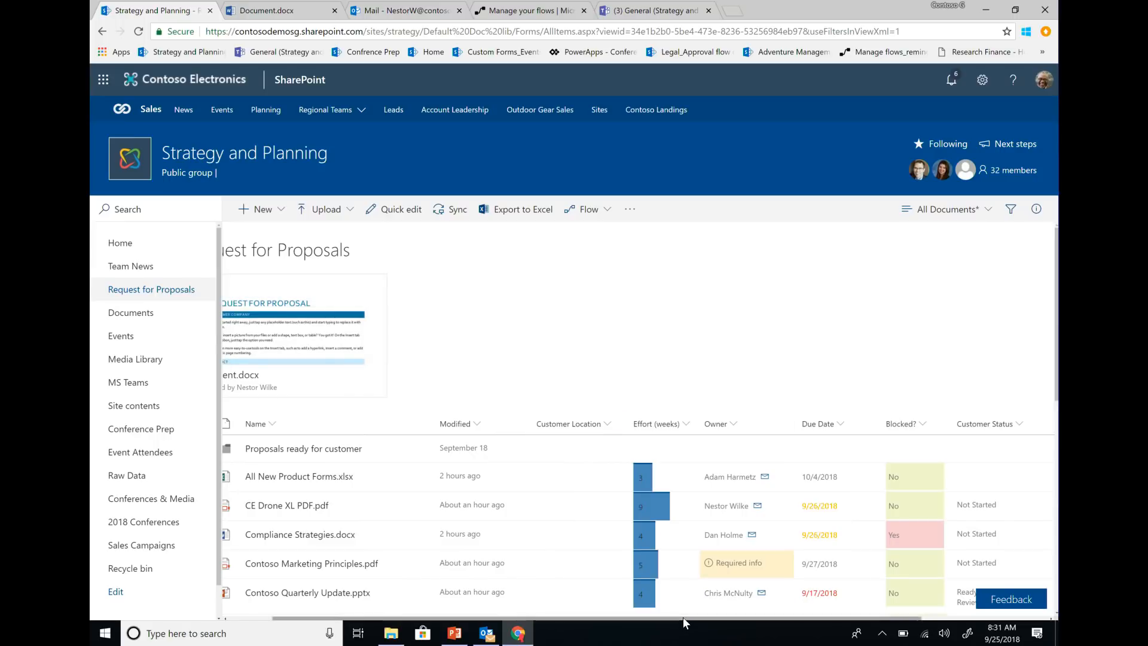
Move the Customer Location: Street column between the Customer Location and Effort (weeks) columns
{"action": "left_click_drag", "start_coordinate": [683, 618], "coordinate": [842, 619]}
{"action": "left_click_drag", "start_coordinate": [931, 433], "coordinate": [466, 421]}
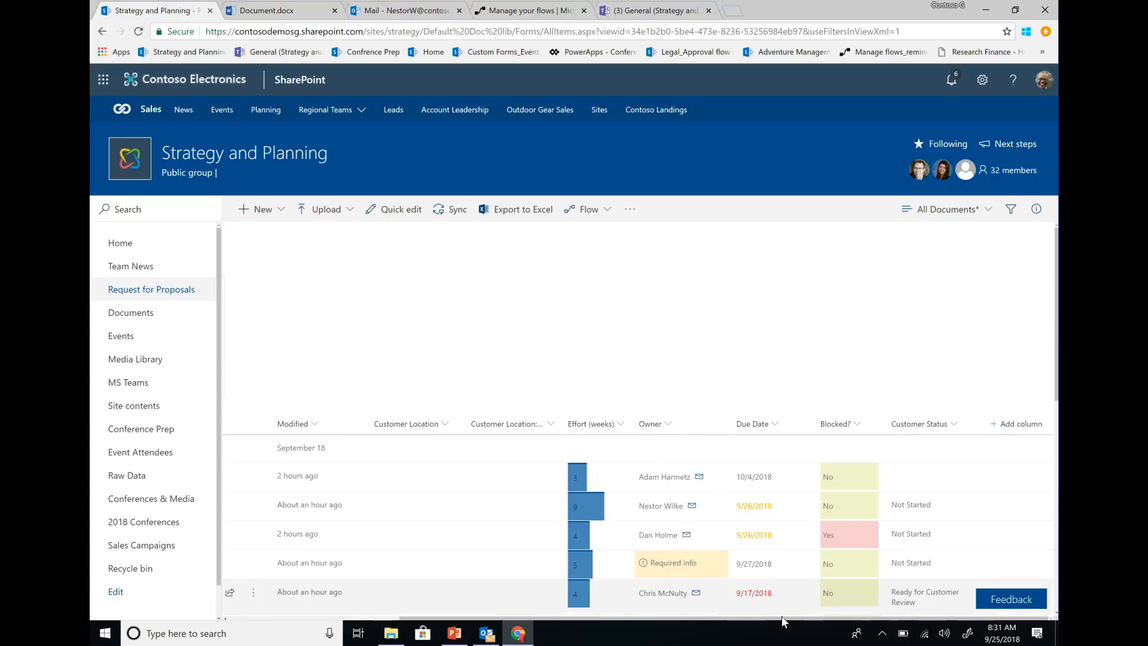
{"action": "left_click_drag", "start_coordinate": [781, 616], "coordinate": [556, 602]}
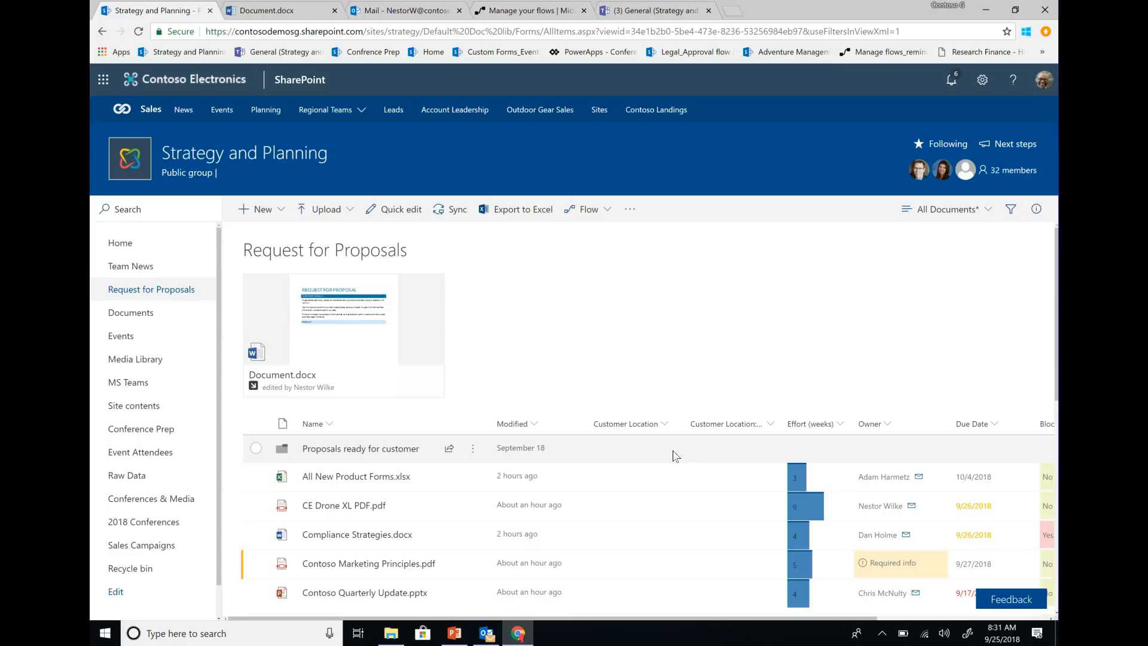
Hide the Effort (weeks), Owner, Due Date, Blocked? and Customer Status columns from the current view
{"action": "left_click", "coordinate": [842, 425]}
{"action": "mouse_move", "coordinate": [885, 548]}
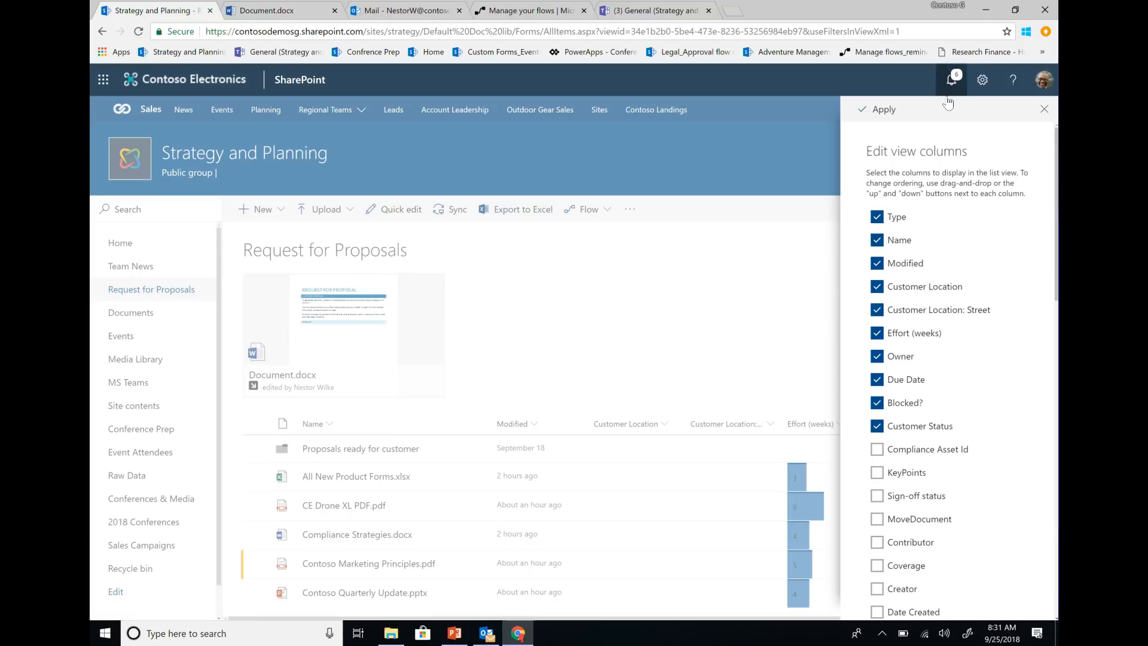
{"action": "left_click", "coordinate": [877, 334]}
{"action": "left_click", "coordinate": [877, 357]}
{"action": "left_click", "coordinate": [876, 380]}
{"action": "left_click", "coordinate": [877, 403]}
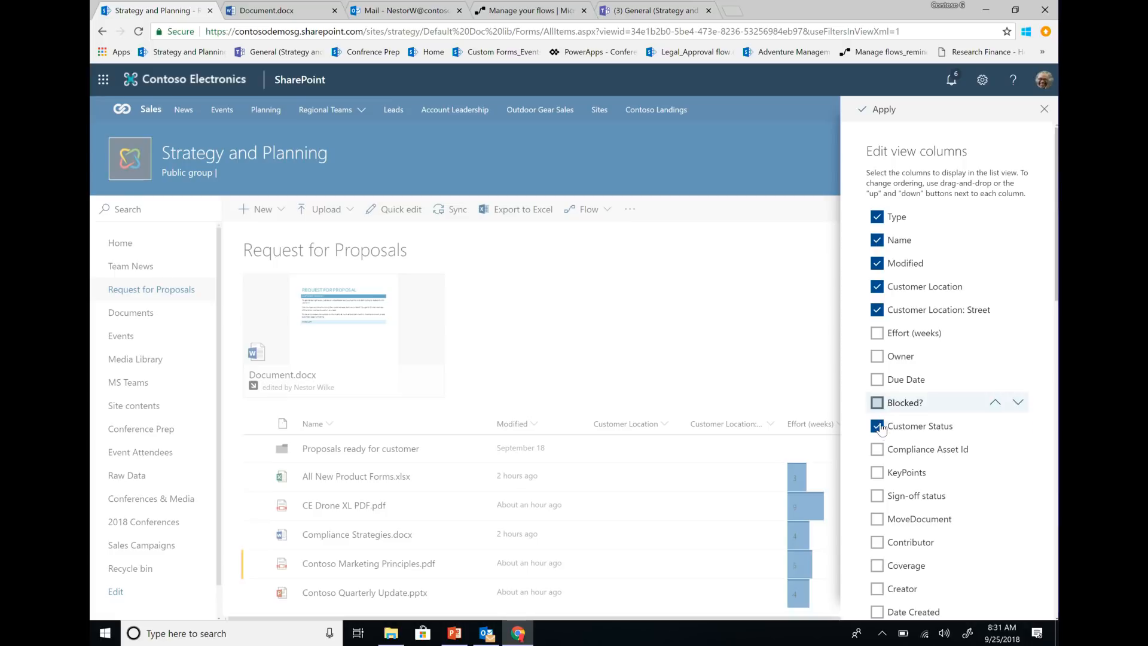
{"action": "left_click", "coordinate": [876, 427]}
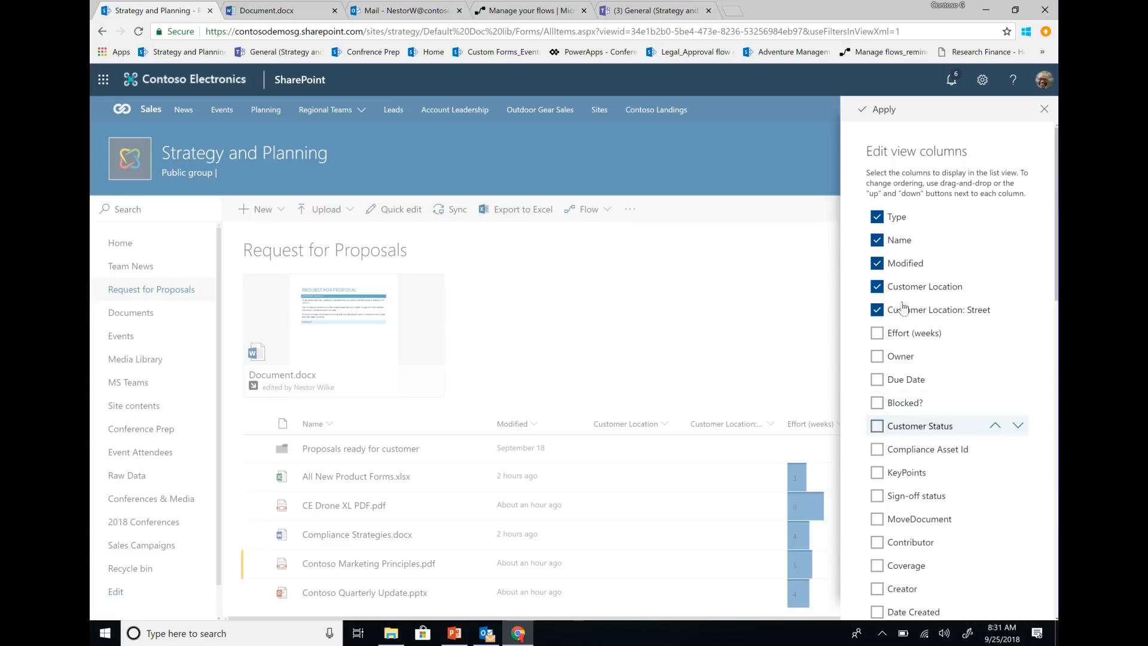
{"action": "left_click", "coordinate": [887, 111]}
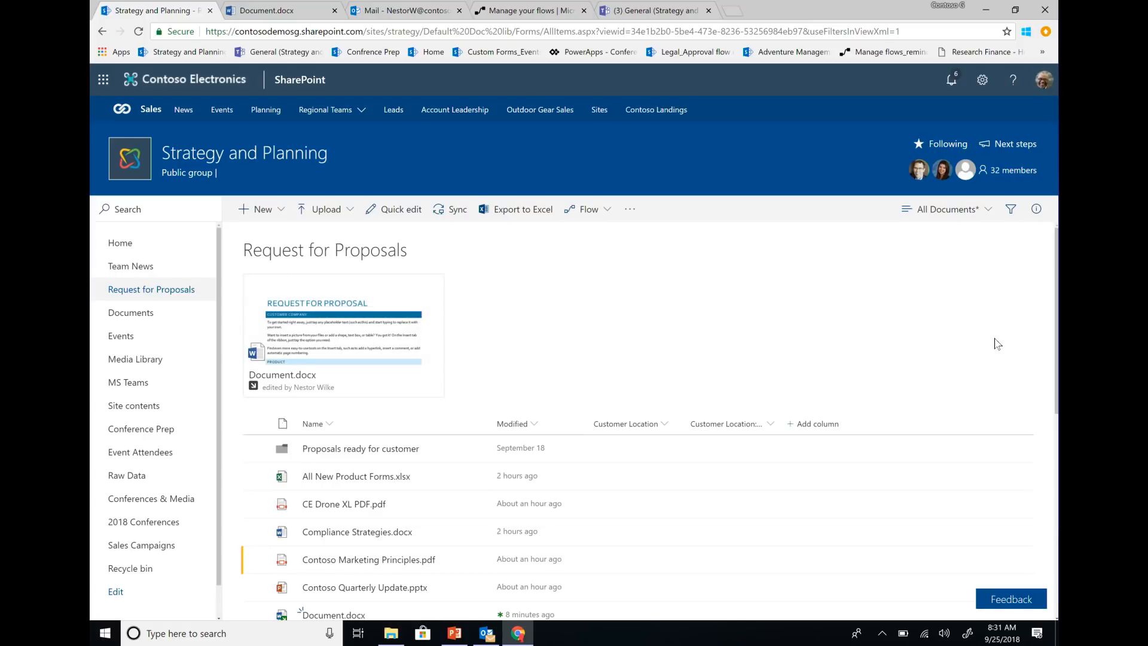
Save the current view as a new public view named Customer Location
{"action": "left_click", "coordinate": [969, 215]}
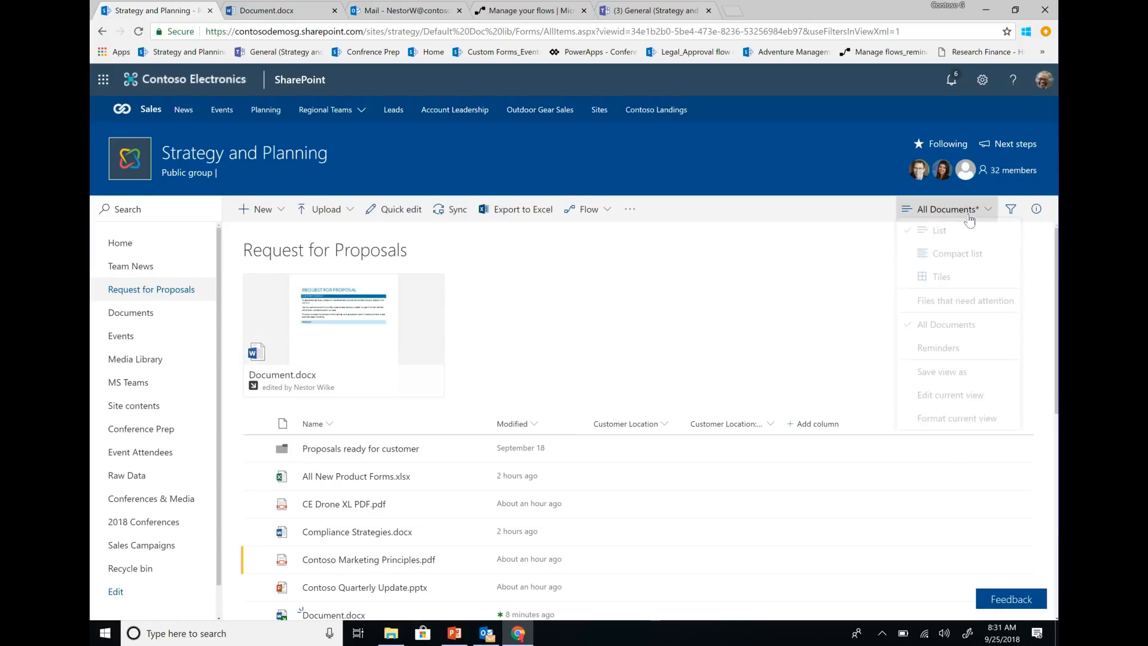
{"action": "left_click", "coordinate": [946, 383]}
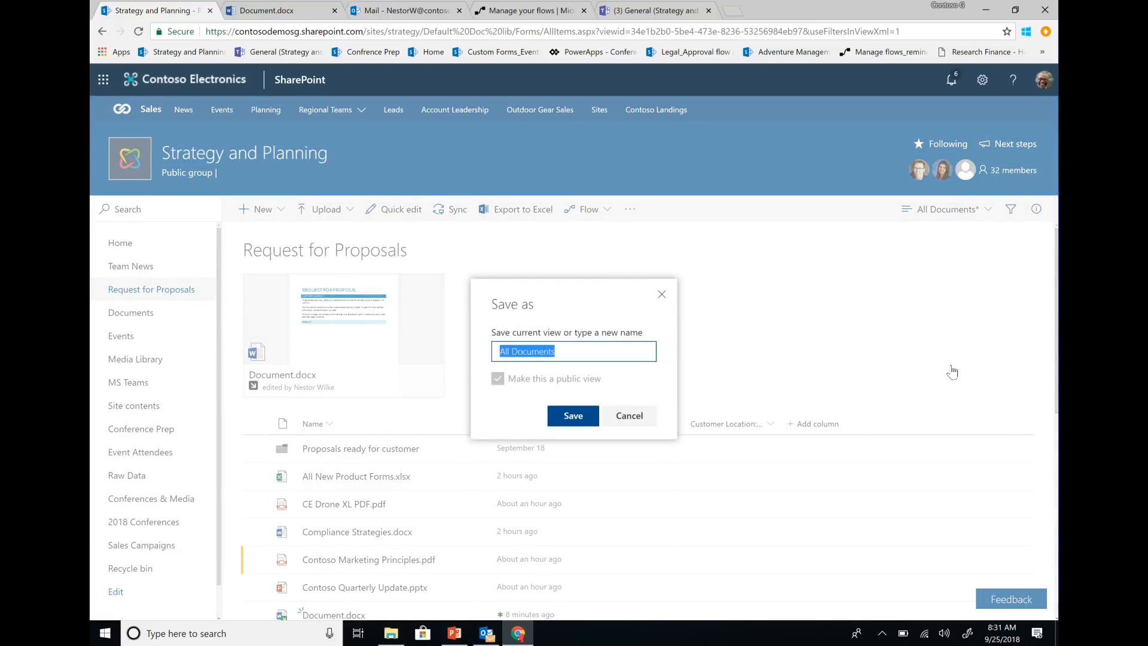
{"action": "type", "text": "Customer Location"}
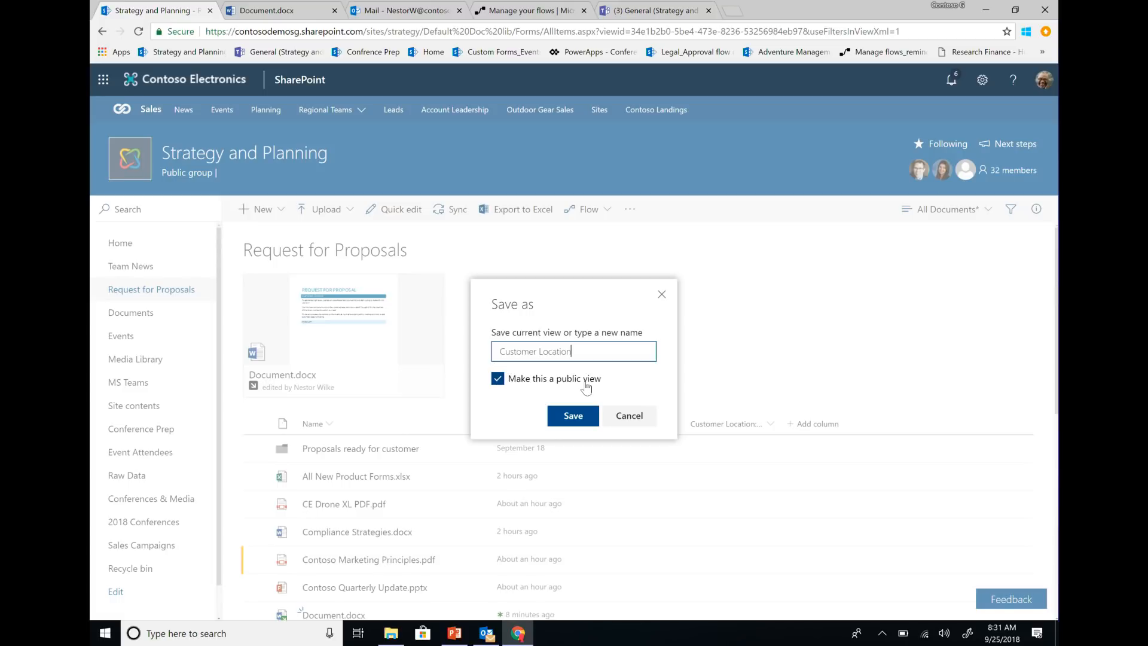
{"action": "left_click", "coordinate": [590, 422]}
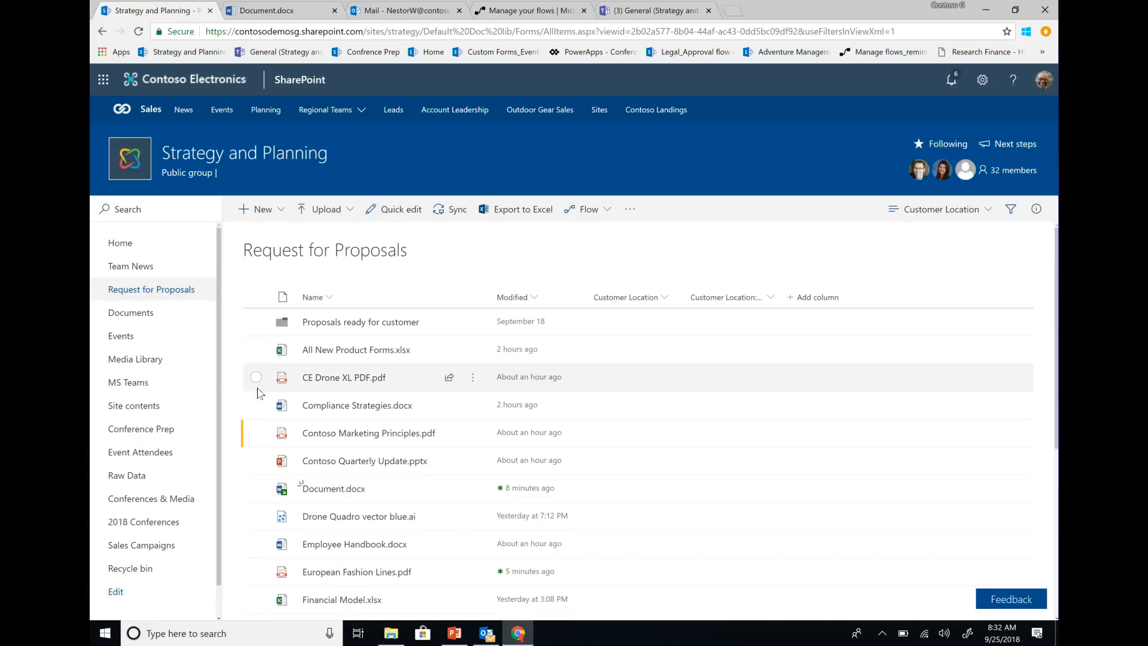
Set the Customer Location of CE Drone XL PDF.pdf to Orlando International Airport in its file properties, and close the details
{"action": "left_click", "coordinate": [256, 378]}
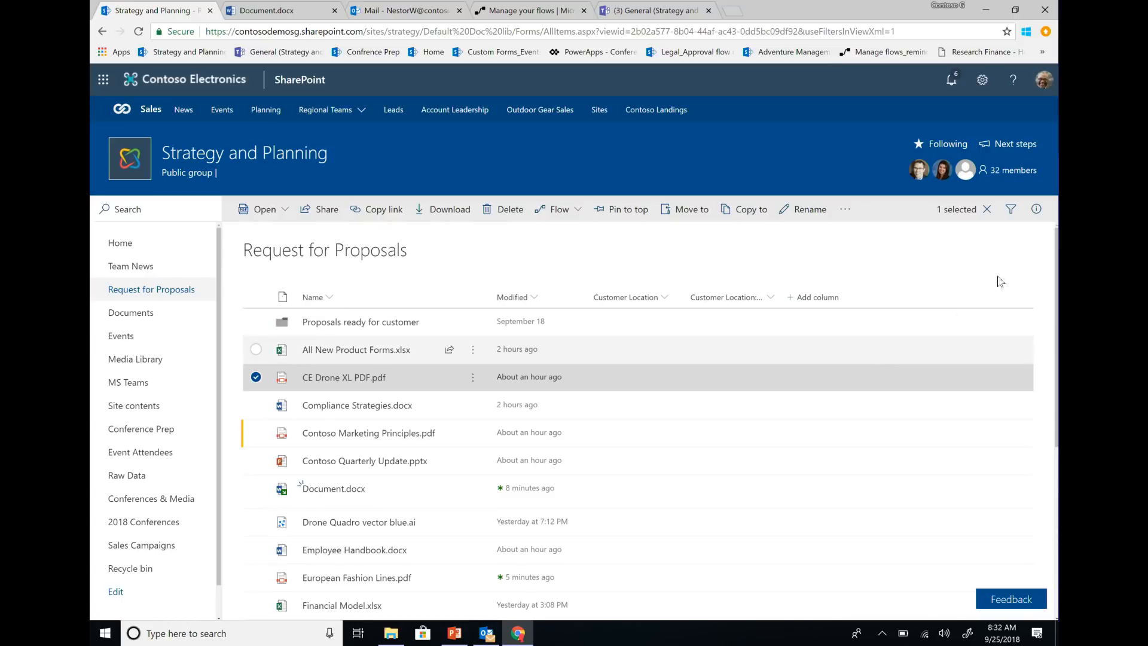
{"action": "left_click", "coordinate": [1037, 216]}
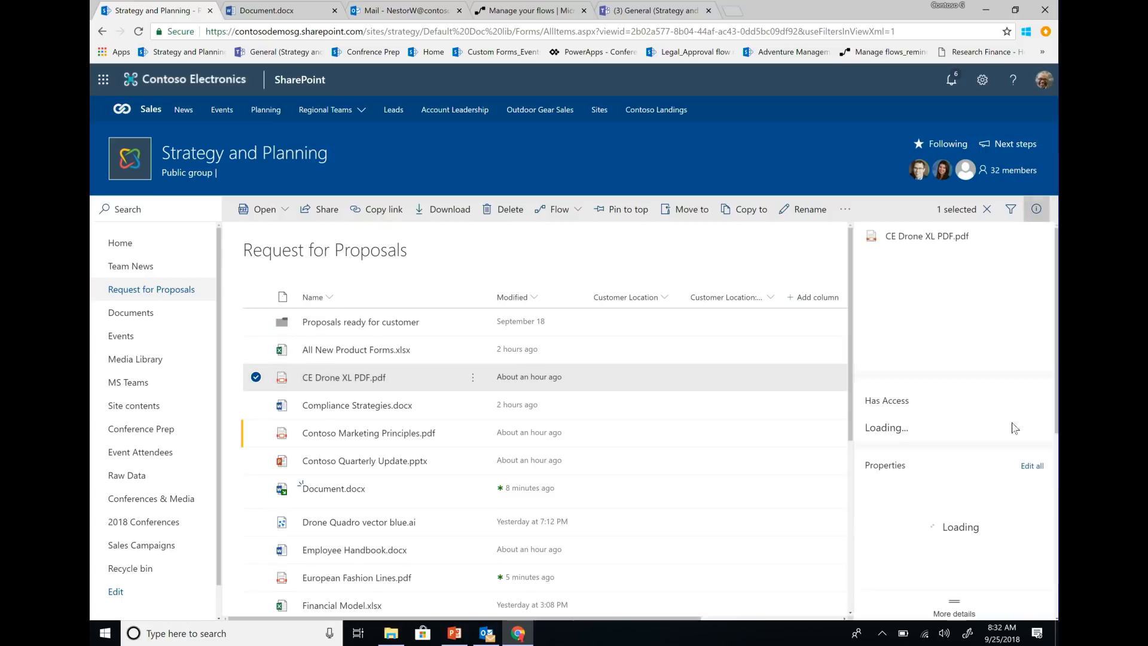
{"action": "scroll", "coordinate": [976, 462], "scroll_direction": "down", "scroll_amount": 5}
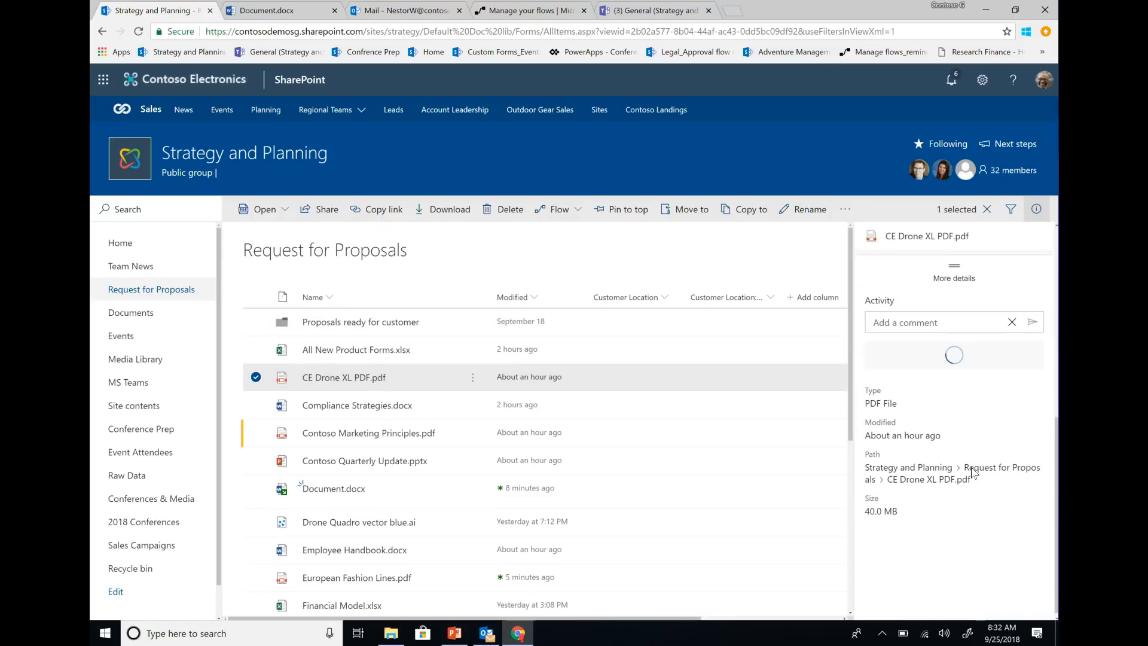
{"action": "scroll", "coordinate": [974, 473], "scroll_direction": "down", "scroll_amount": 6}
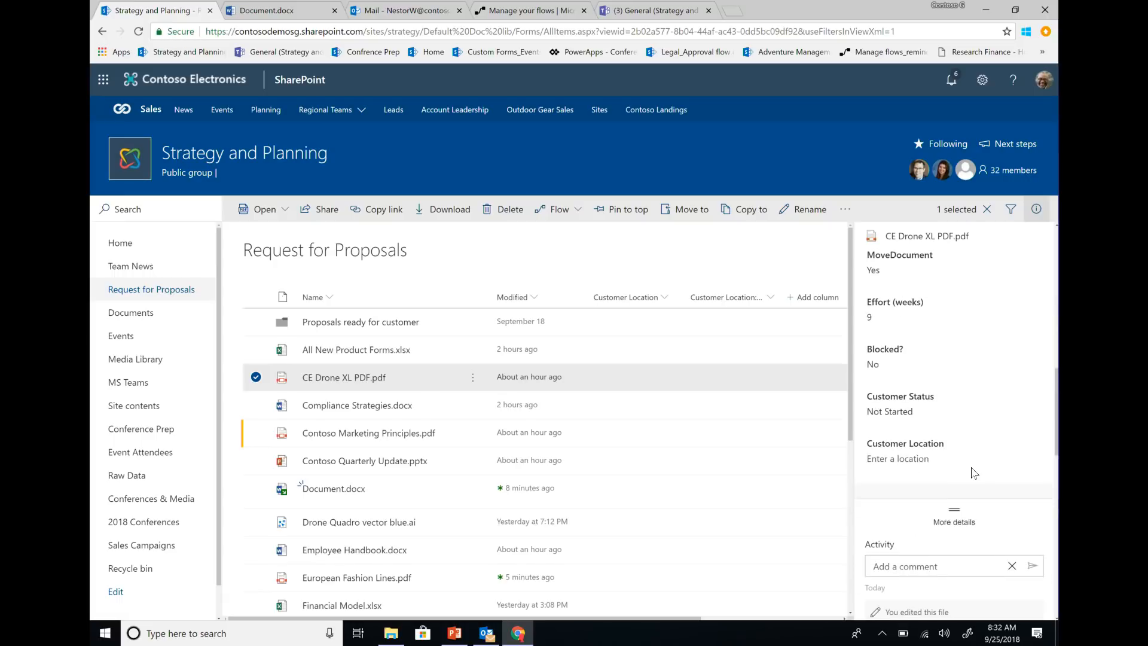
{"action": "left_click", "coordinate": [916, 458]}
{"action": "type", "text": "orland o"}
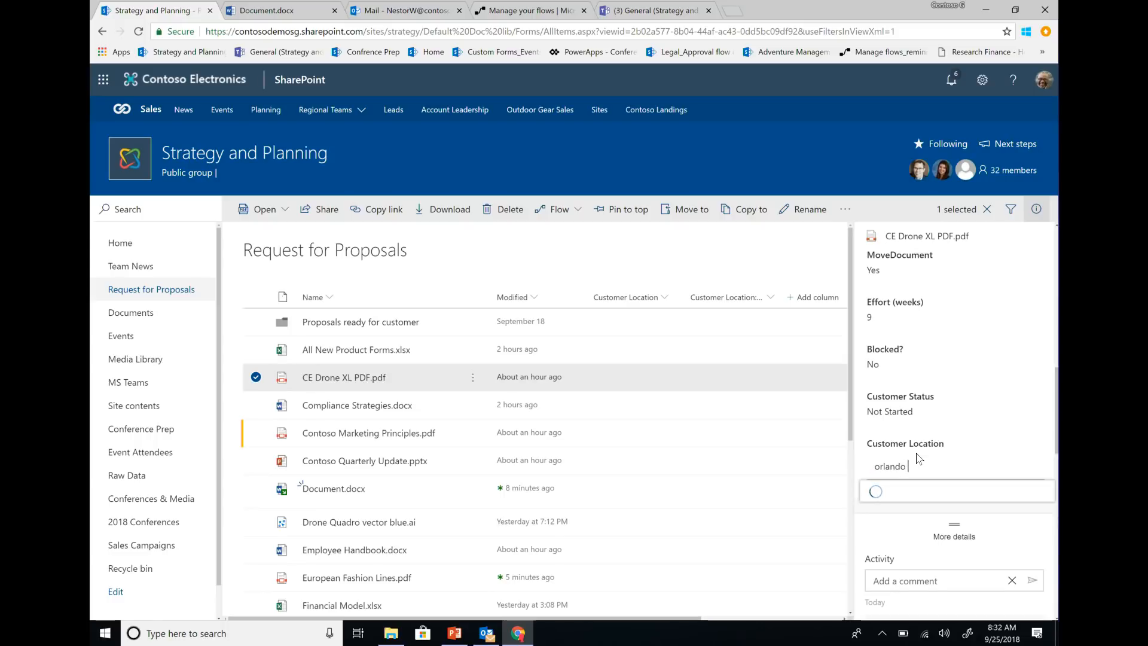
{"action": "type", "text": "air"}
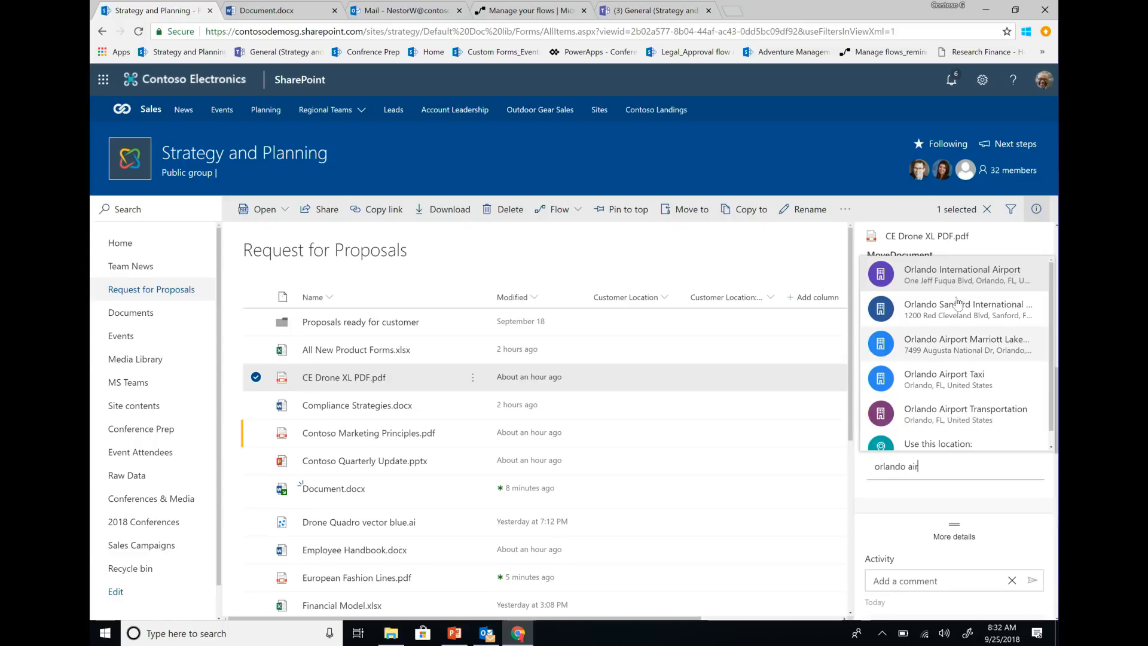
{"action": "left_click", "coordinate": [969, 272]}
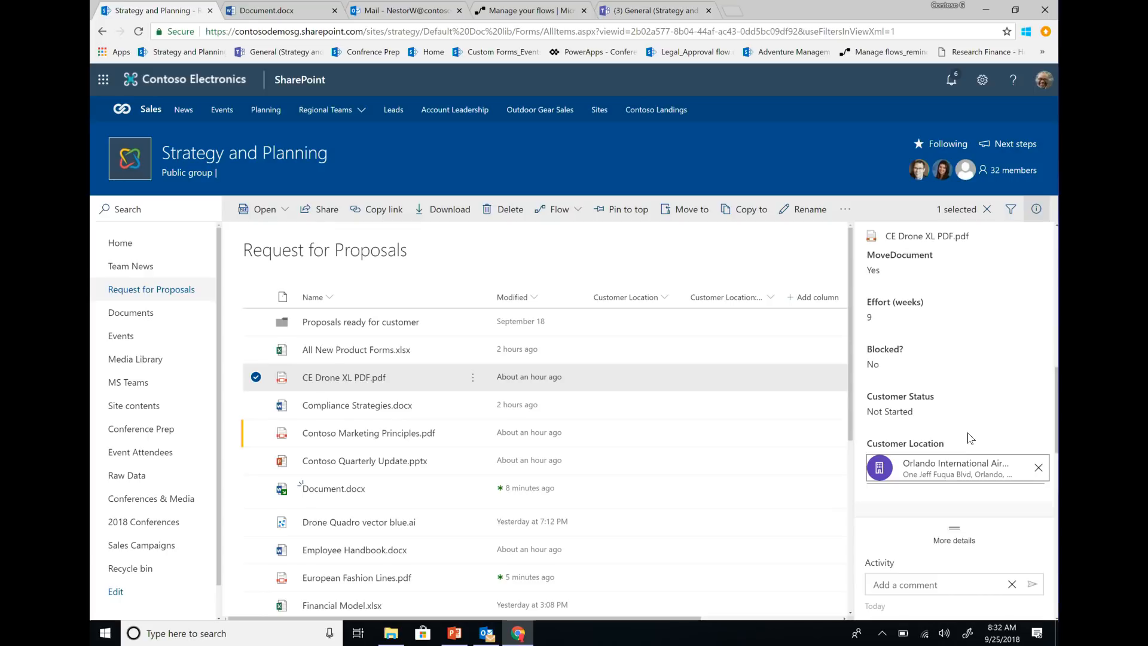
{"action": "left_click", "coordinate": [955, 412]}
{"action": "left_click", "coordinate": [955, 434]}
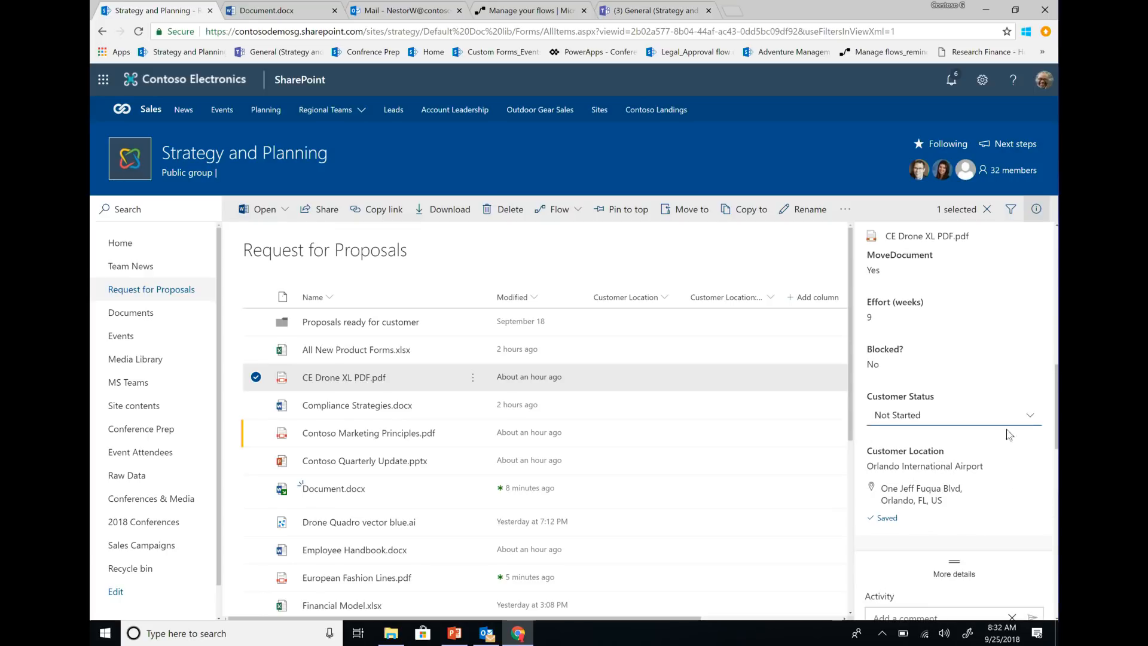
{"action": "left_click", "coordinate": [1036, 209]}
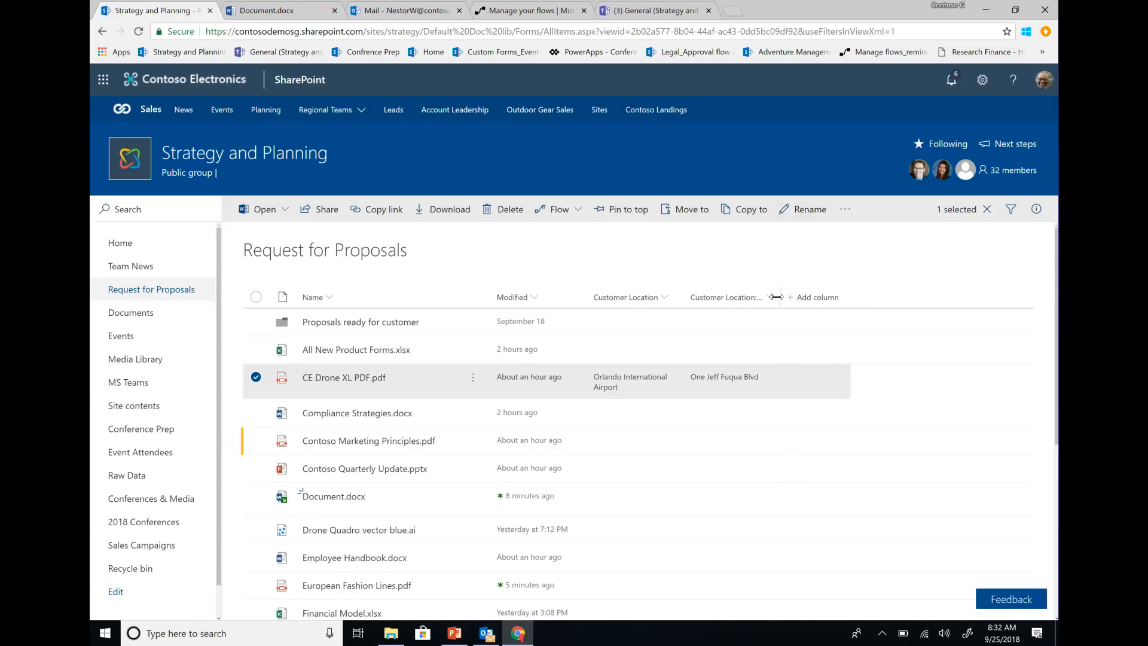
Widen the Customer Location: Street column to fit its full heading, and save the change to the Customer Location view
{"action": "left_click_drag", "start_coordinate": [781, 300], "coordinate": [802, 301]}
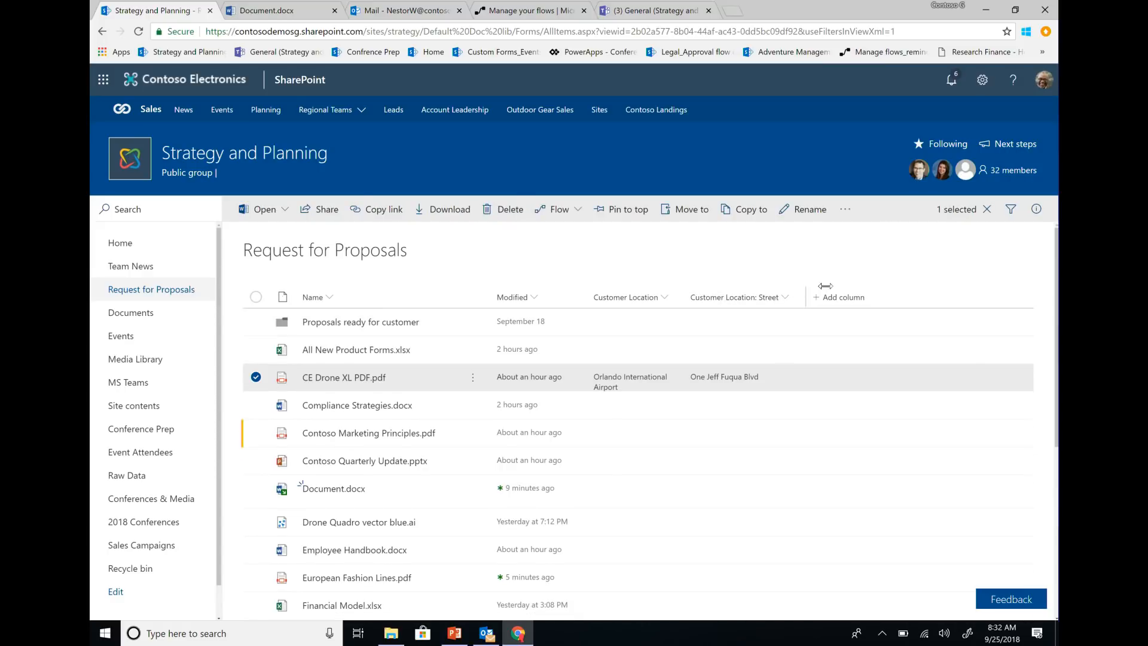
{"action": "left_click", "coordinate": [987, 209]}
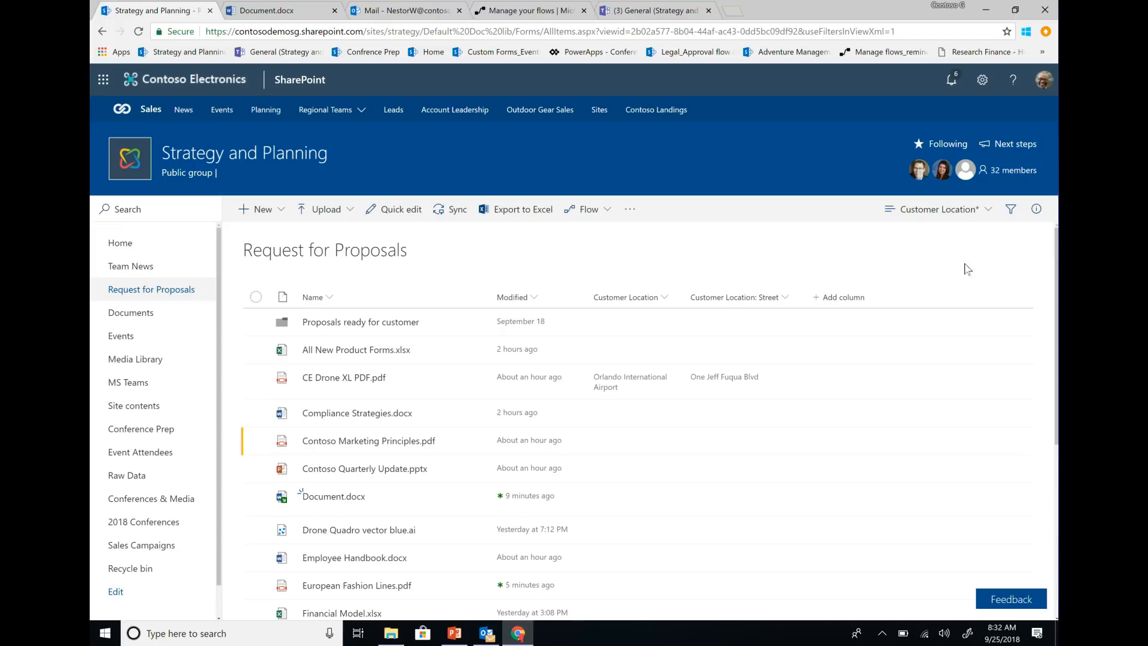
{"action": "left_click", "coordinate": [969, 211]}
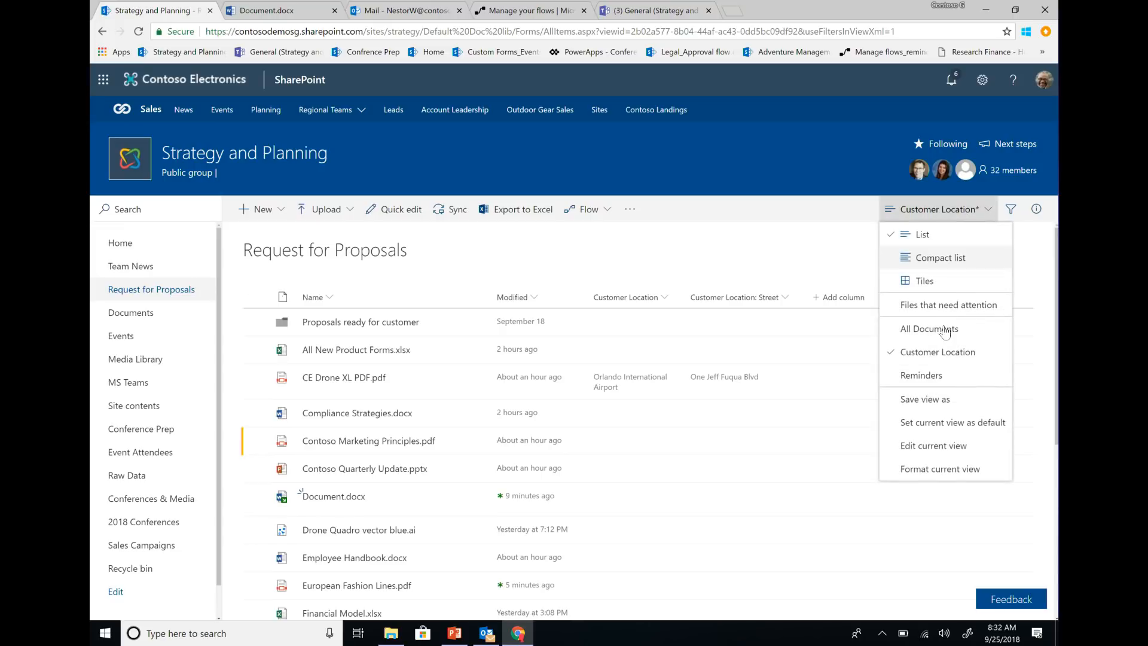
{"action": "left_click", "coordinate": [936, 403]}
{"action": "left_click", "coordinate": [567, 417]}
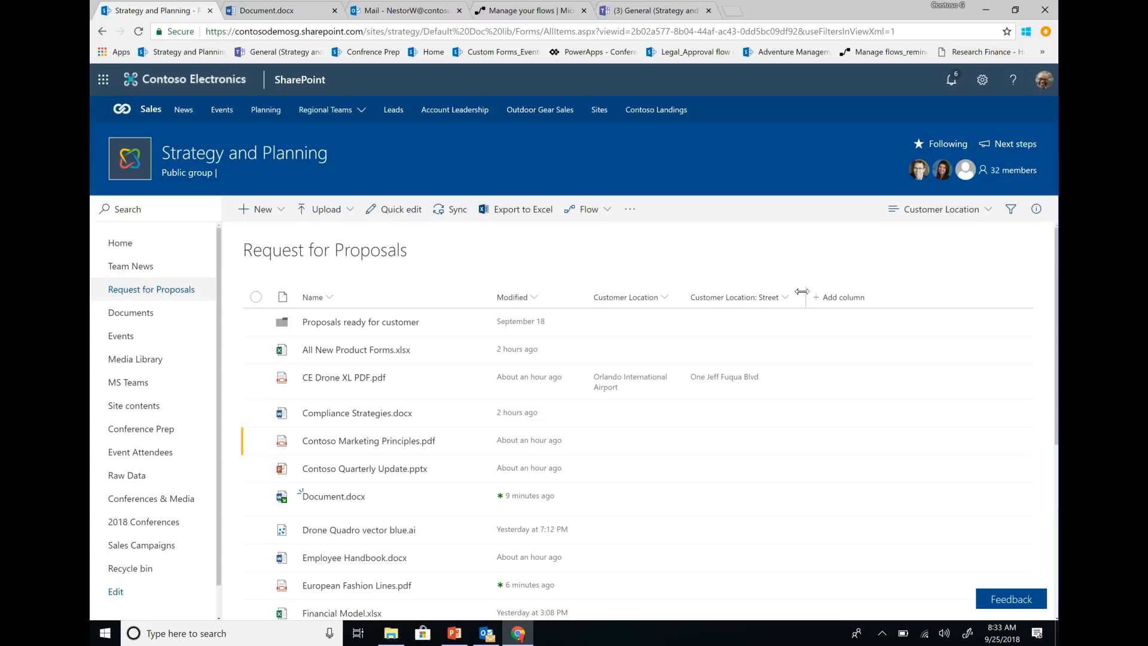
Switch the library to the All Documents view and slightly widen the Owner column
{"action": "left_click", "coordinate": [970, 211]}
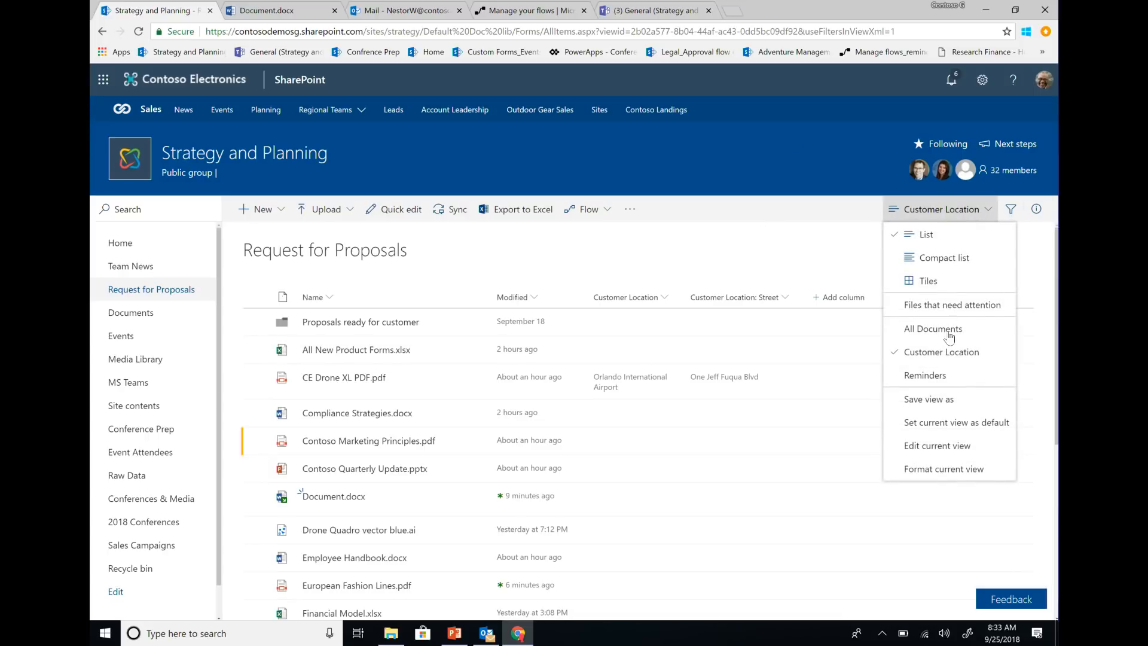
{"action": "left_click", "coordinate": [949, 328]}
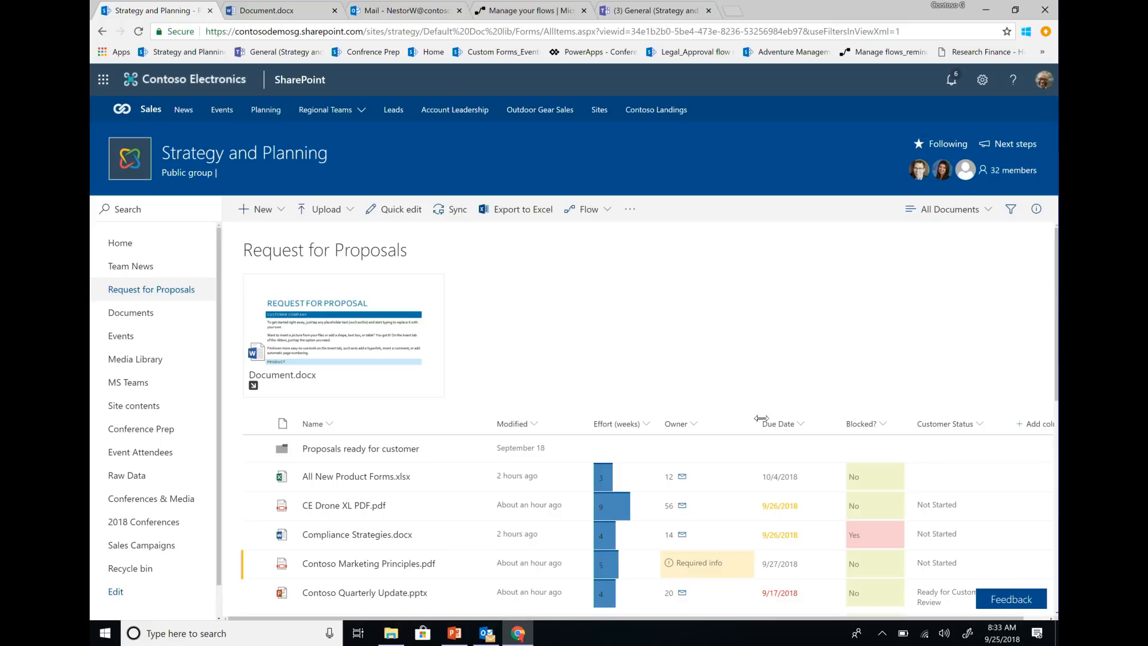
{"action": "scroll", "coordinate": [776, 514], "scroll_direction": "down", "scroll_amount": 1}
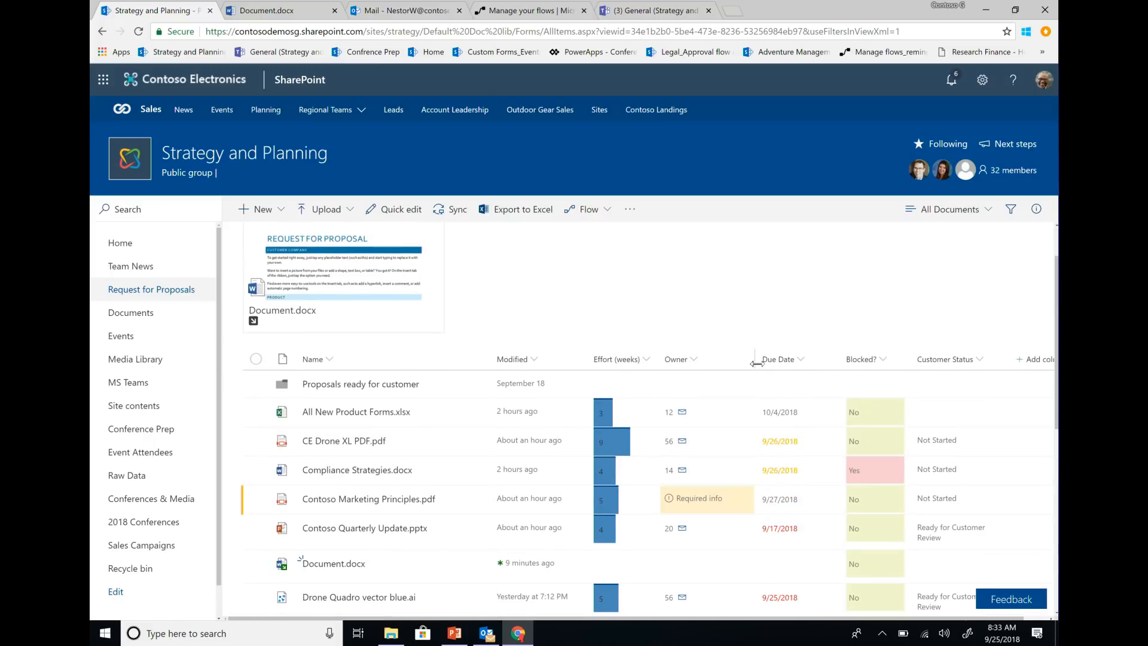
{"action": "left_click_drag", "start_coordinate": [753, 359], "coordinate": [772, 359]}
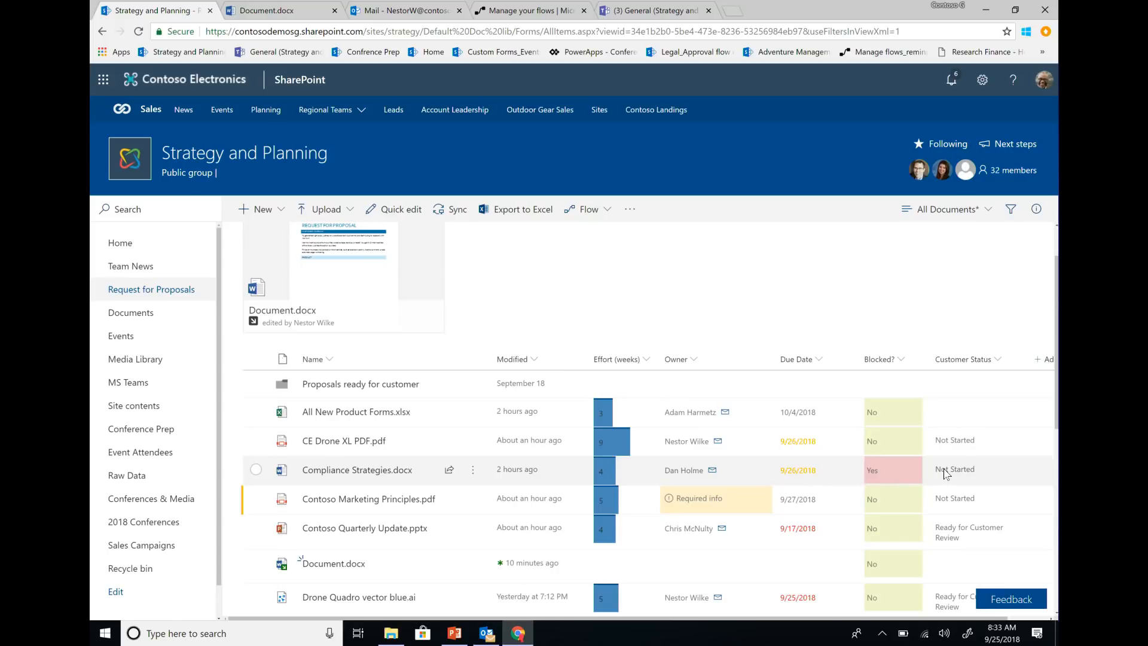
Email the owner of Compliance Strategies.docx about the task status, adding "Looks like its due tomorrow?" to the message, and send it
{"action": "left_click", "coordinate": [716, 473]}
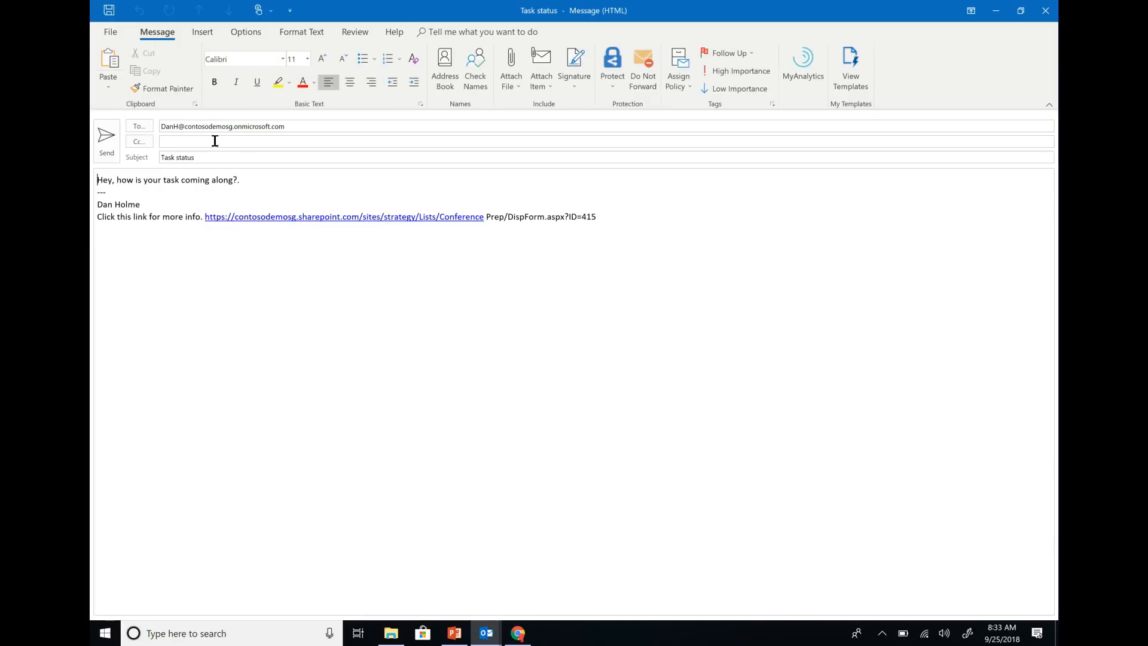
{"action": "left_click", "coordinate": [258, 181]}
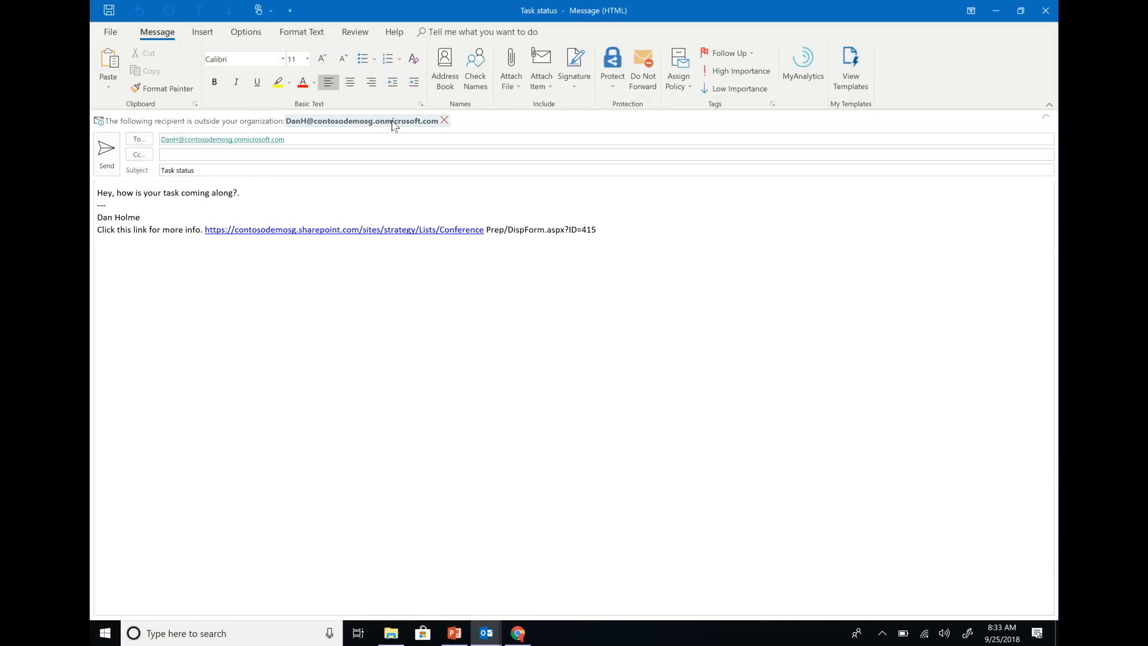
{"action": "type", "text": "Looks like its due tomorrow?"}
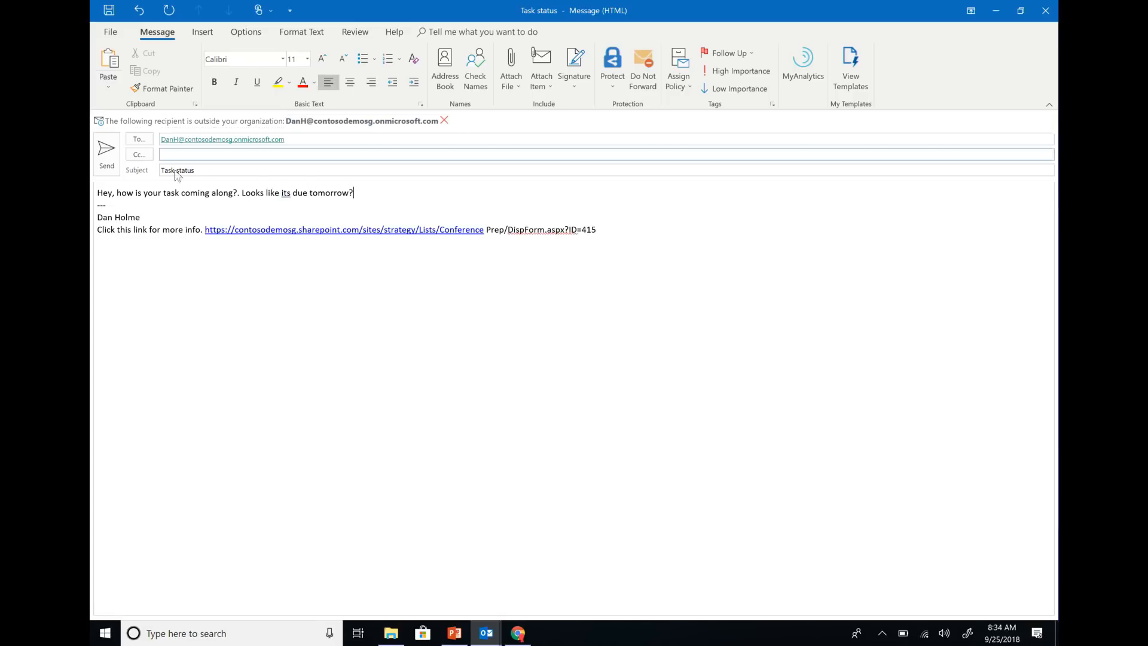
{"action": "left_click", "coordinate": [107, 152]}
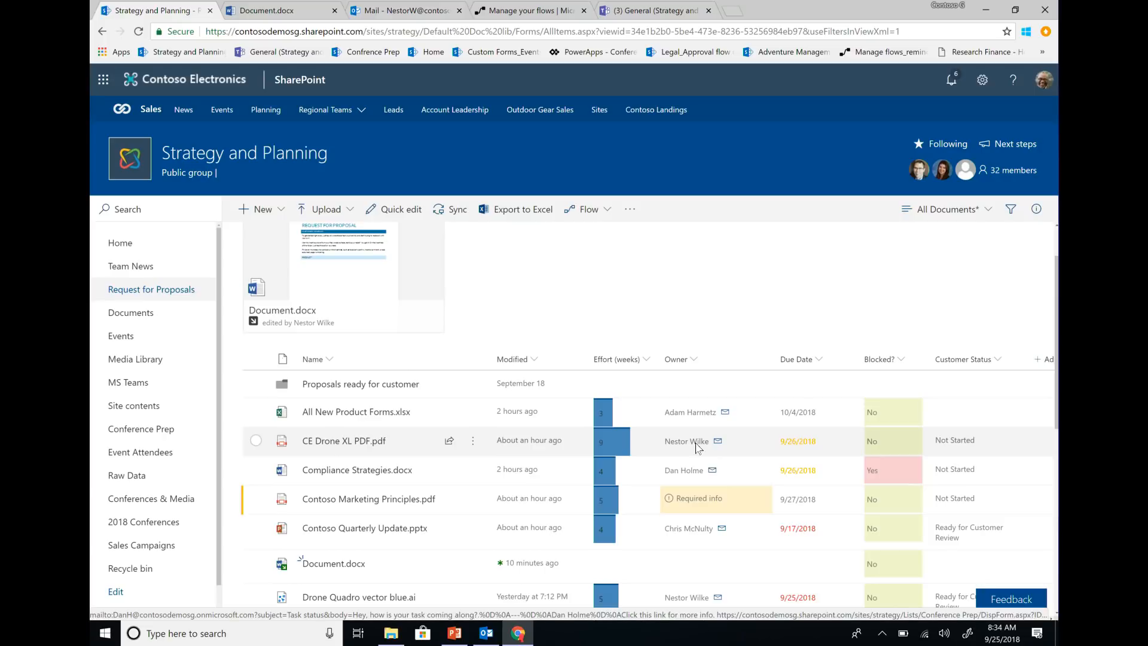
Create an email reminder flow from CE Drone XL PDF.pdf that notifies 1 day before the Due Date, and dismiss the notification
{"action": "left_click", "coordinate": [256, 442]}
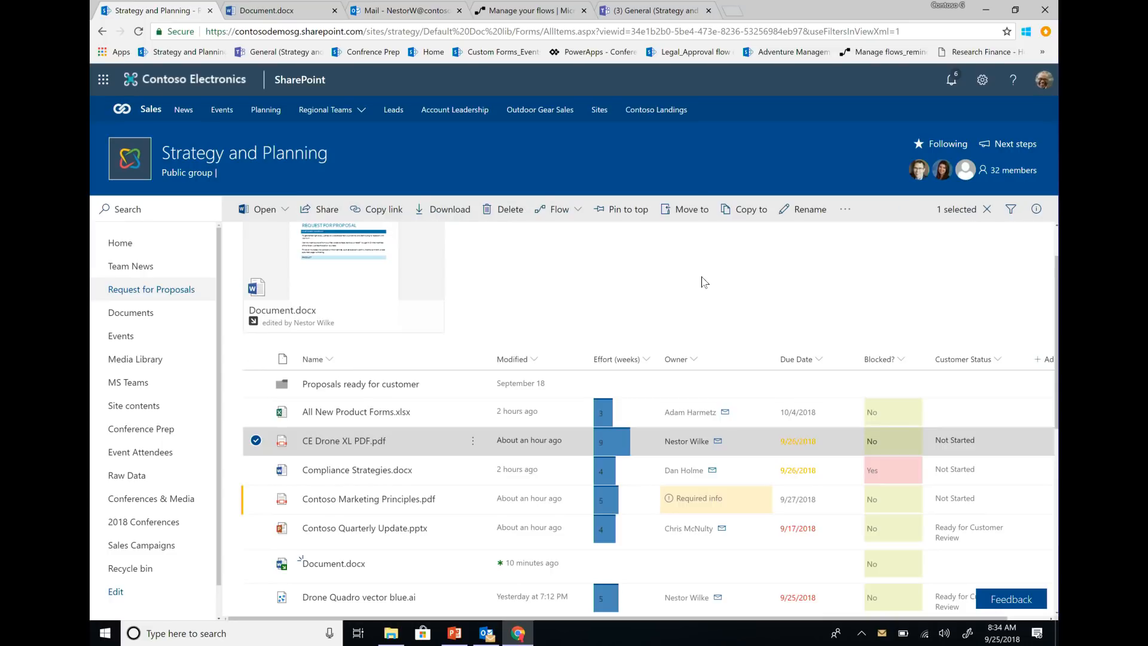
{"action": "left_click", "coordinate": [576, 213]}
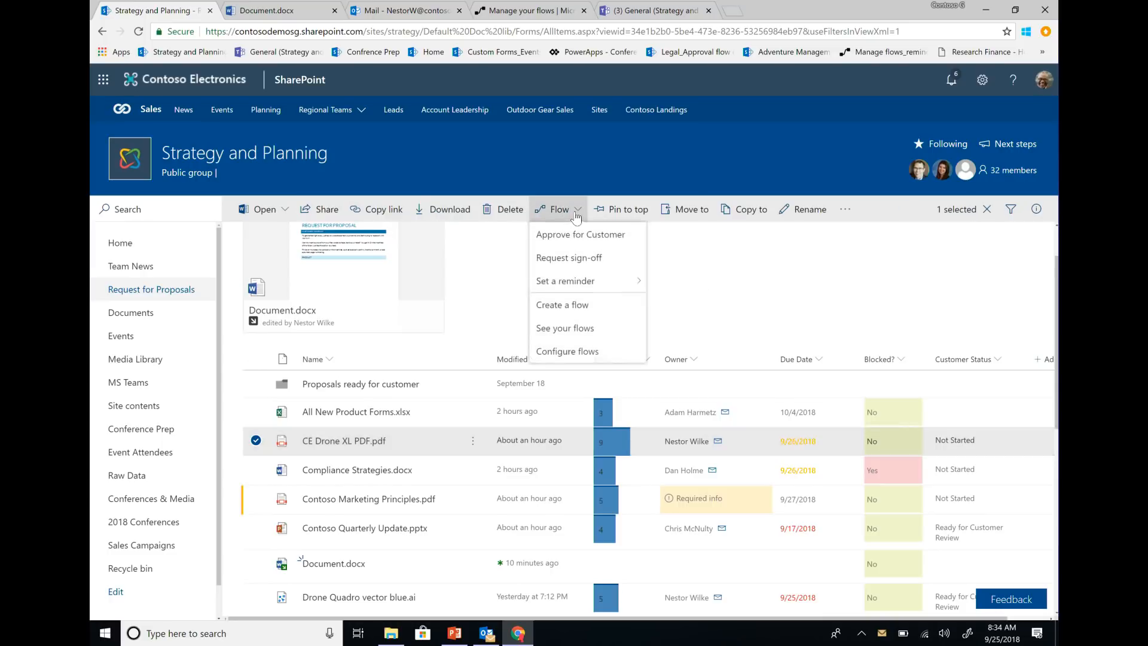
{"action": "mouse_move", "coordinate": [606, 287]}
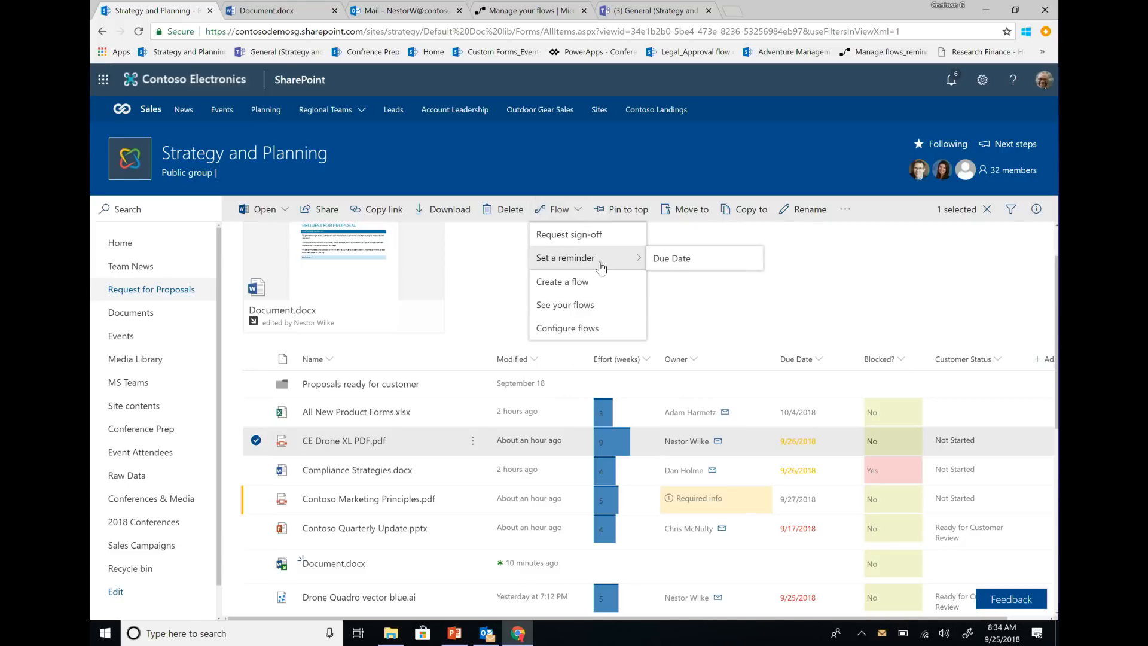
{"action": "left_click", "coordinate": [669, 262]}
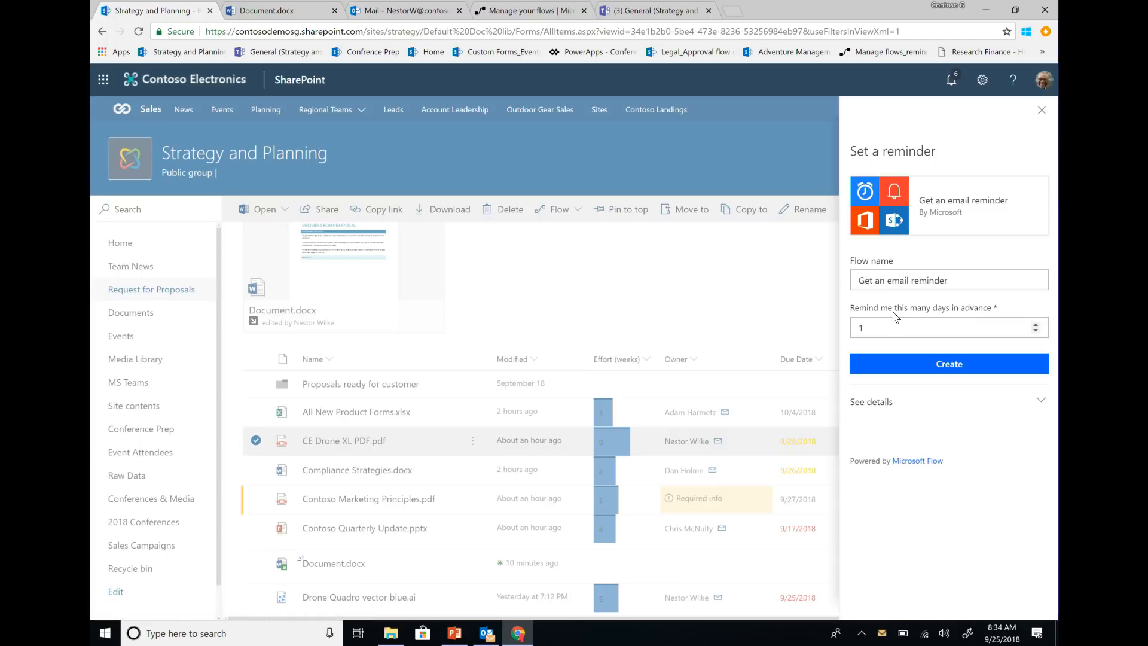
{"action": "left_click", "coordinate": [950, 365]}
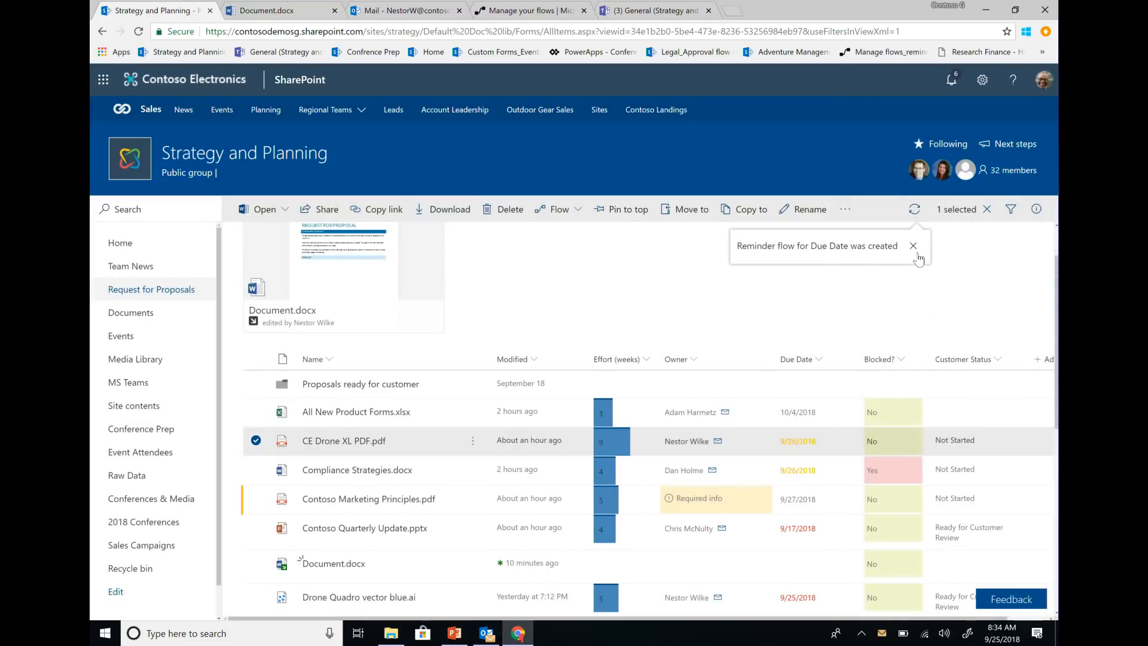
{"action": "left_click", "coordinate": [914, 247]}
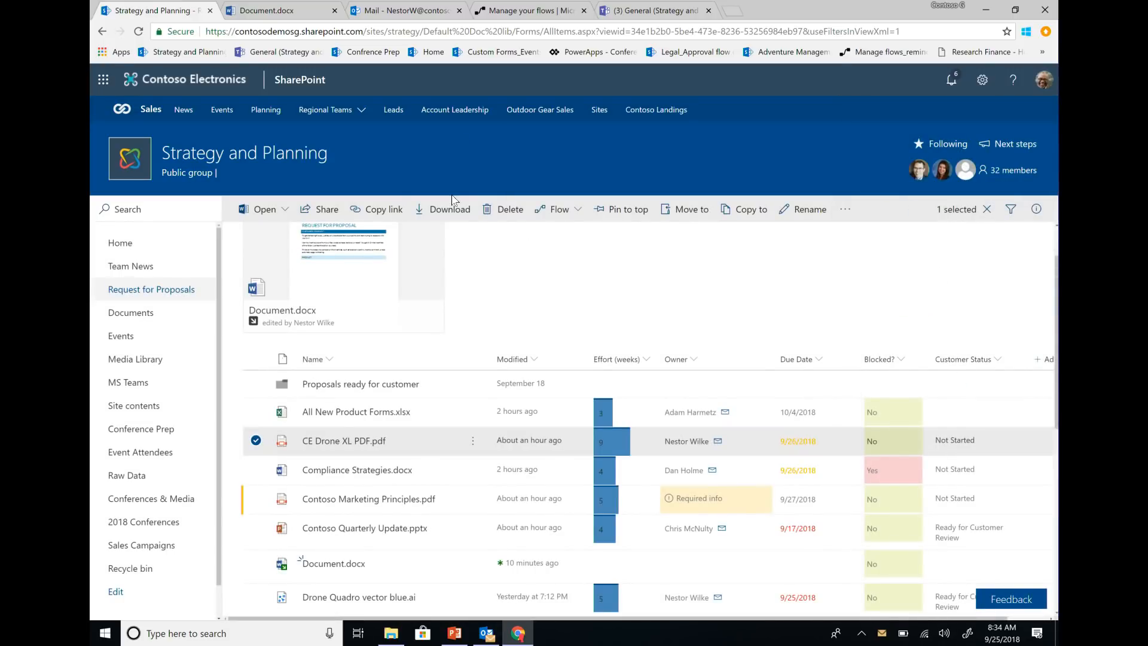
Switch to Outlook and read the reminder email about the Request for Proposals items coming due
{"action": "left_click", "coordinate": [417, 11]}
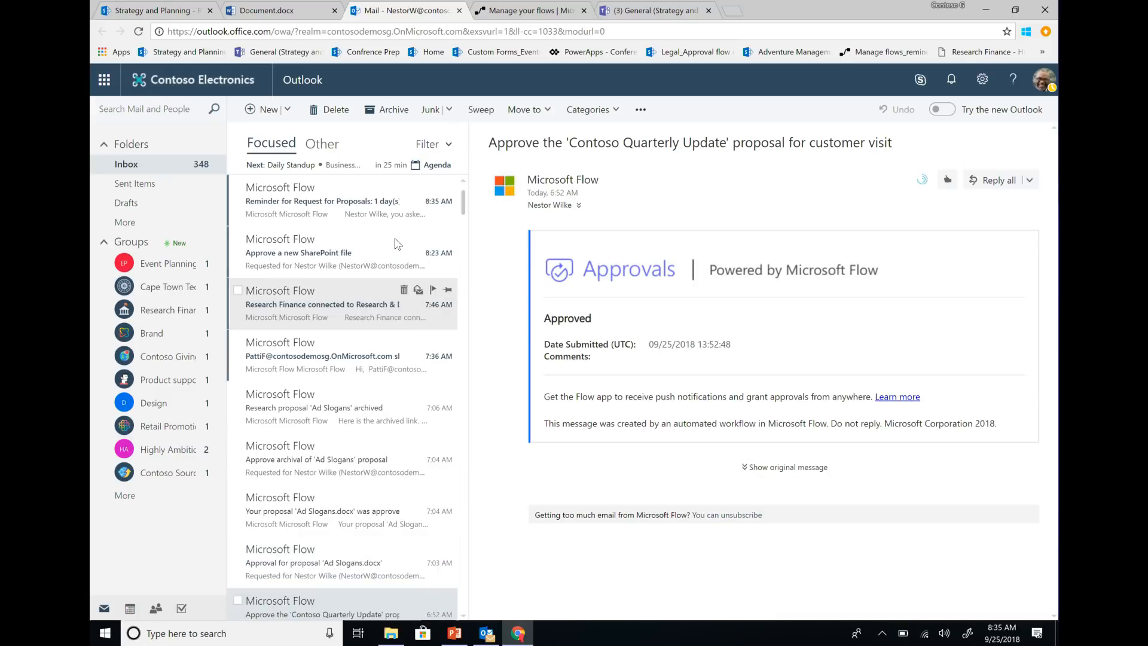
{"action": "left_click", "coordinate": [336, 203]}
{"action": "scroll", "coordinate": [798, 465], "scroll_direction": "down", "scroll_amount": 2}
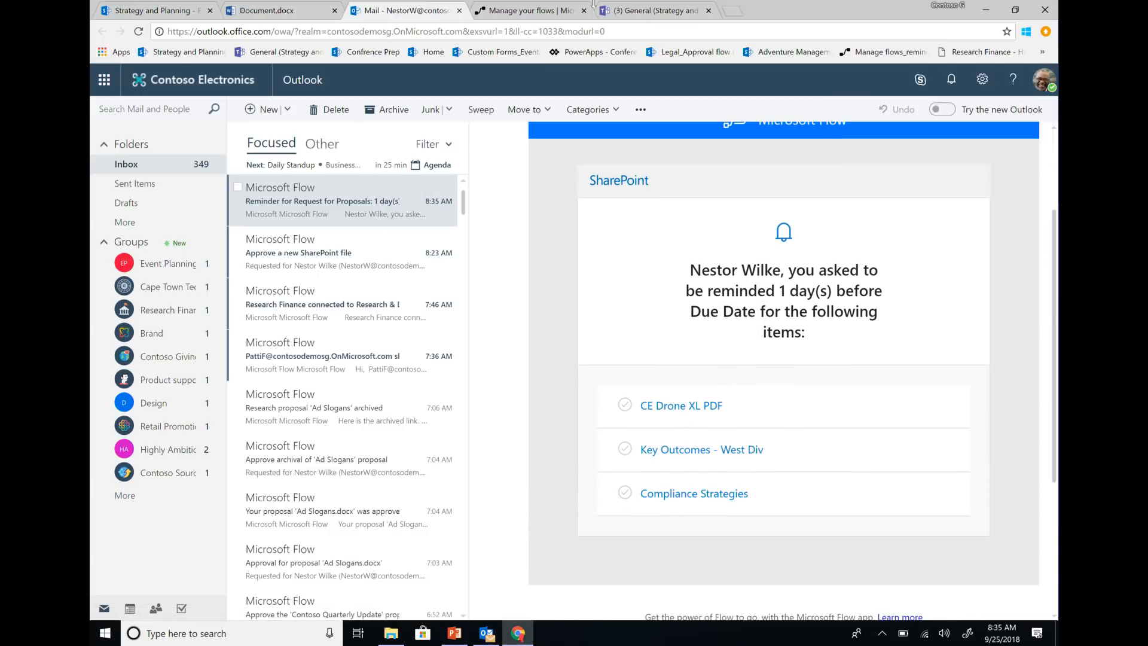
Return to the SharePoint library, deselect CE Drone XL PDF.pdf, and start a sign-off request for Compliance Strategies.docx
{"action": "left_click", "coordinate": [186, 17]}
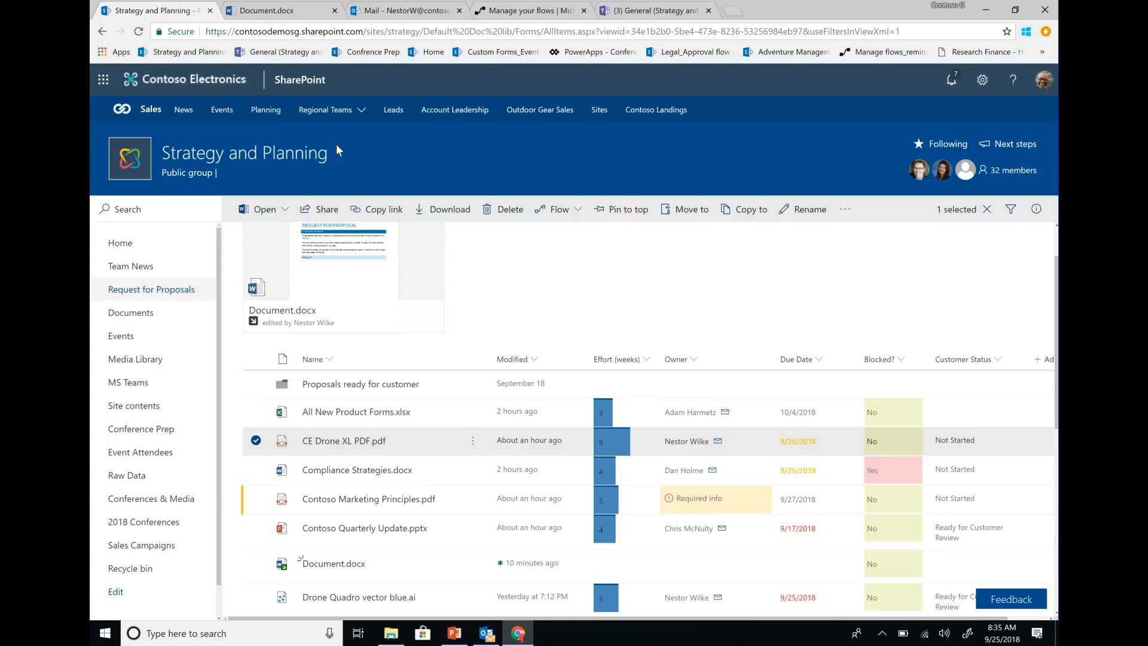
{"action": "mouse_move", "coordinate": [327, 262]}
{"action": "left_click", "coordinate": [256, 442]}
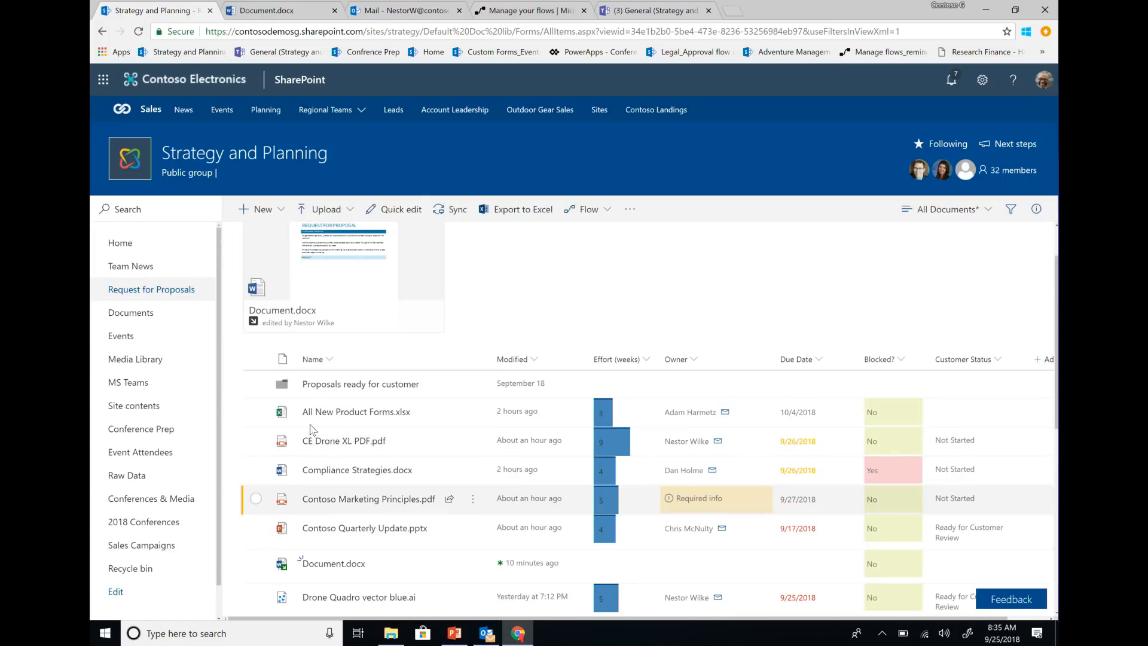
{"action": "left_click", "coordinate": [256, 471]}
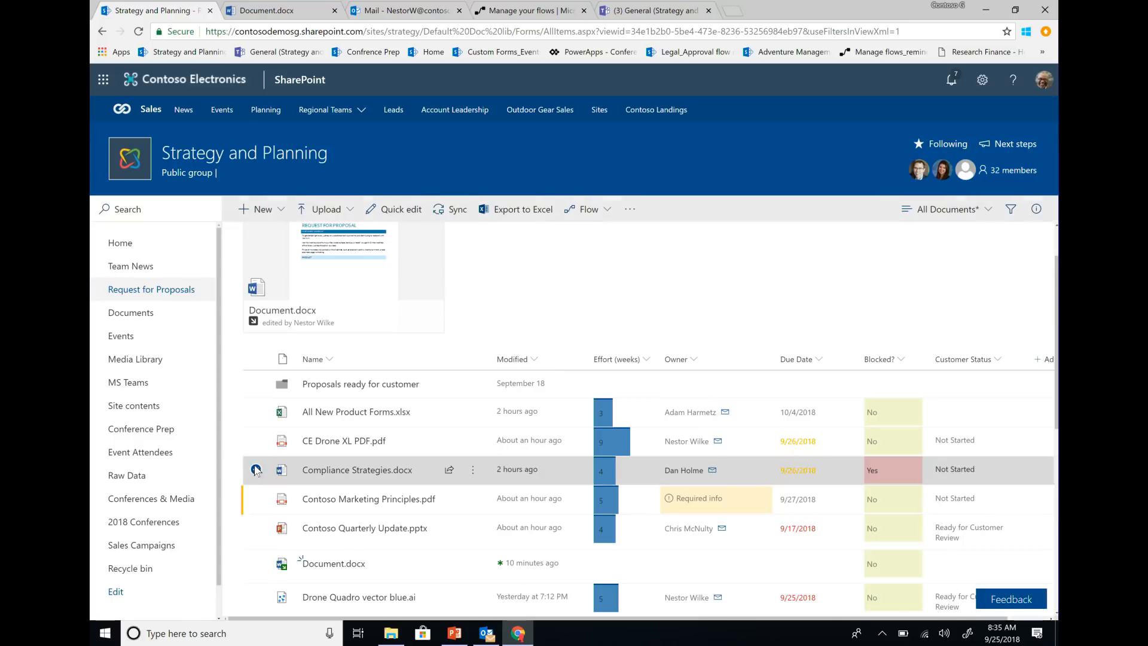
{"action": "left_click", "coordinate": [562, 211]}
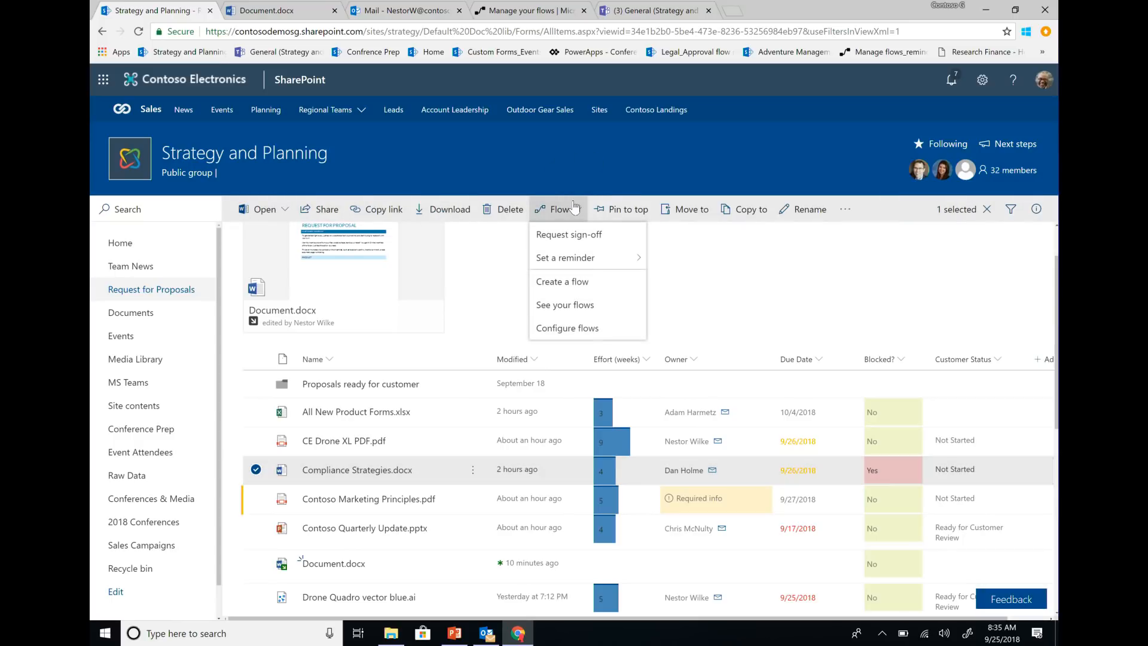
{"action": "left_click", "coordinate": [618, 228]}
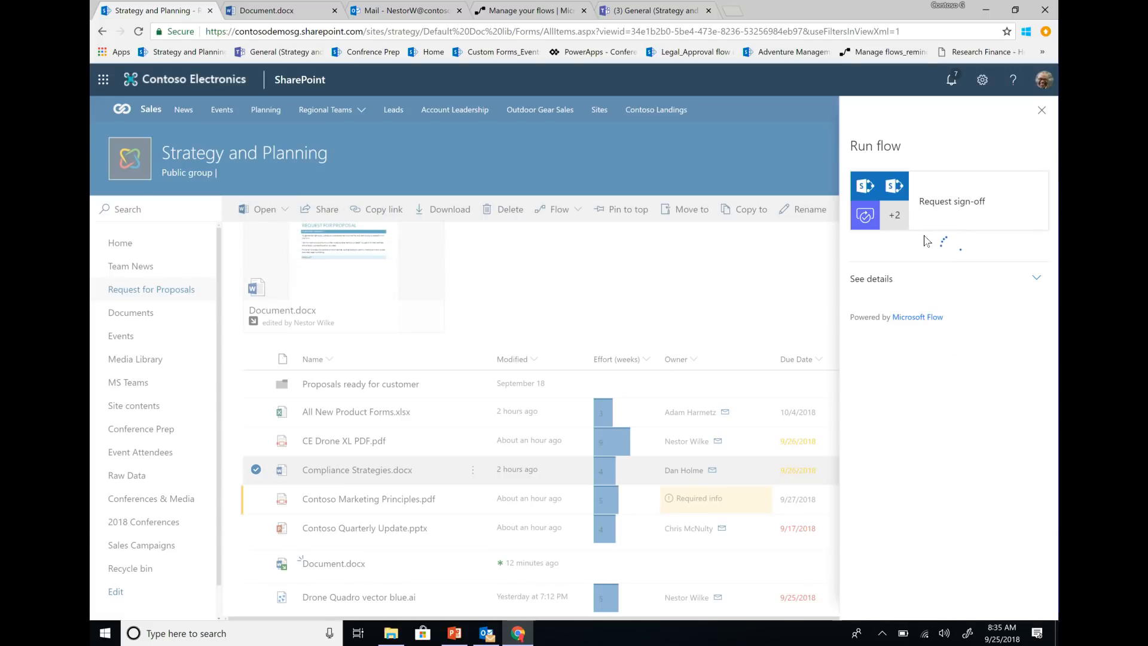
Enter the approver's name and the message "Looks good?", run the sign-off flow, and dismiss its notification
{"action": "left_click", "coordinate": [919, 266]}
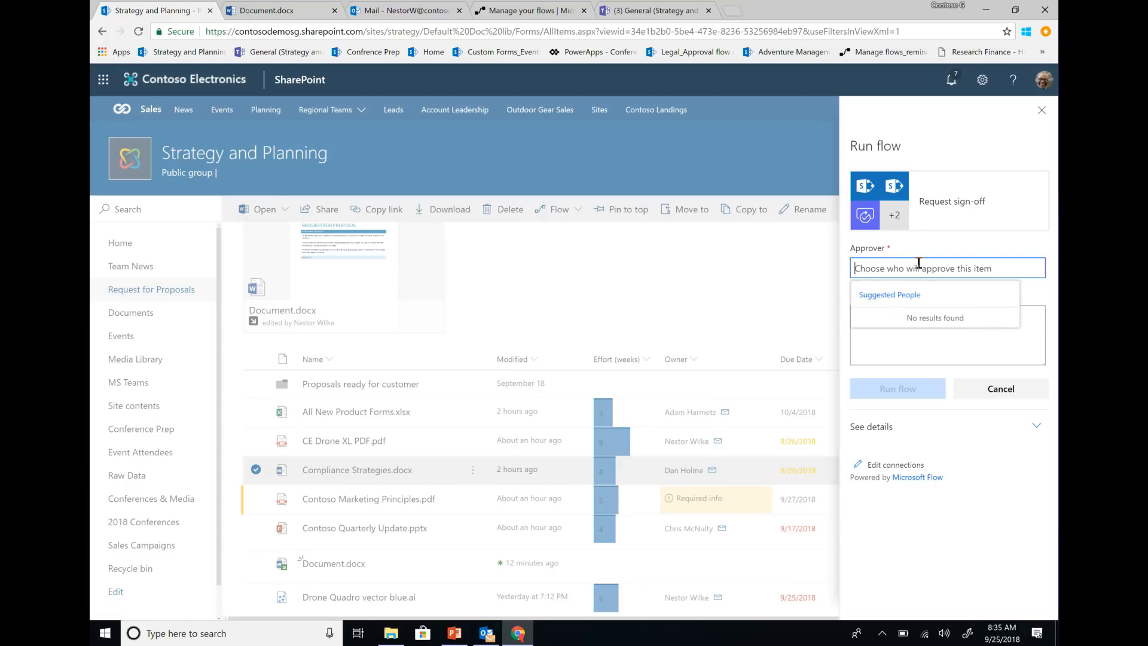
{"action": "type", "text": "Nestor Wilke"}
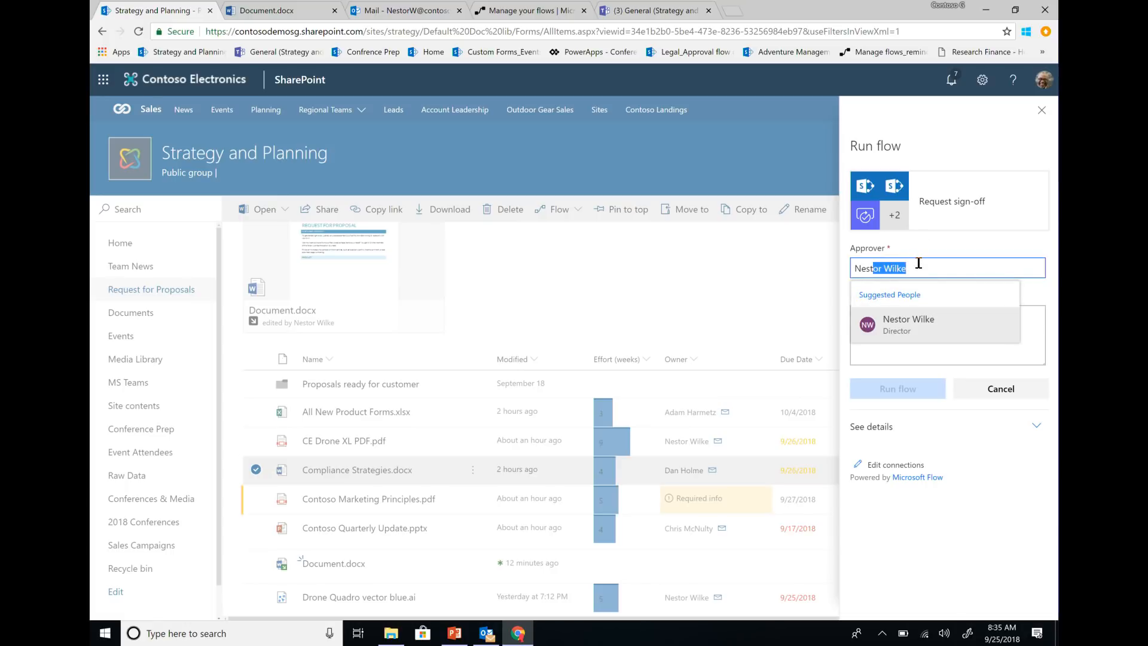
{"action": "left_click", "coordinate": [920, 319]}
{"action": "left_click", "coordinate": [915, 340]}
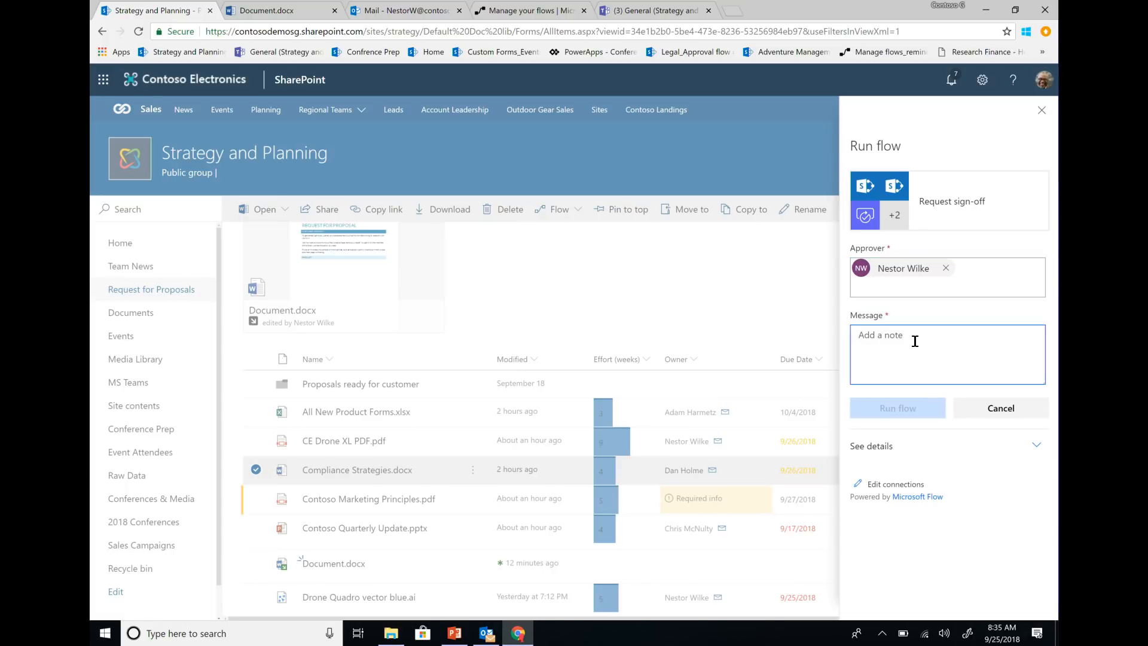
{"action": "type", "text": "Lokk"}
{"action": "key", "text": "BackSpace"}
{"action": "key", "text": "BackSpace"}
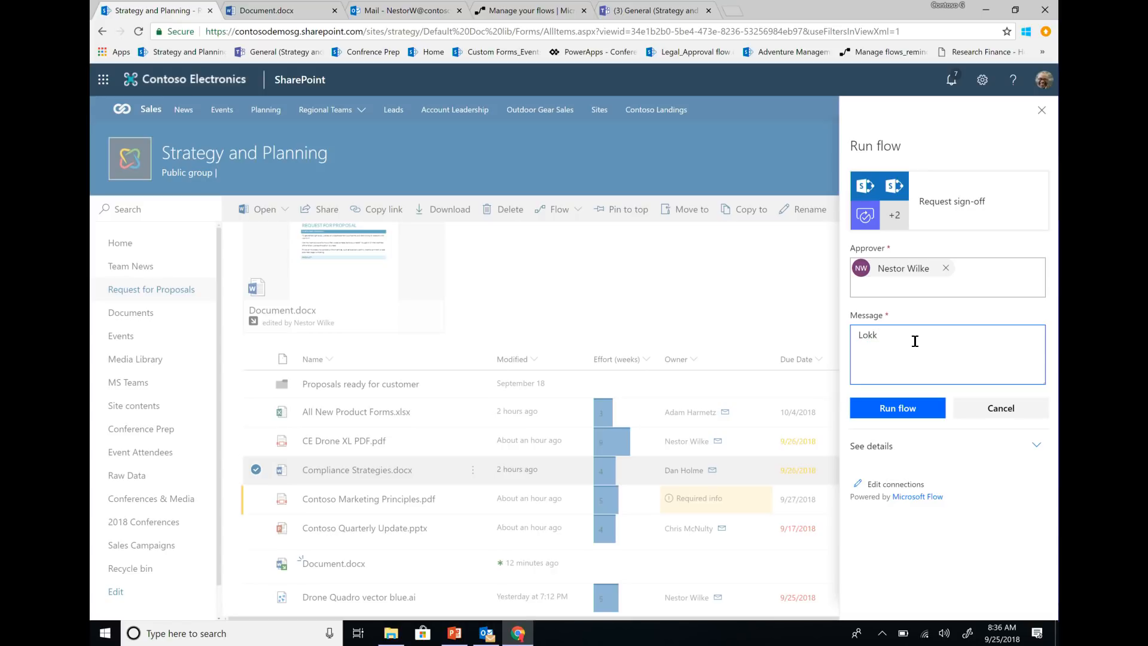
{"action": "type", "text": "oks good?"}
{"action": "left_click", "coordinate": [914, 402]}
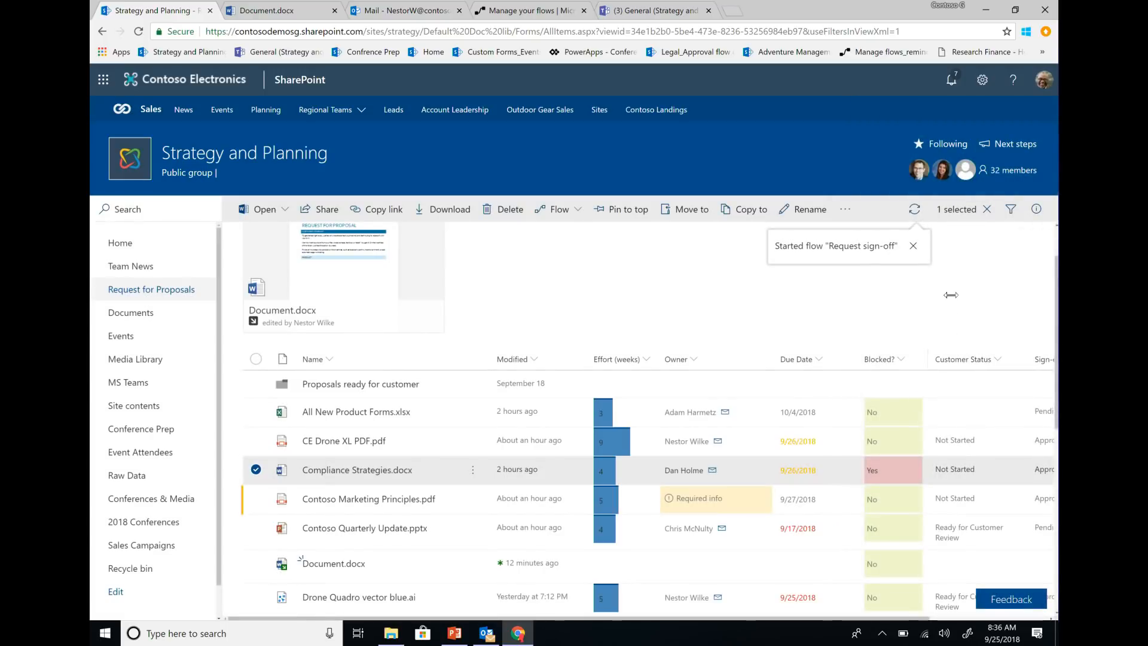
{"action": "left_click", "coordinate": [914, 246]}
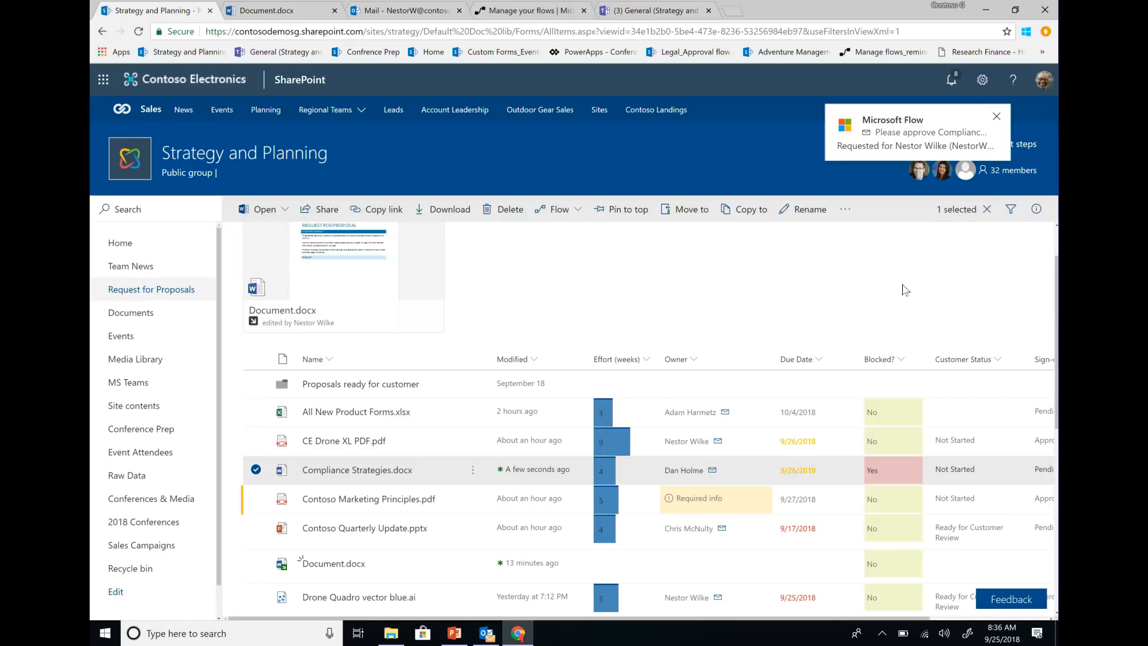
Switch to Outlook, approve the "Please approve Compliance Strategies" request without giving a reason, and return to the SharePoint library
{"action": "left_click", "coordinate": [371, 13]}
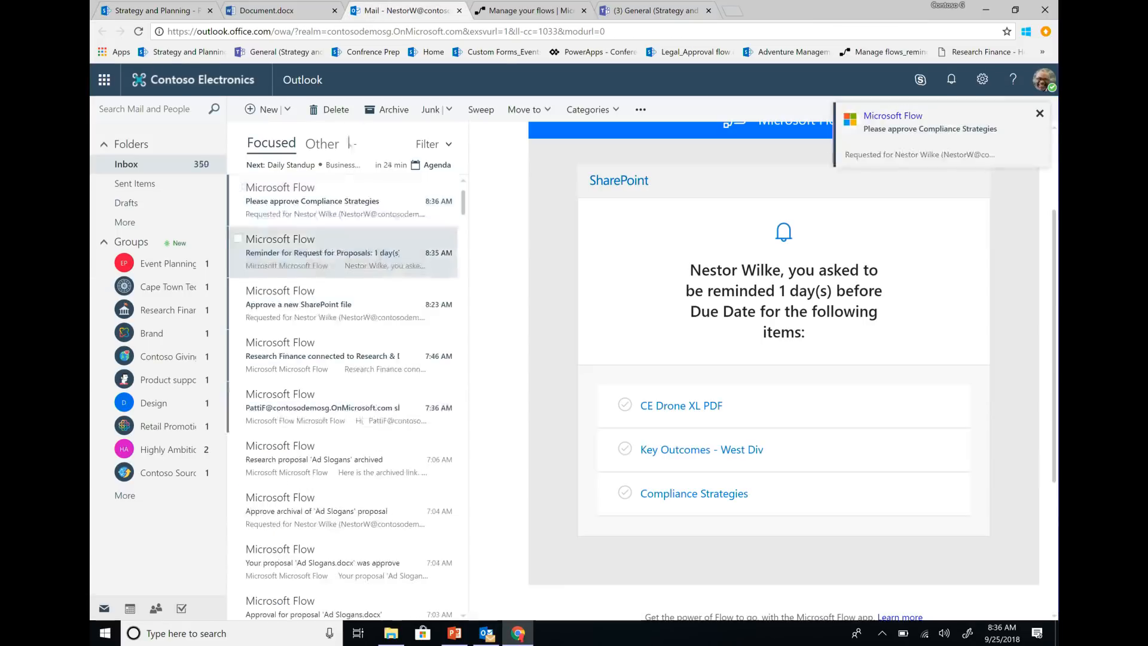
{"action": "left_click", "coordinate": [344, 209]}
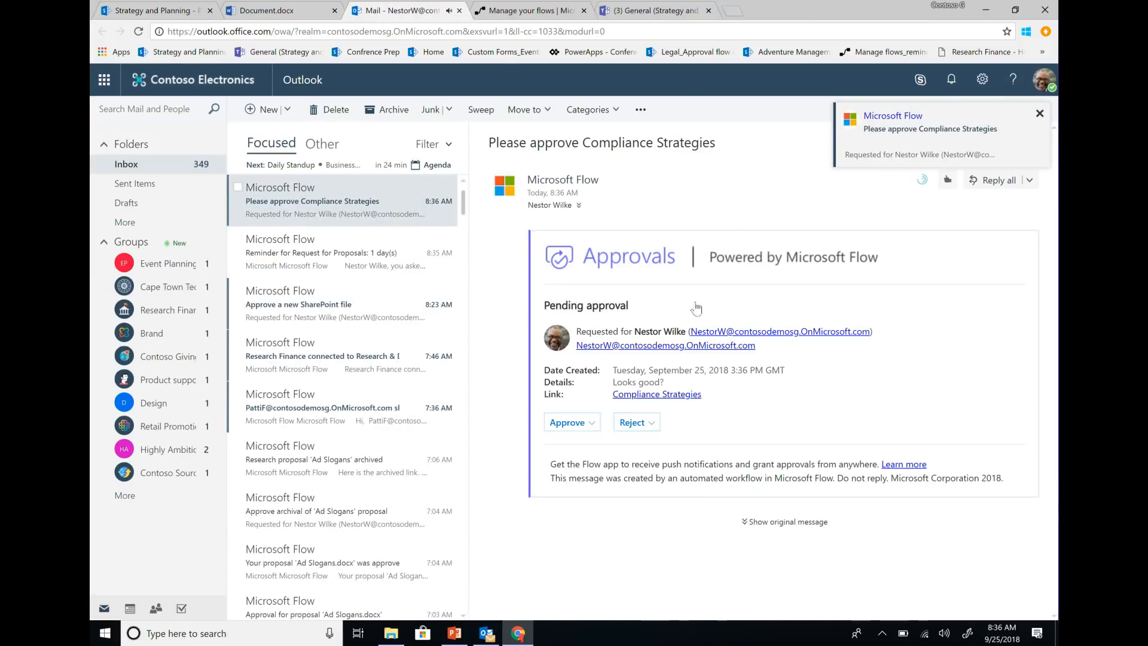
{"action": "left_click", "coordinate": [567, 425]}
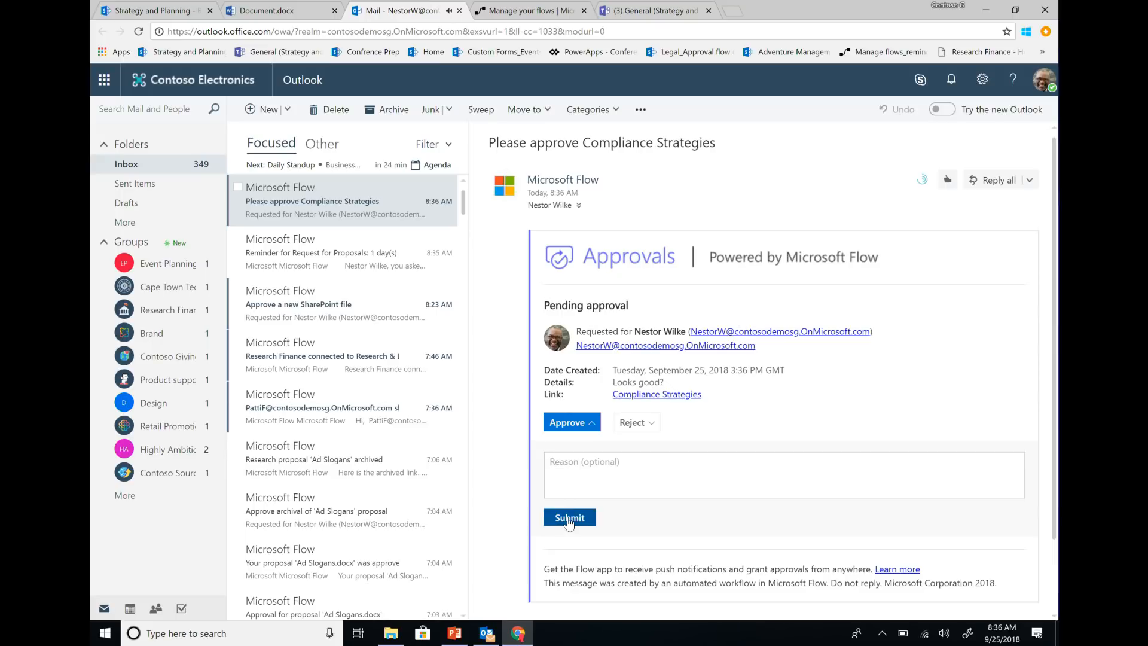
{"action": "left_click", "coordinate": [569, 518]}
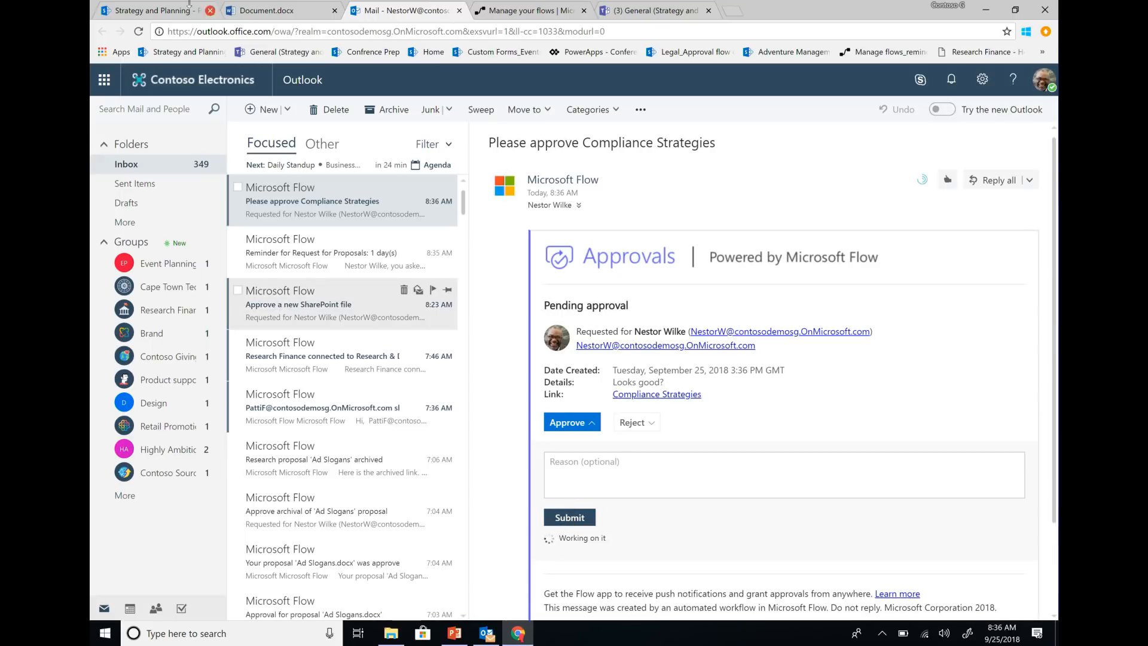
{"action": "left_click", "coordinate": [157, 12]}
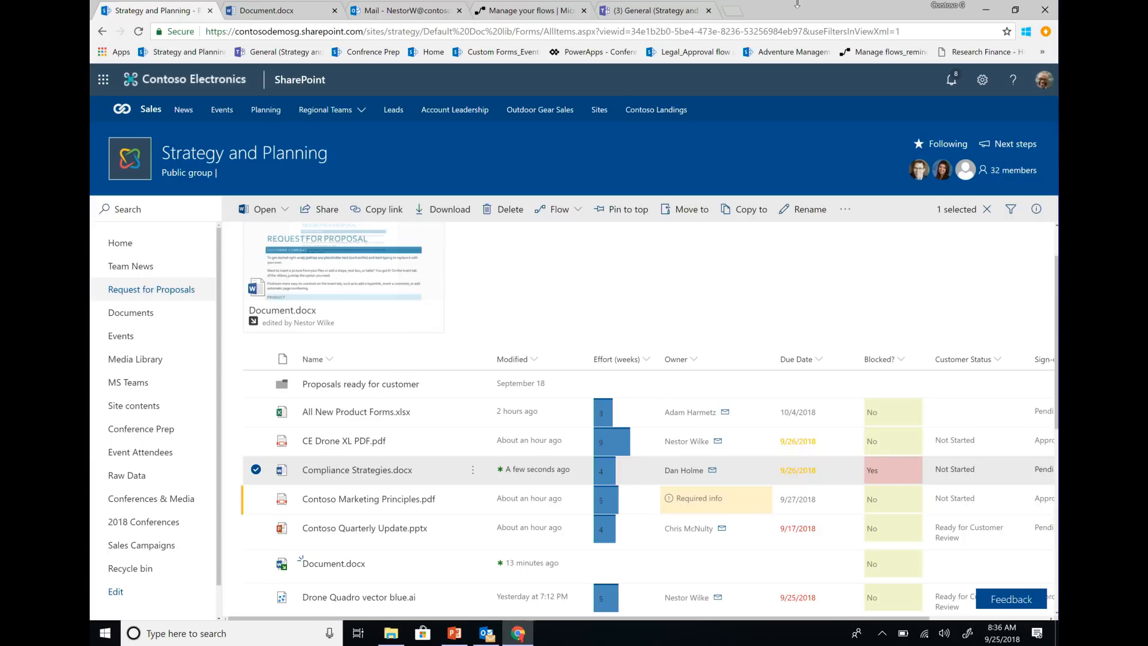
Move the Sign-off status column between the Effort (weeks) and Owner columns
{"action": "left_click_drag", "start_coordinate": [749, 616], "coordinate": [806, 614]}
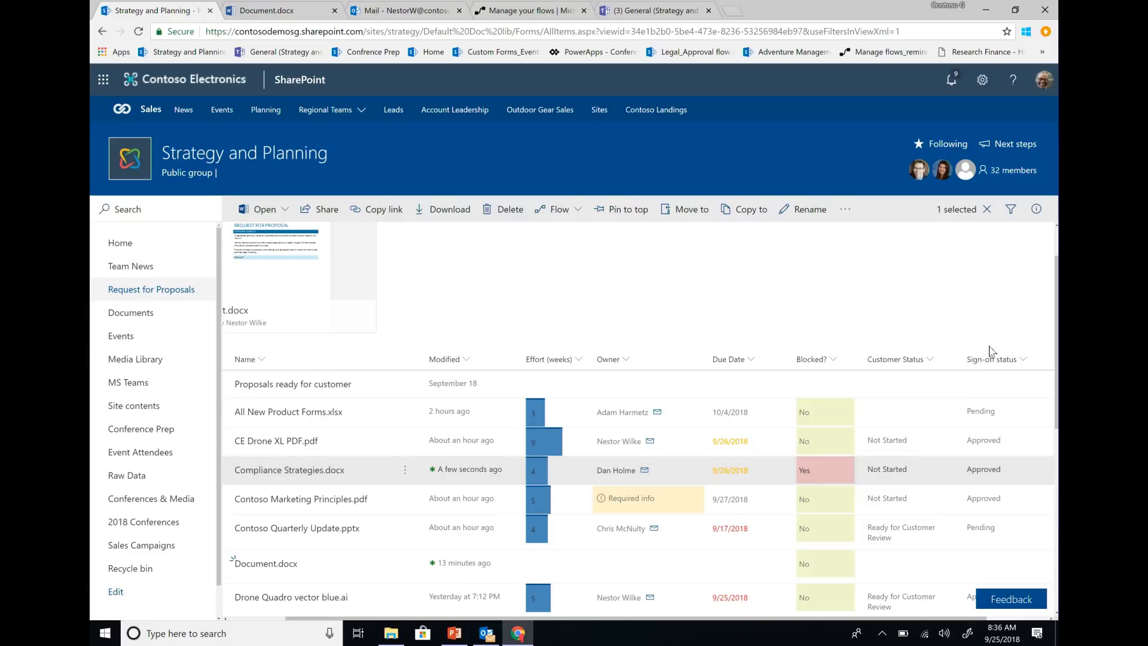
{"action": "mouse_move", "coordinate": [989, 350]}
{"action": "left_mouse_down"}
{"action": "mouse_move", "coordinate": [1008, 359]}
{"action": "mouse_move", "coordinate": [601, 360]}
{"action": "left_mouse_up"}
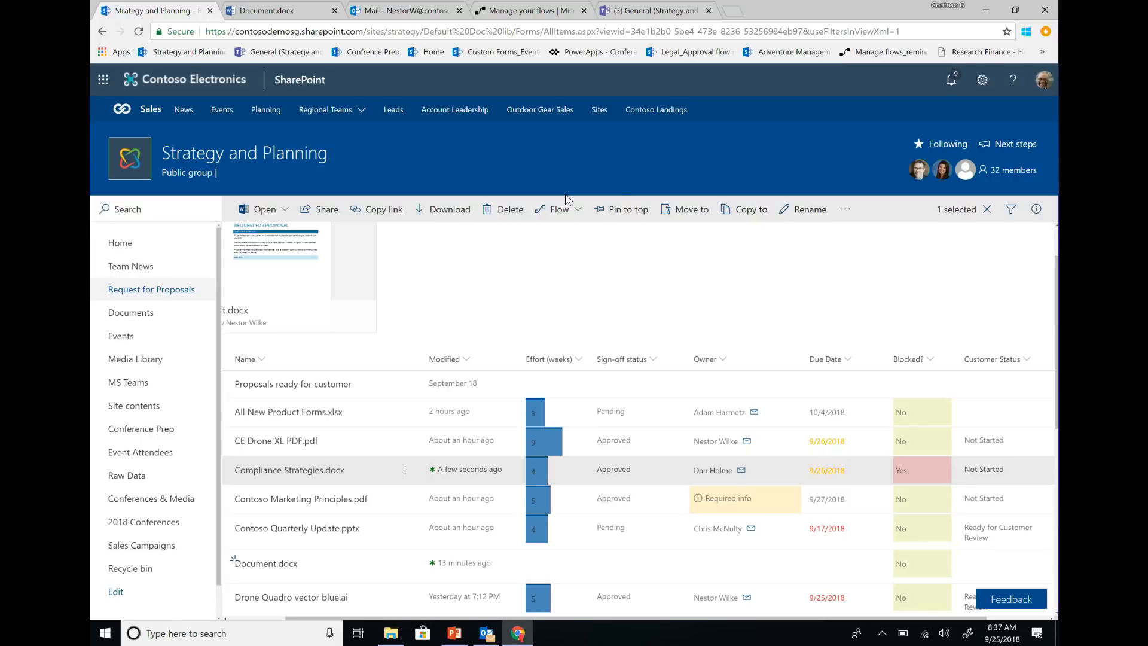
Deselect the file, set the library's approval mode to Content approval in the flow options, and save
{"action": "left_click", "coordinate": [987, 210]}
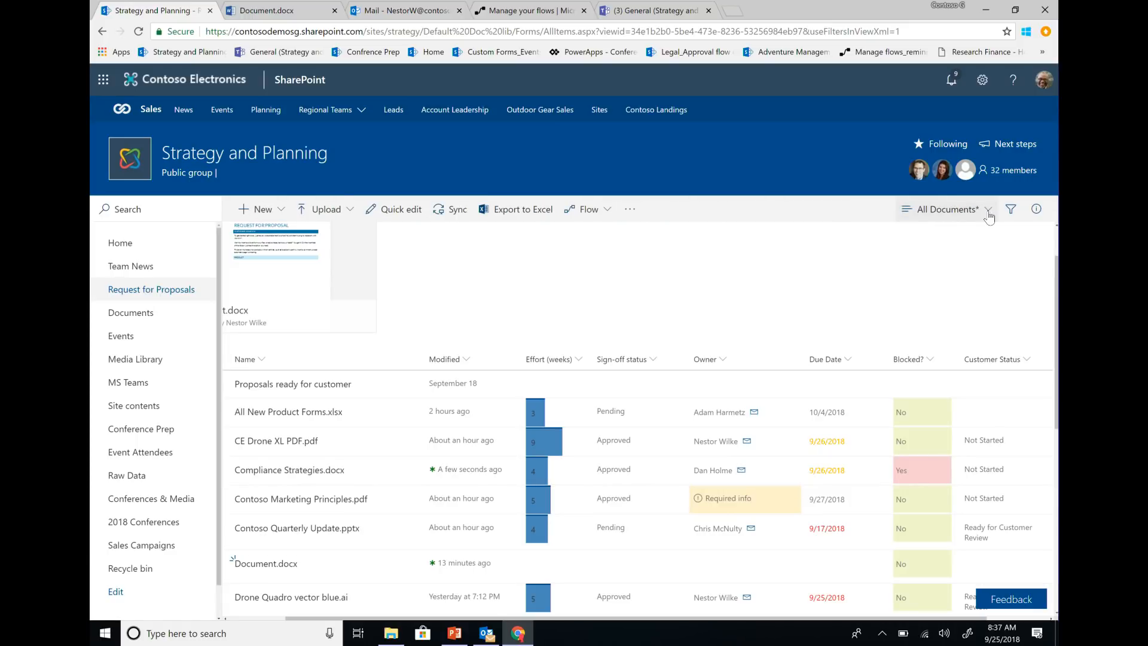
{"action": "left_click", "coordinate": [603, 209]}
{"action": "left_click", "coordinate": [616, 304]}
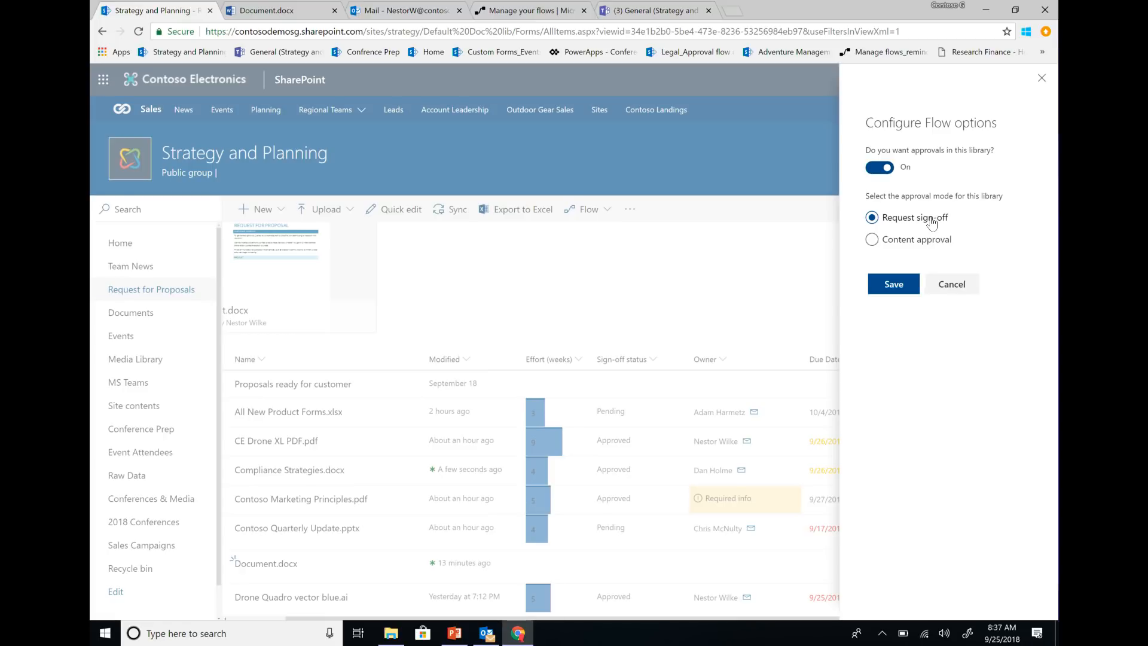
{"action": "left_click", "coordinate": [892, 280]}
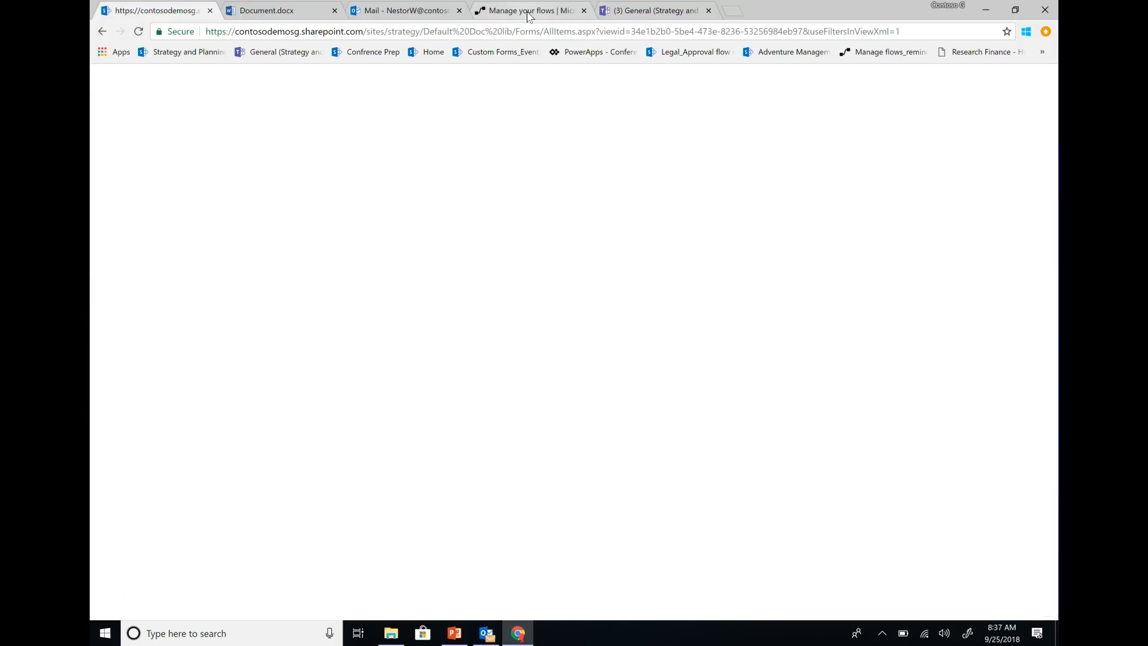
Switch to Microsoft Flow, turn on the Approve for Customer flow, and return to the SharePoint library
{"action": "left_click", "coordinate": [528, 16]}
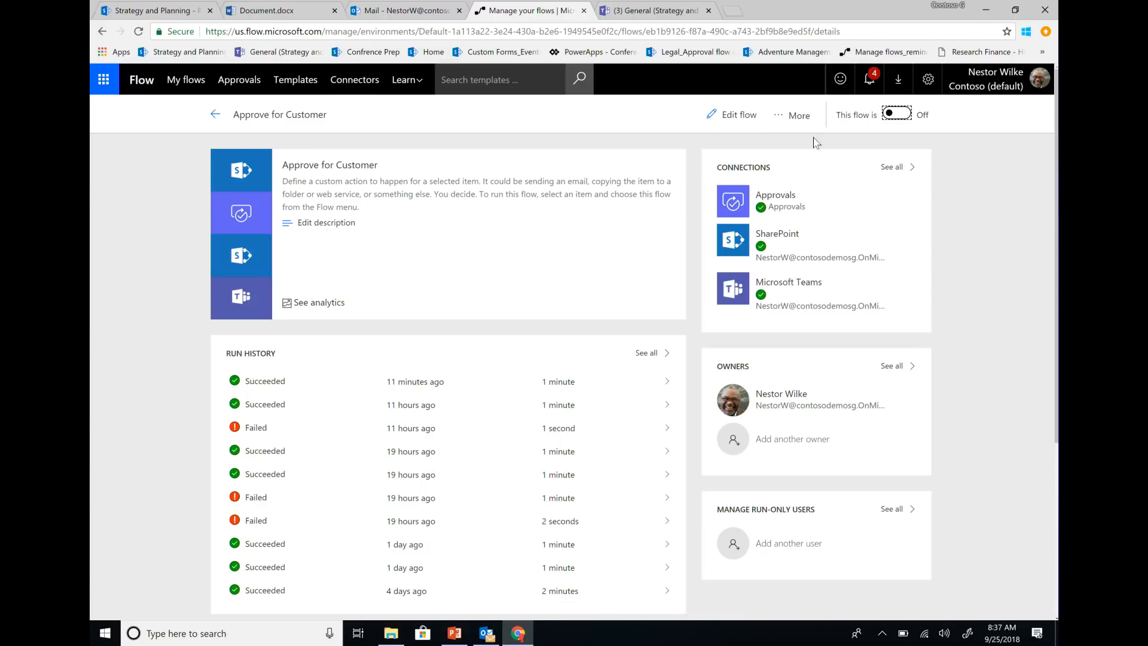
{"action": "left_click", "coordinate": [897, 114]}
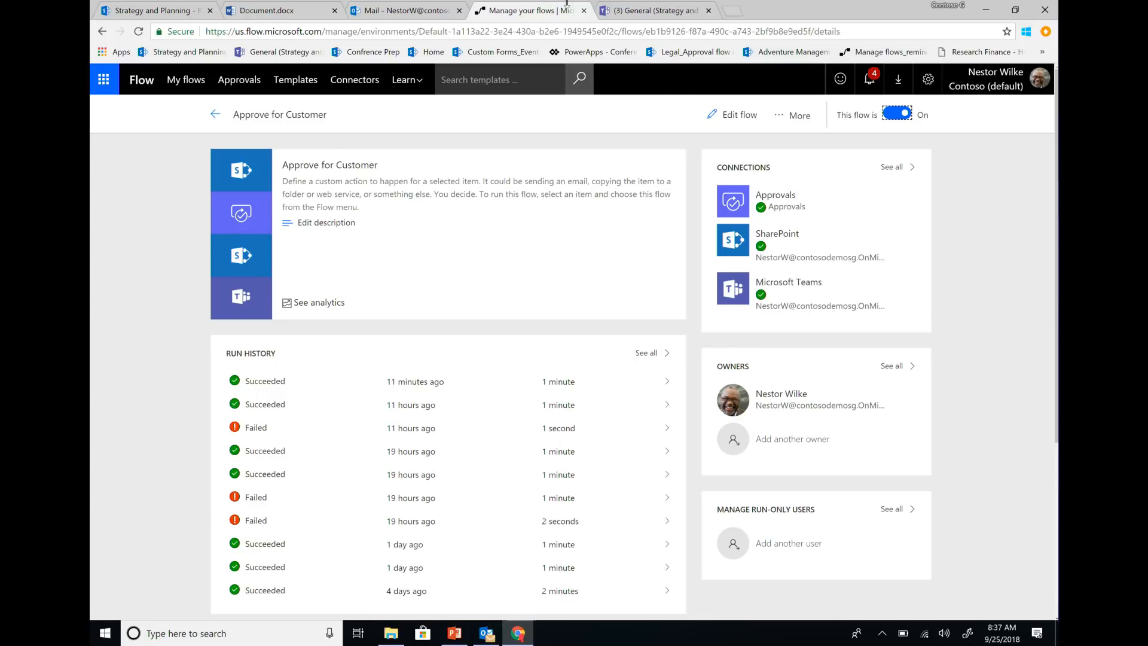
{"action": "left_click", "coordinate": [182, 7]}
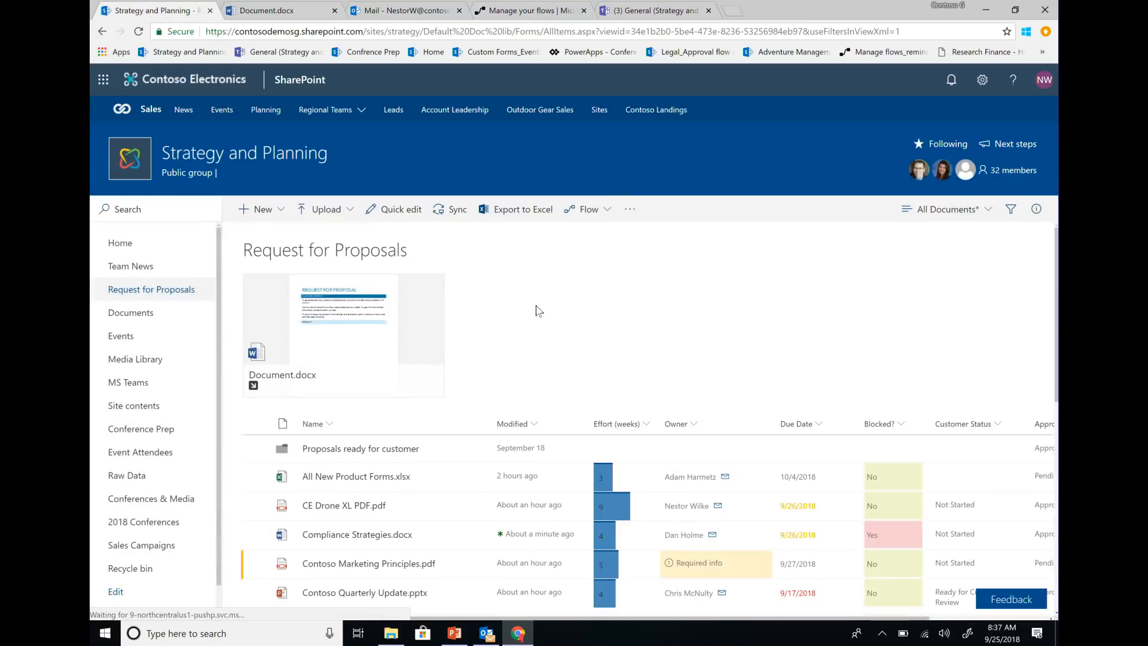
Run the Approve for Customer flow on Employee Handbook.docx and dismiss the notification
{"action": "scroll", "coordinate": [546, 292], "scroll_direction": "down", "scroll_amount": 2}
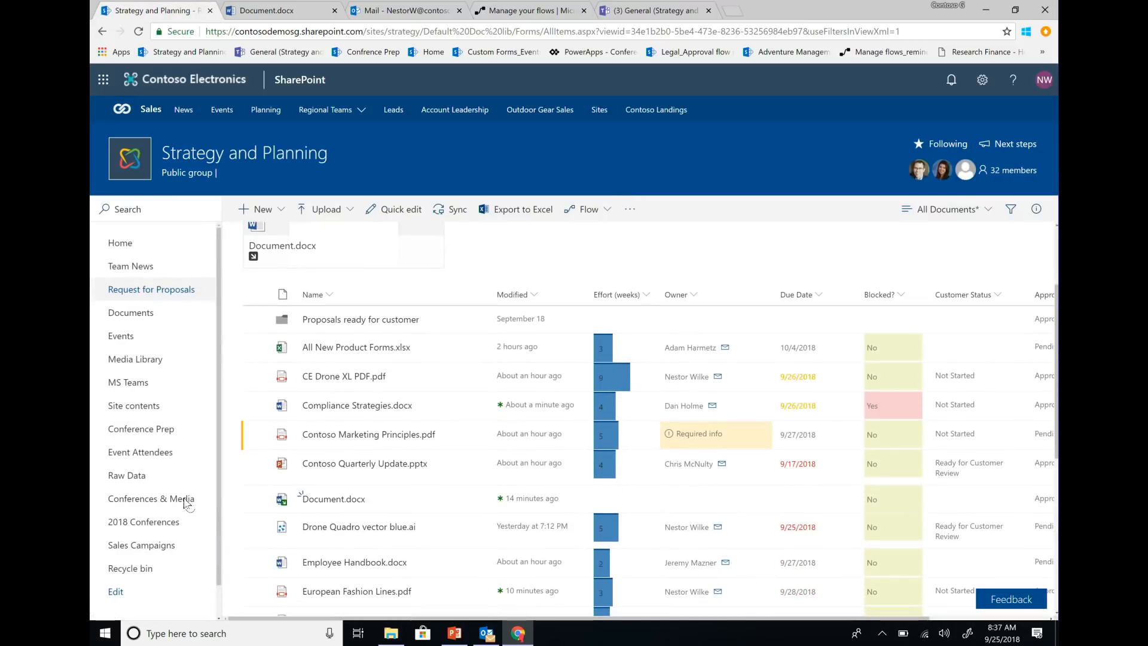
{"action": "left_click", "coordinate": [256, 568]}
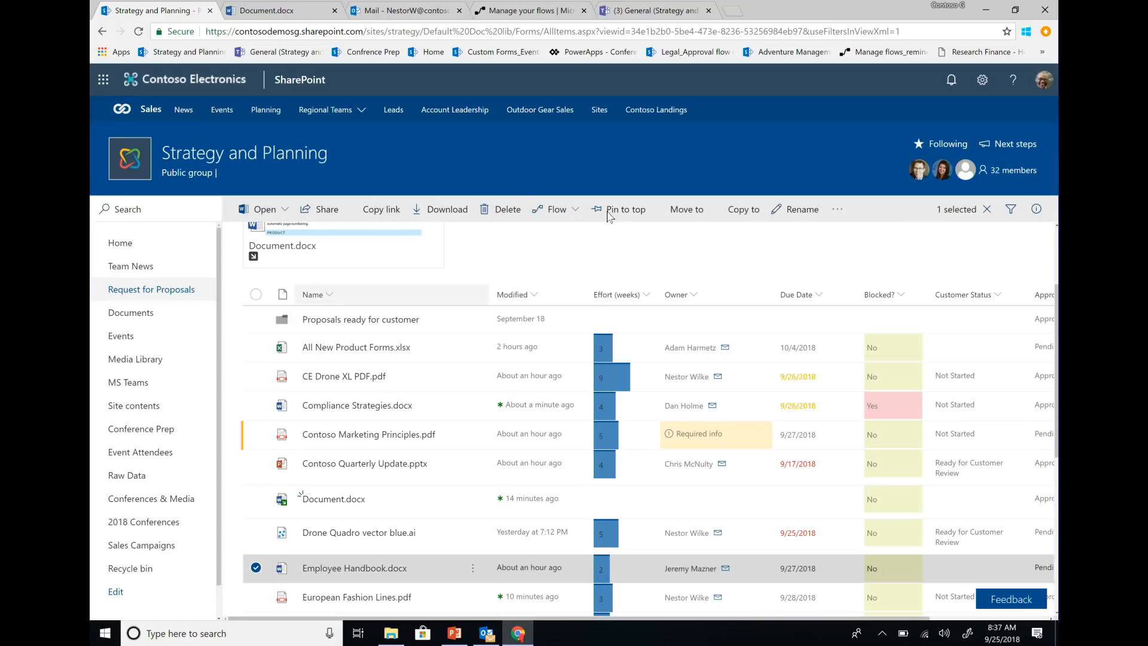
{"action": "left_click", "coordinate": [556, 210]}
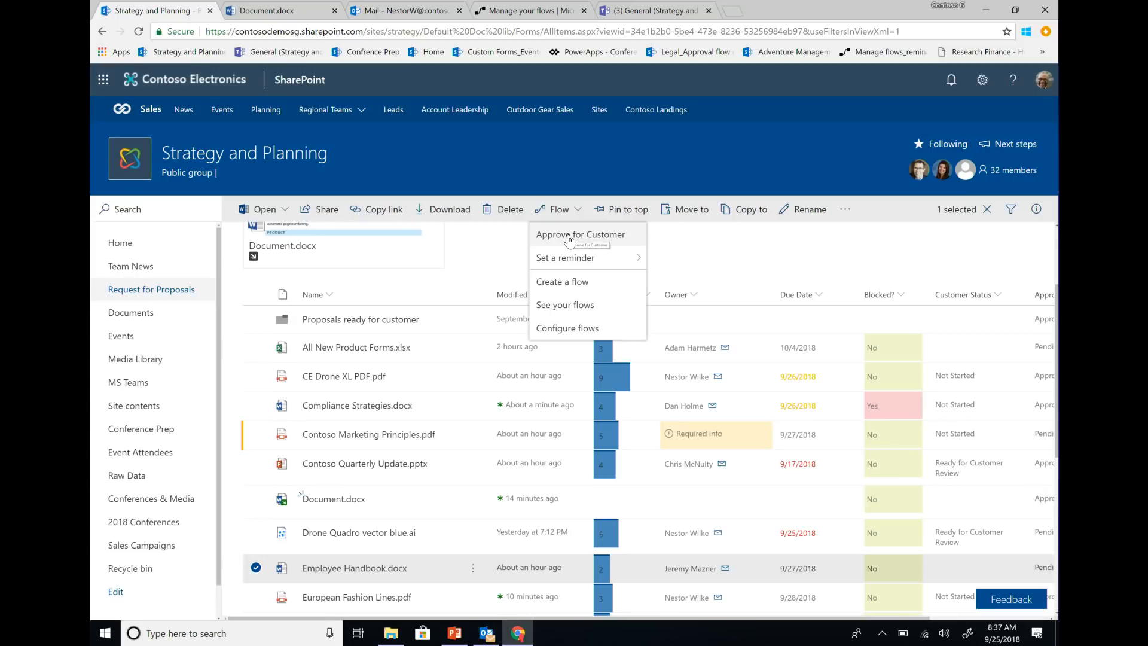
{"action": "left_click", "coordinate": [570, 239]}
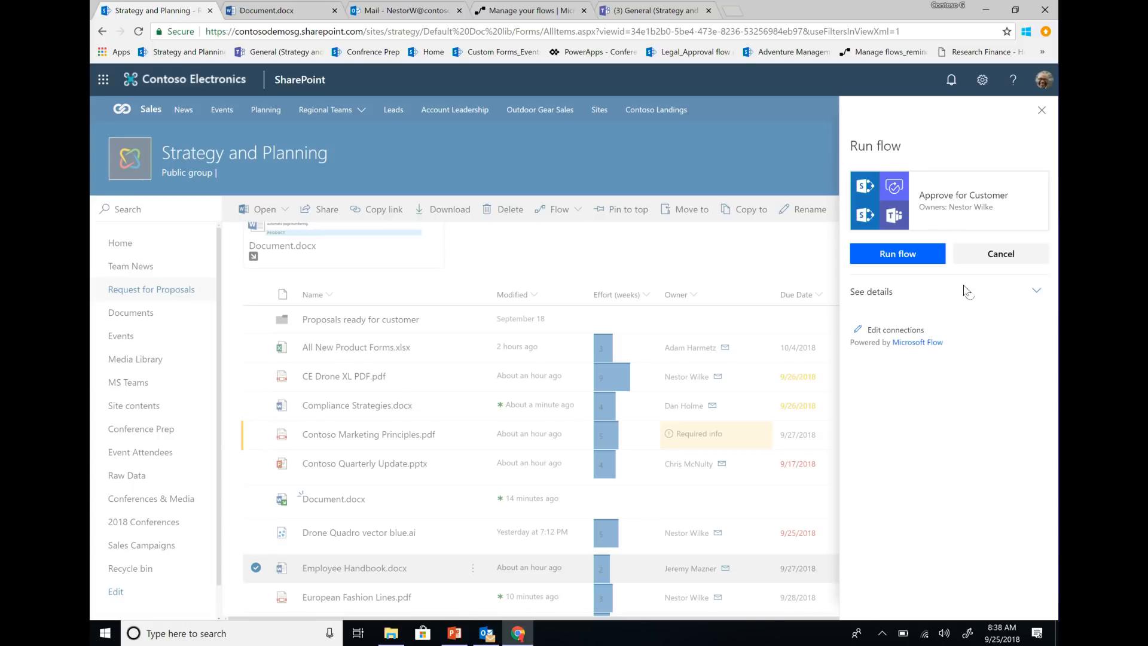
{"action": "left_click", "coordinate": [889, 262]}
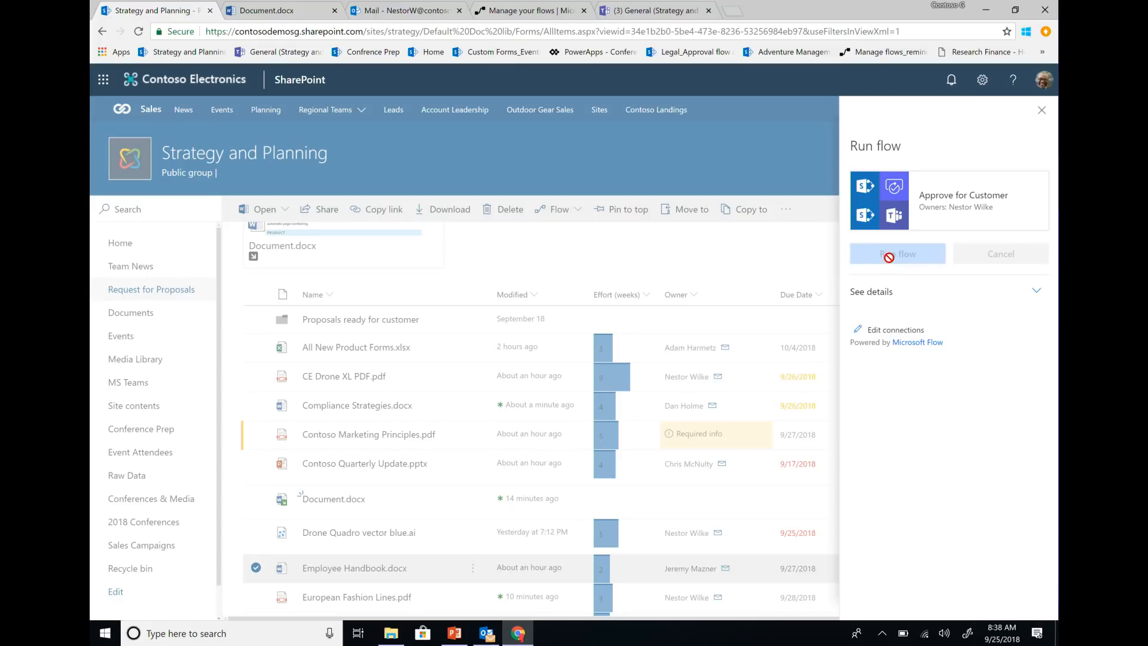
{"action": "left_click", "coordinate": [886, 288]}
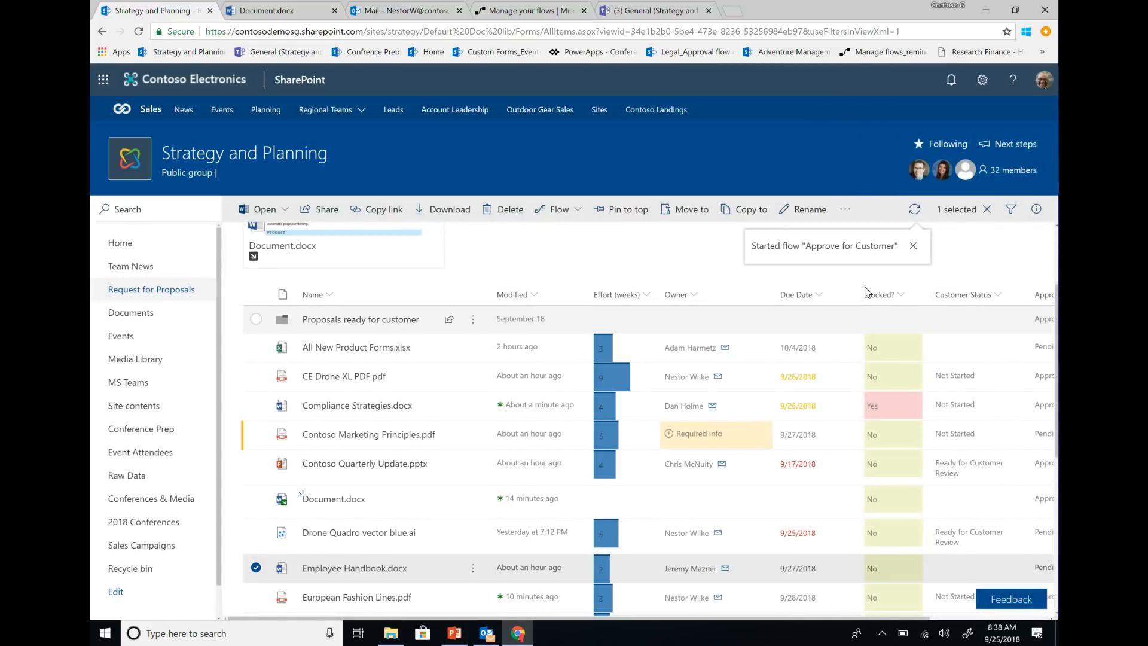
{"action": "left_click", "coordinate": [913, 247]}
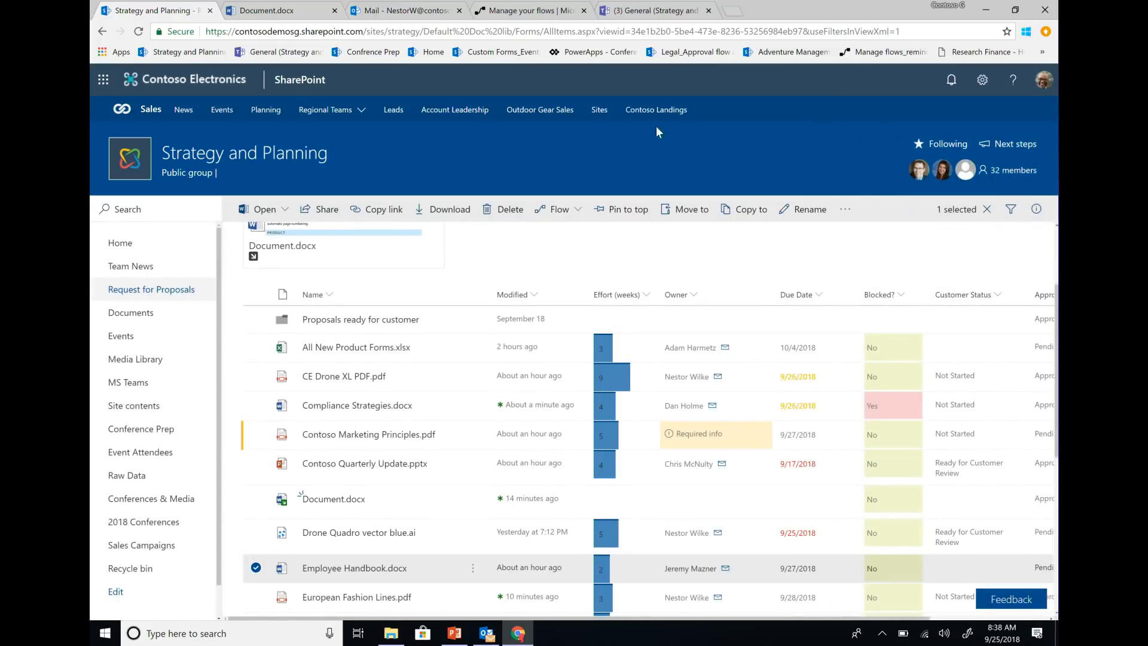
Switch to Outlook, approve the 'Employee Handbook' proposal request without giving a reason, and return to SharePoint to check the file's approval status
{"action": "left_click", "coordinate": [568, 11]}
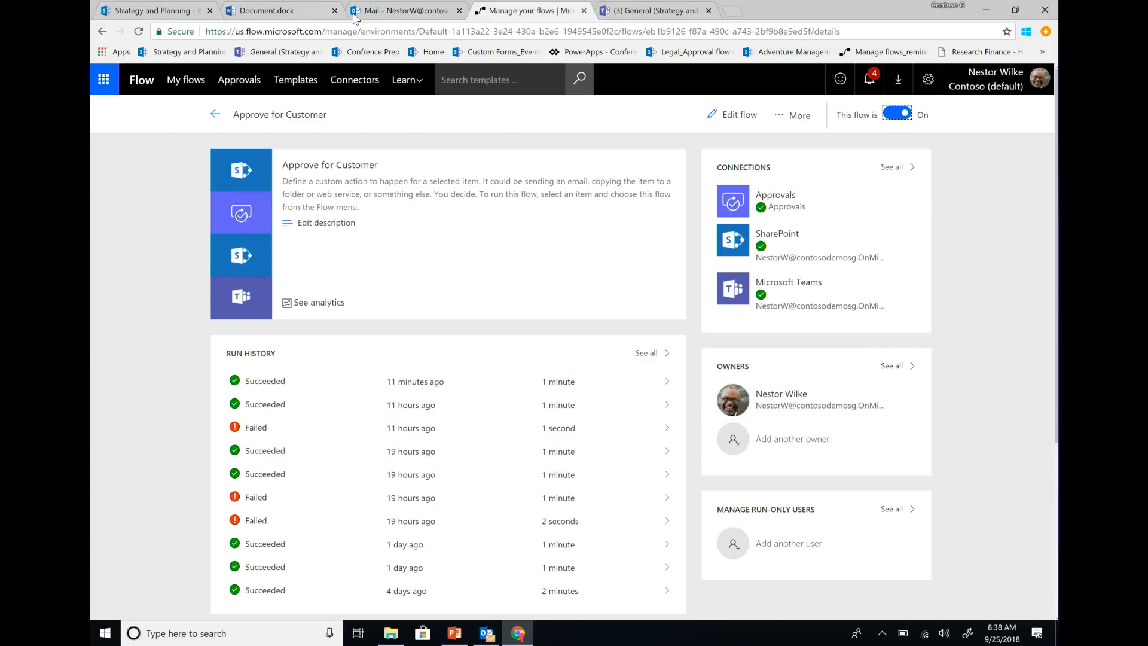
{"action": "left_click", "coordinate": [374, 12]}
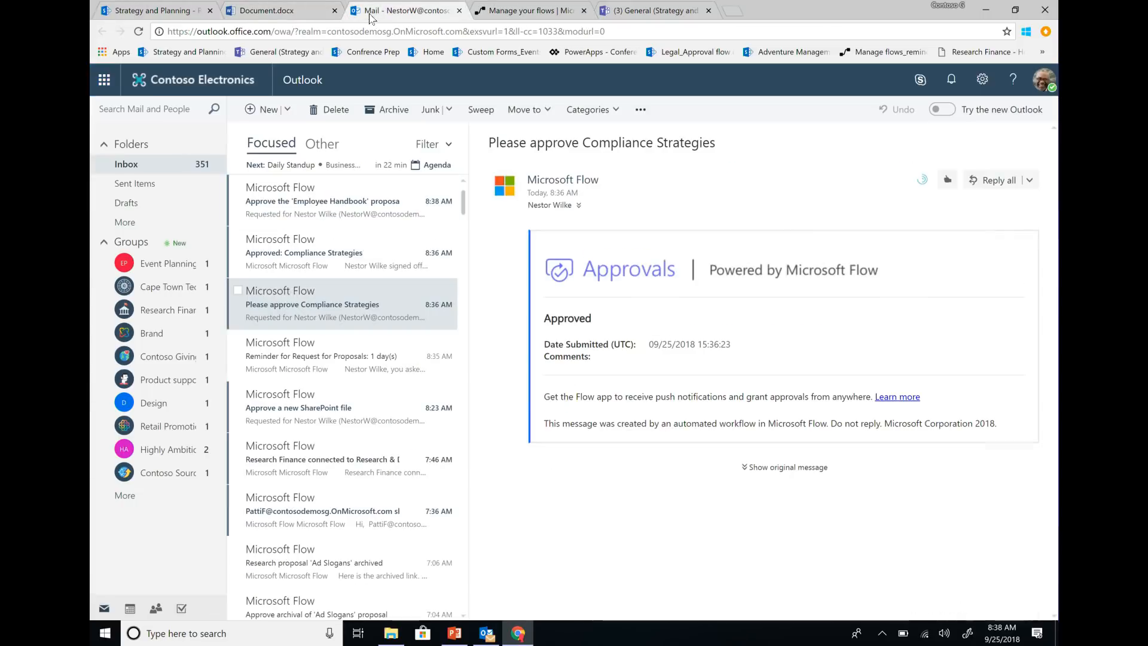
{"action": "left_click", "coordinate": [389, 202]}
{"action": "left_click", "coordinate": [587, 425]}
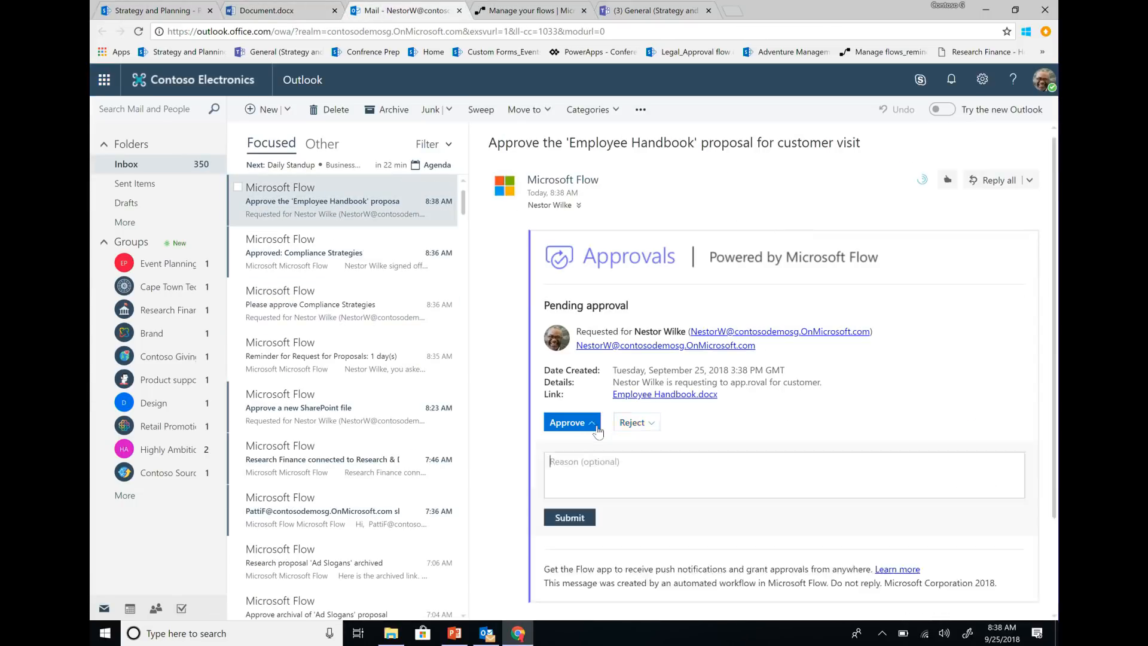
{"action": "left_click", "coordinate": [571, 517]}
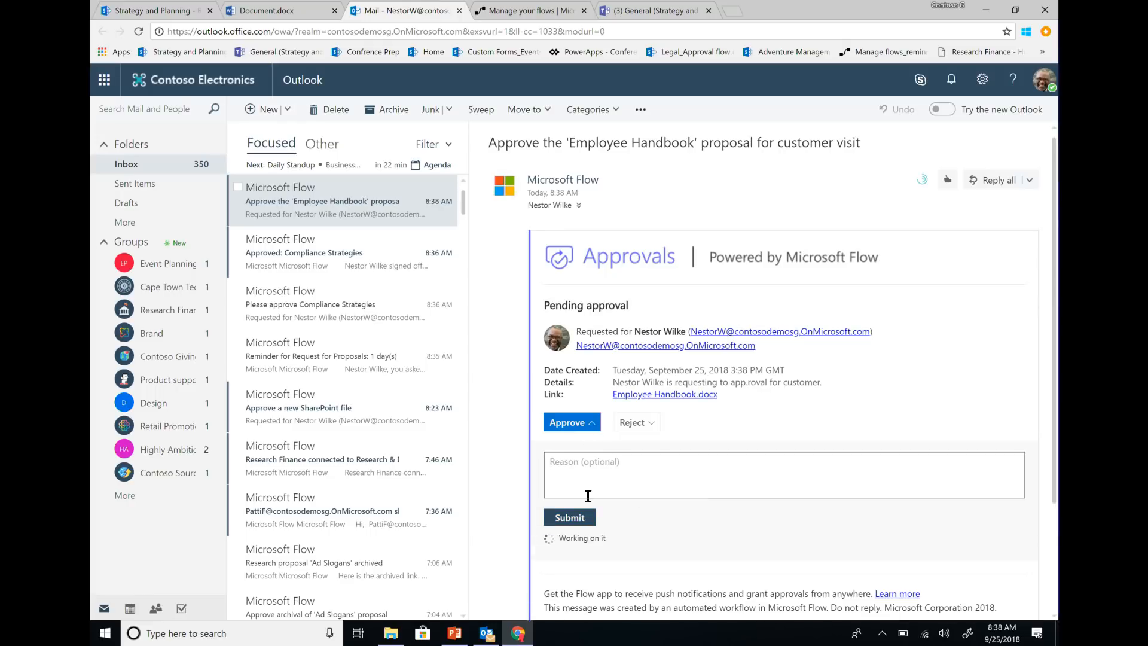
{"action": "left_click", "coordinate": [141, 10]}
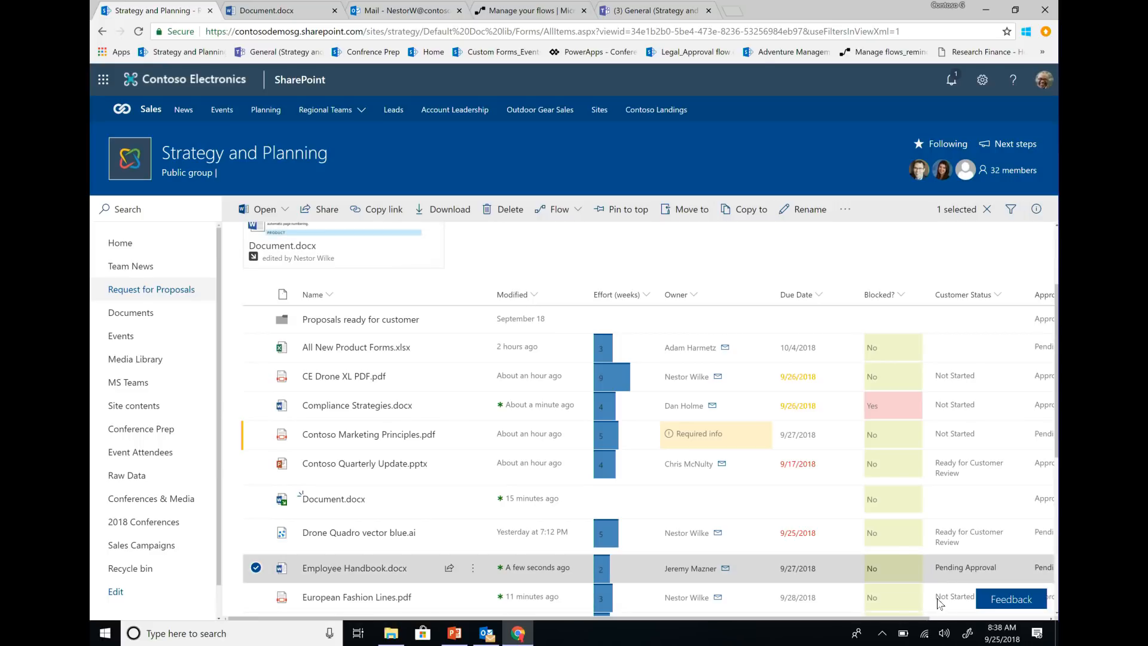
{"action": "scroll", "coordinate": [981, 619], "scroll_direction": "right", "scroll_amount": 3}
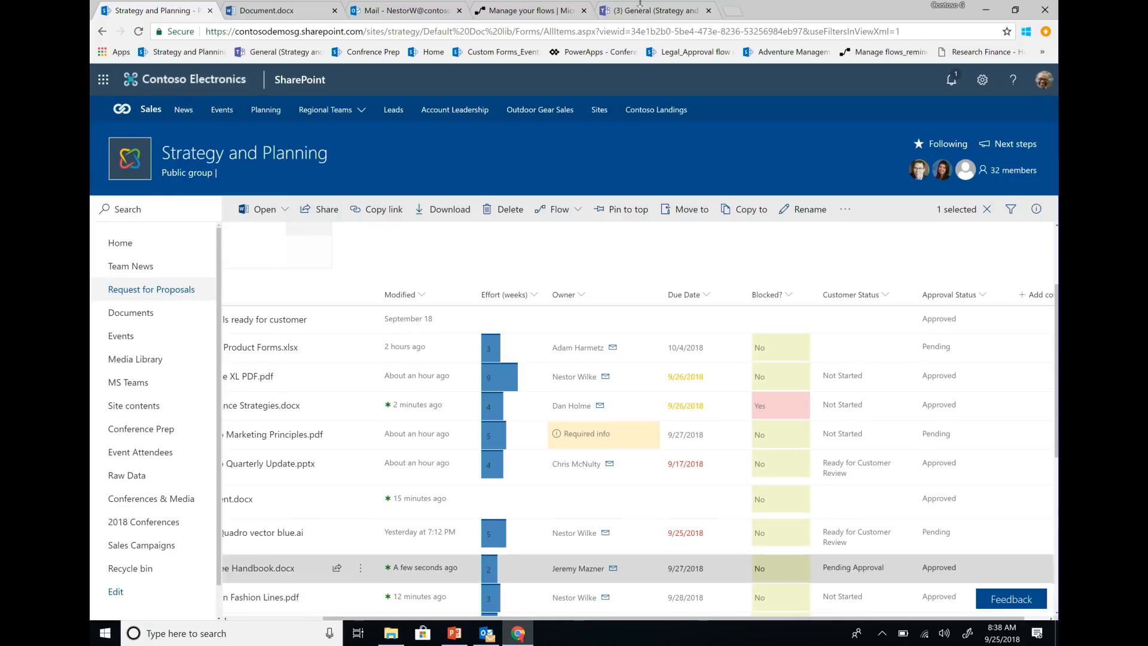
Switch to Microsoft Flow, open the Approve for Customer flow for editing, and examine its approval condition and the Move file action's settings
{"action": "left_click", "coordinate": [496, 15]}
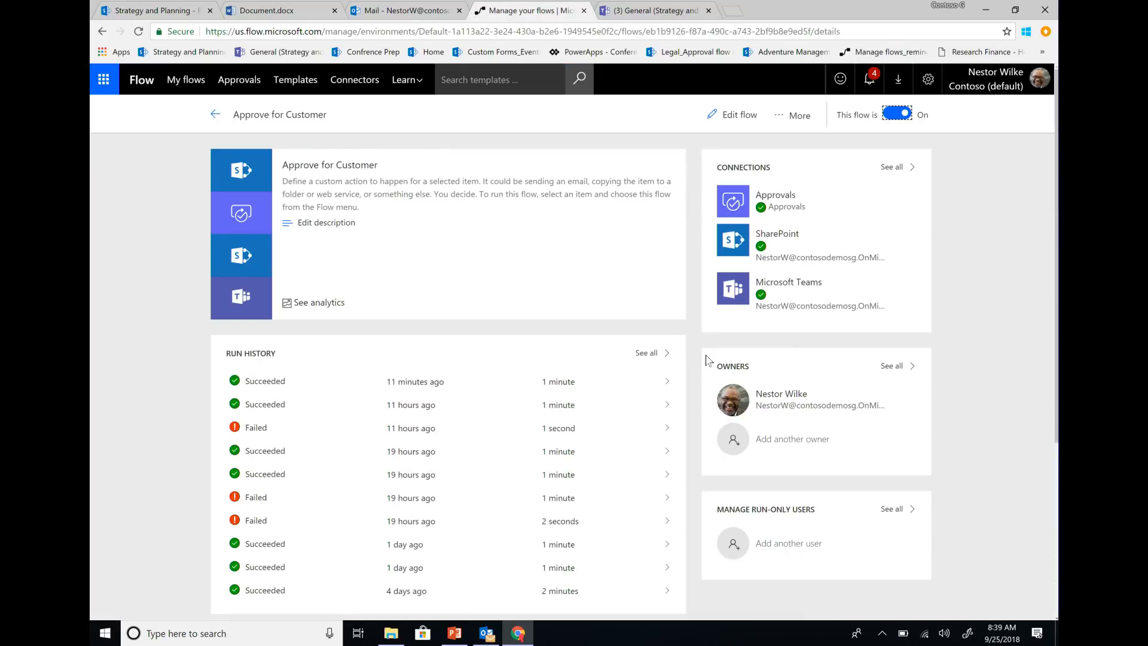
{"action": "left_click", "coordinate": [735, 114]}
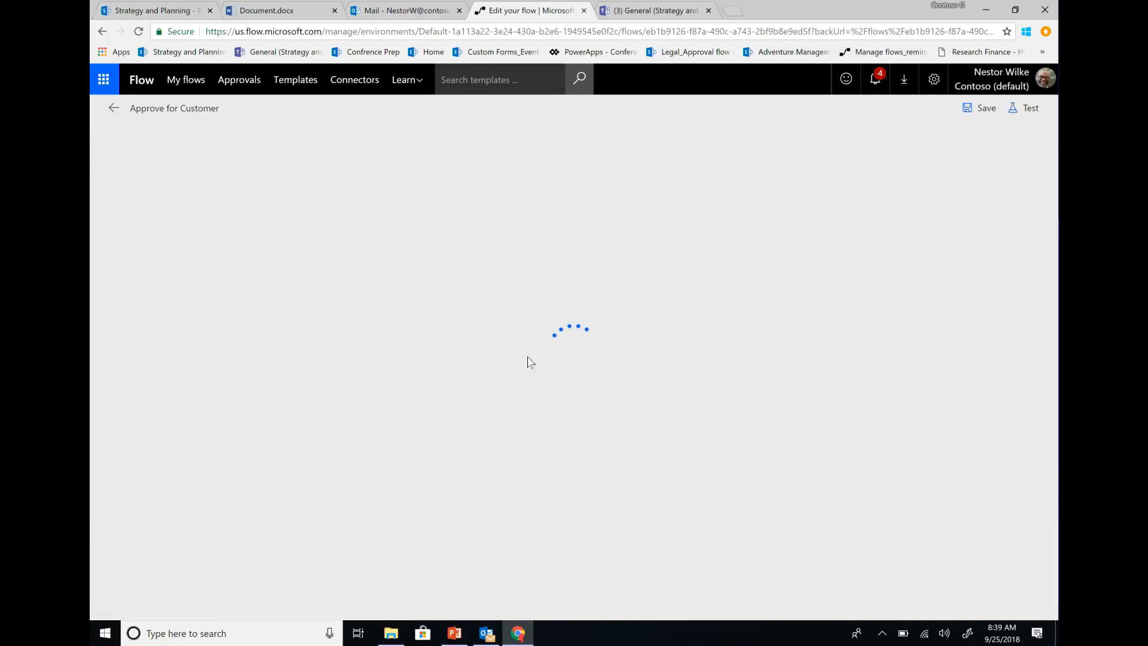
{"action": "scroll", "coordinate": [783, 409], "scroll_direction": "down", "scroll_amount": 1}
{"action": "scroll", "coordinate": [783, 409], "scroll_direction": "down", "scroll_amount": 2}
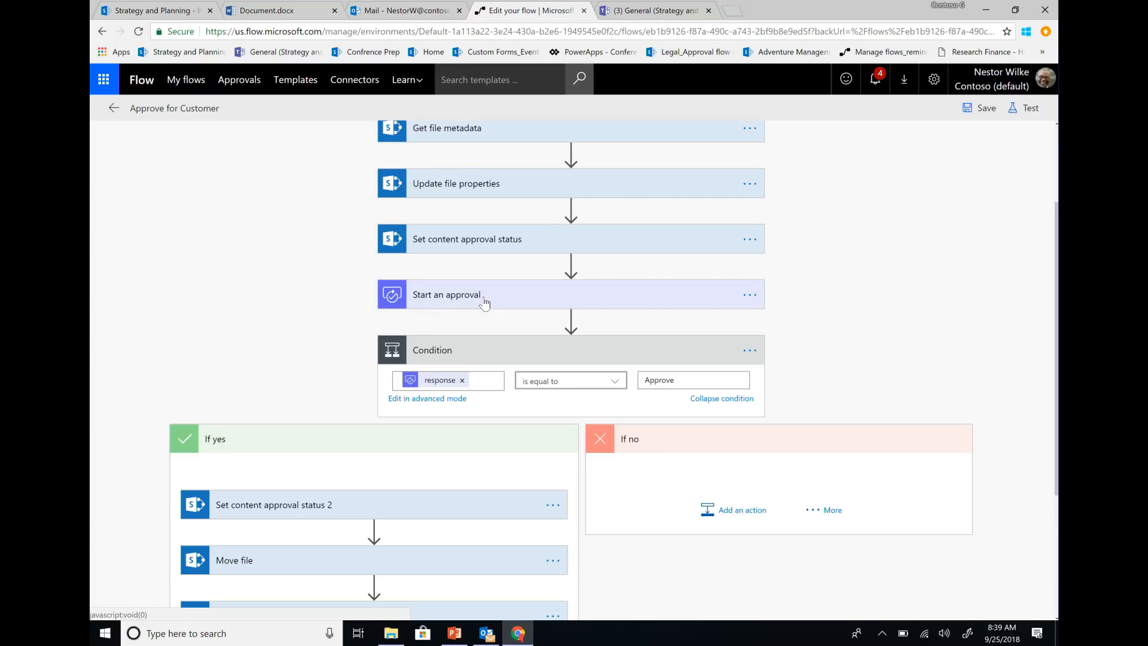
{"action": "scroll", "coordinate": [374, 473], "scroll_direction": "down", "scroll_amount": 3}
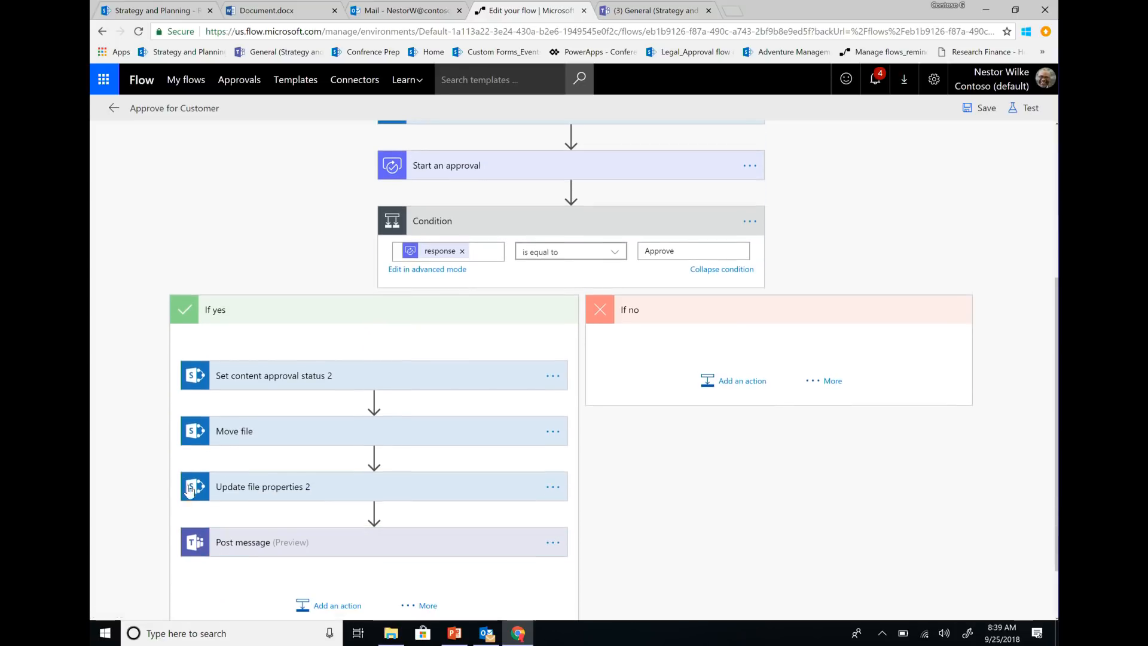
{"action": "left_click", "coordinate": [238, 437]}
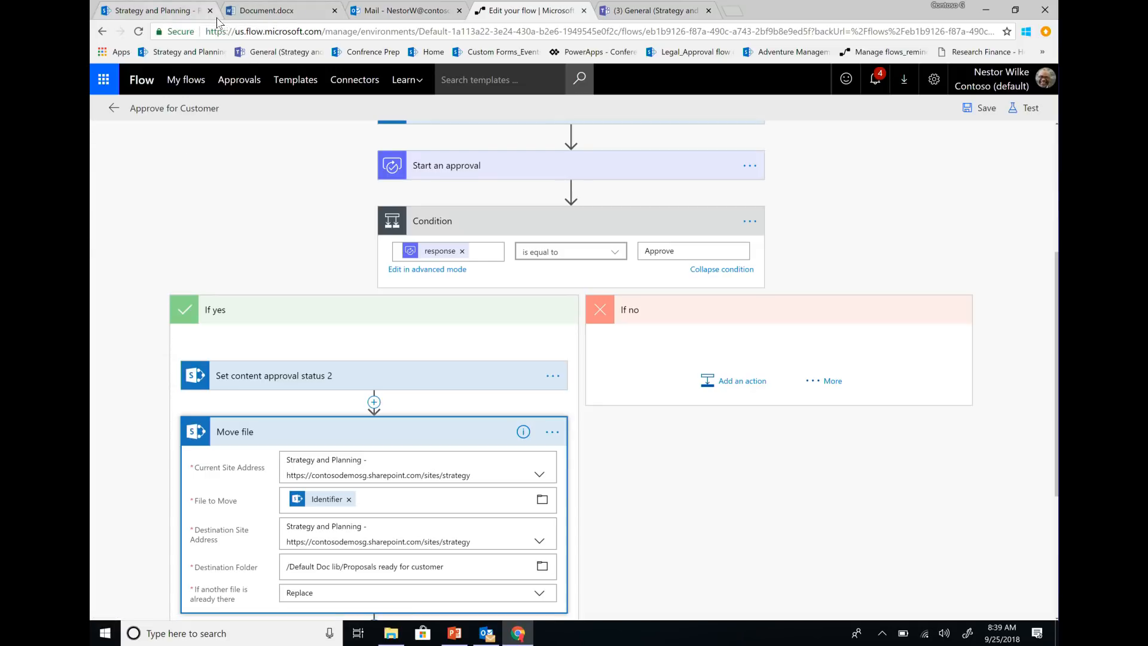
Check Employee Handbook.docx in SharePoint's Proposals ready for customer folder and its post in the Teams General channel, then return to the flow editor
{"action": "left_click", "coordinate": [162, 13]}
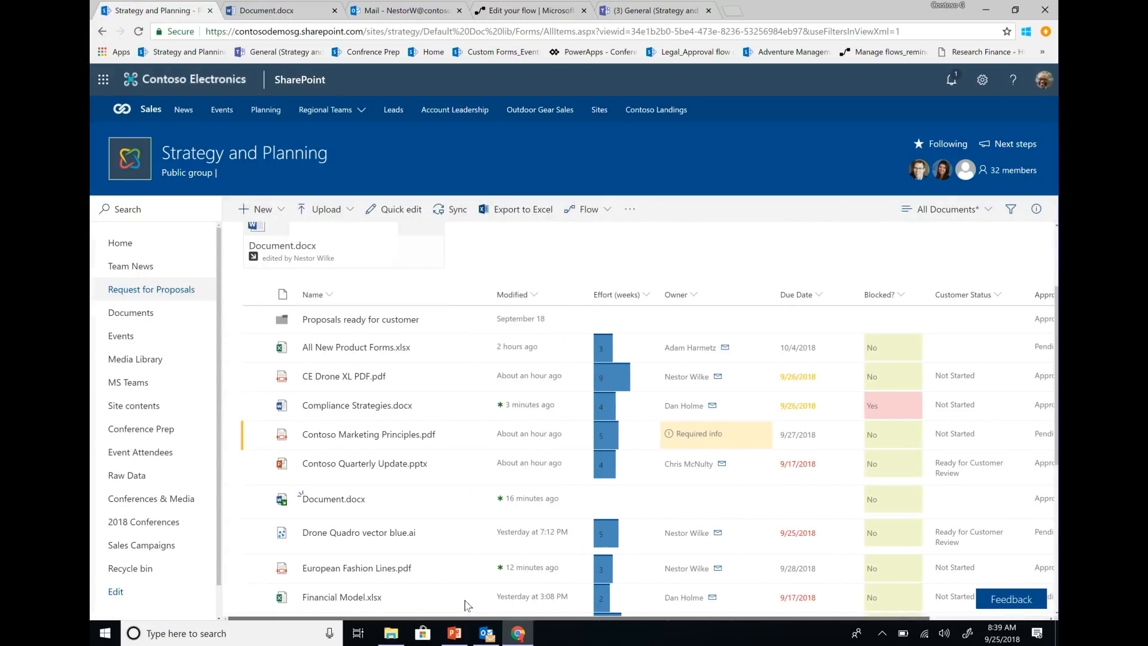
{"action": "left_click", "coordinate": [377, 313]}
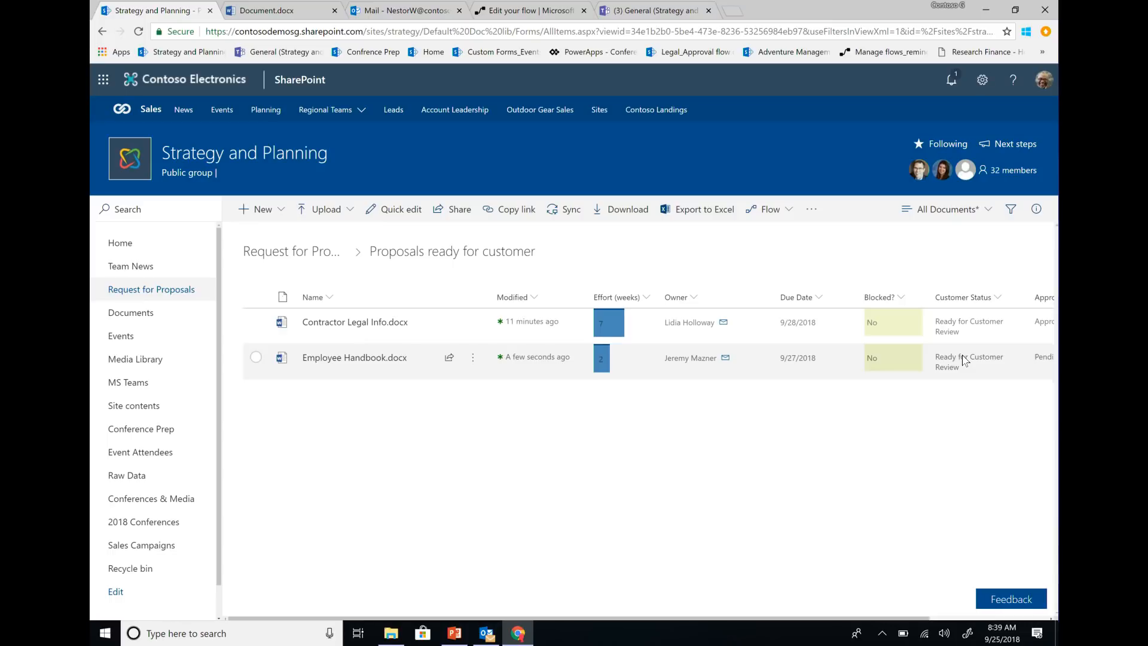
{"action": "left_click", "coordinate": [658, 12]}
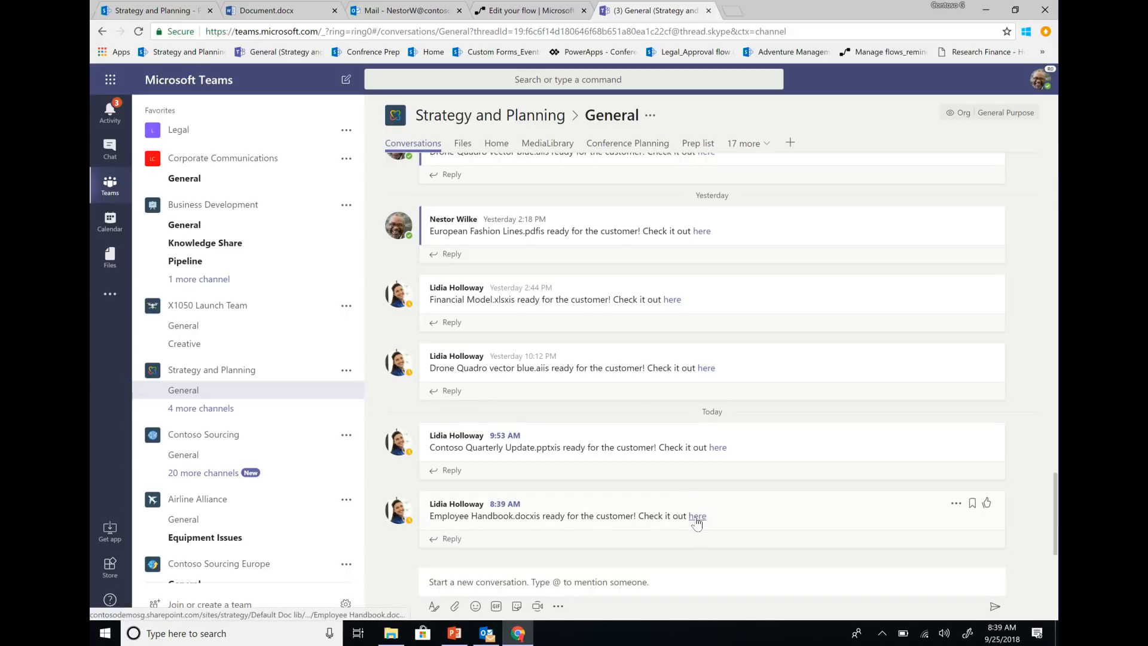
{"action": "left_click", "coordinate": [513, 18]}
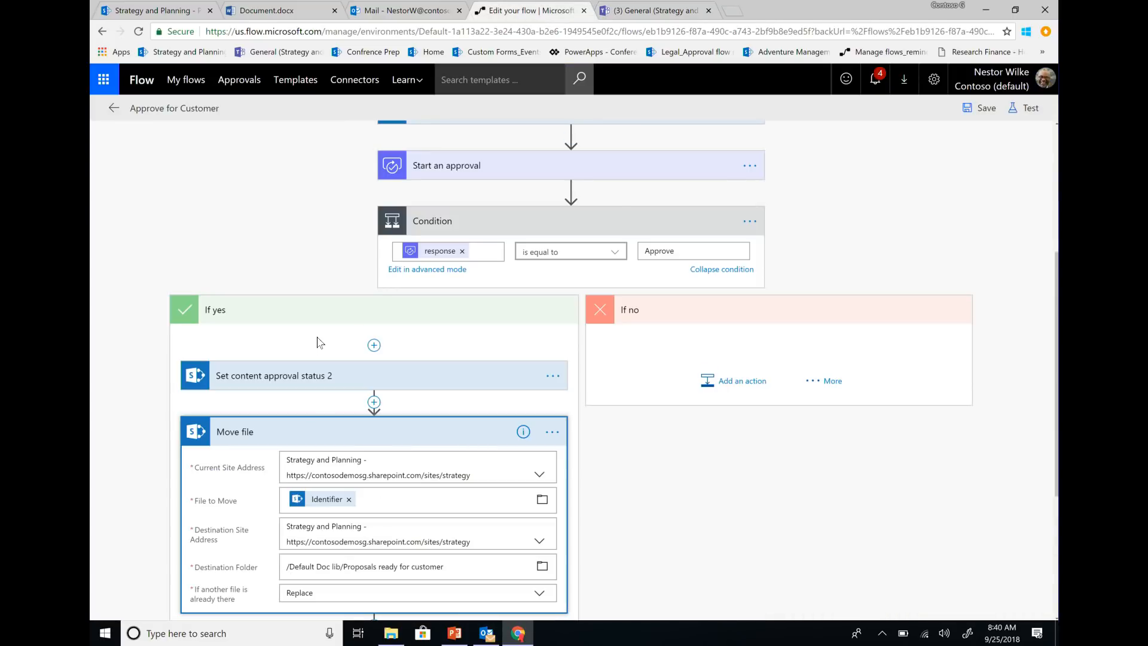